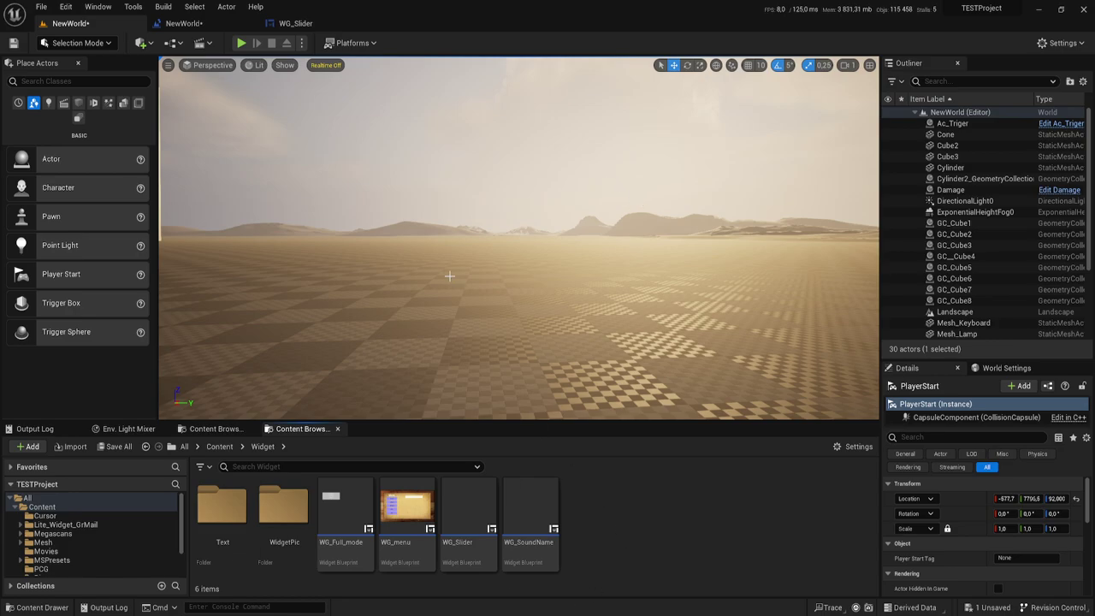
# Review the NewWorld level blueprint's BeginPlay widget-creation nodes, then move to the WG_Slider graph.
pyautogui.click(192, 23)
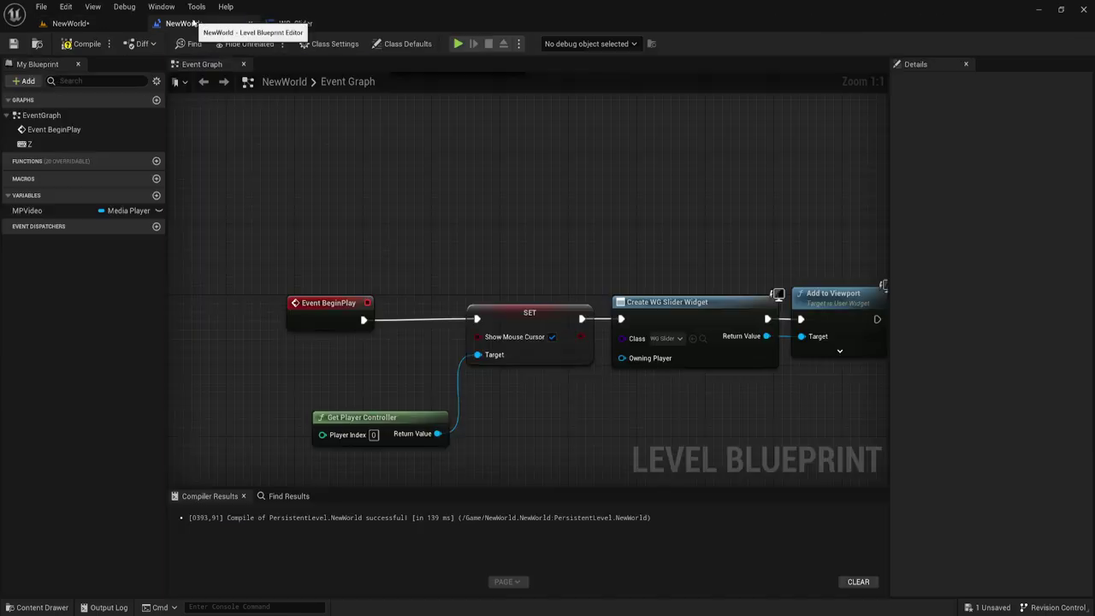
pyautogui.moveTo(510, 384); pyautogui.dragTo(439, 290, button='right')
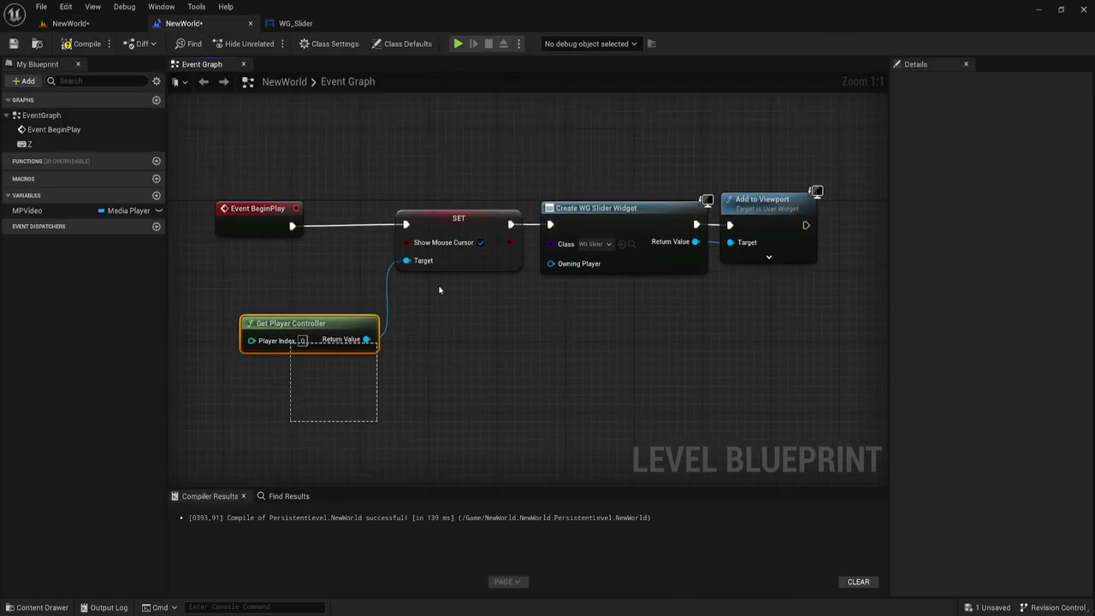
pyautogui.moveTo(439, 290); pyautogui.dragTo(528, 142)
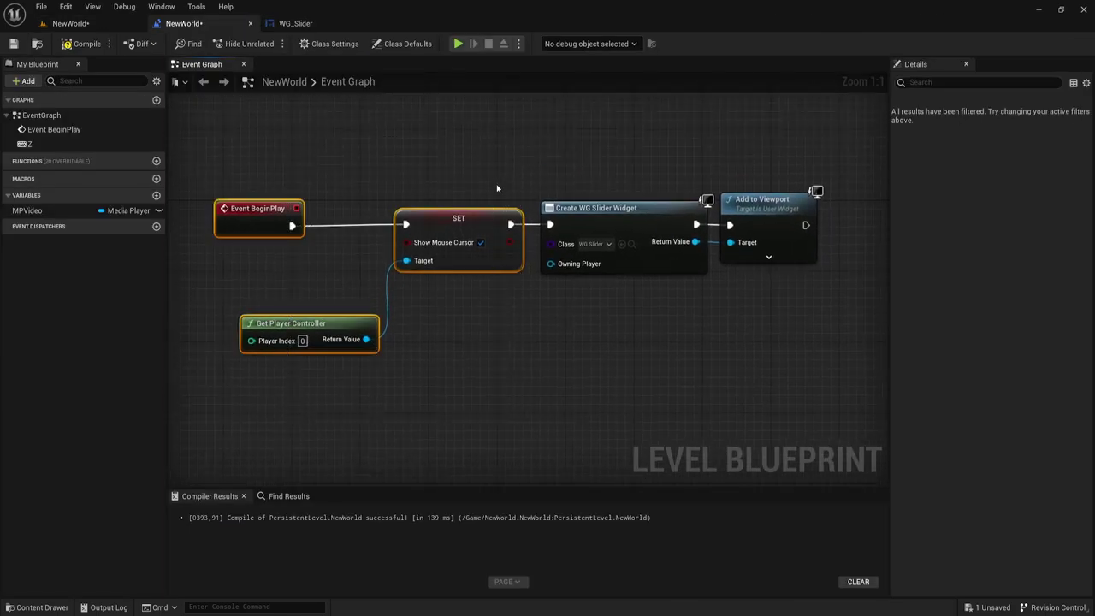
pyautogui.click(561, 394)
pyautogui.moveTo(569, 128)
pyautogui.mouseDown()
pyautogui.moveTo(564, 245)
pyautogui.moveTo(794, 342)
pyautogui.mouseUp()
pyautogui.moveTo(606, 336); pyautogui.dragTo(576, 376, button='right')
pyautogui.click(295, 23)
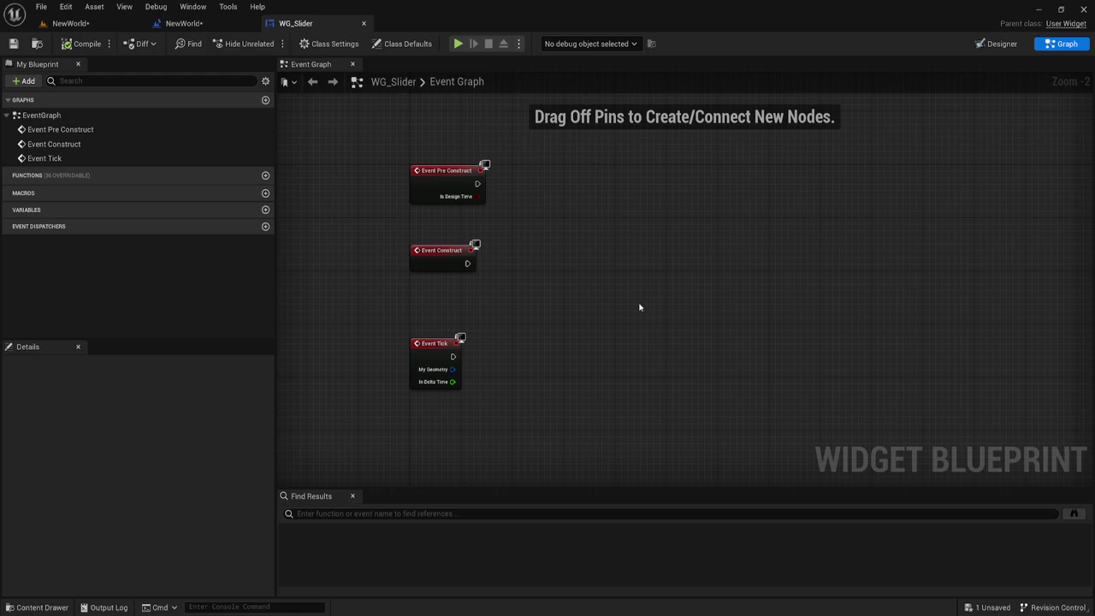
# In the Designer, drag a Canvas Panel from the Palette onto the WG_Slider canvas.
pyautogui.click(999, 44)
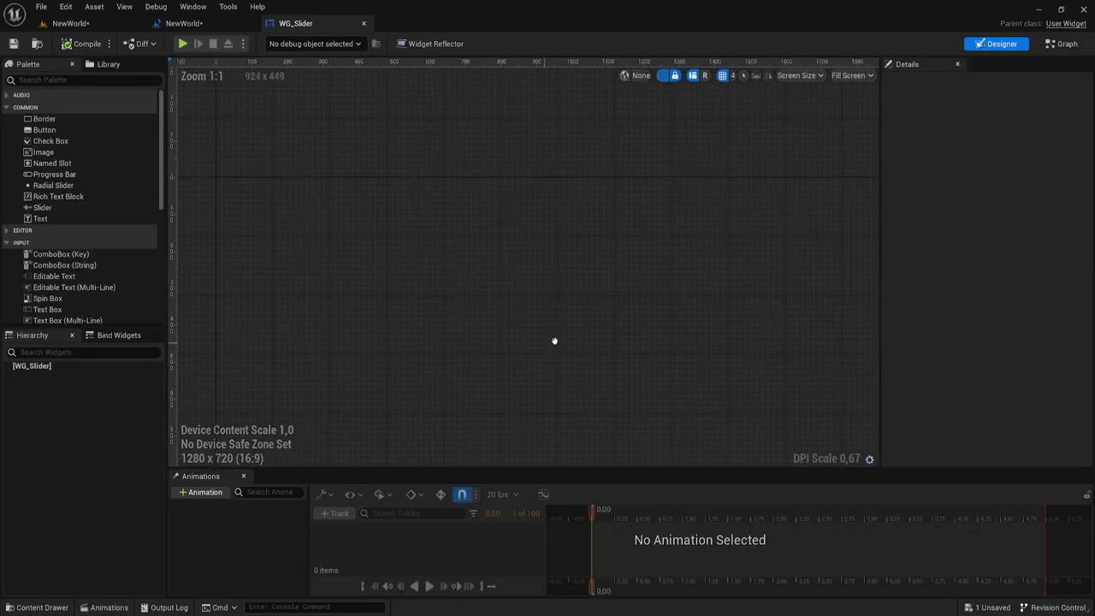
pyautogui.scroll(-3, 71, 229)
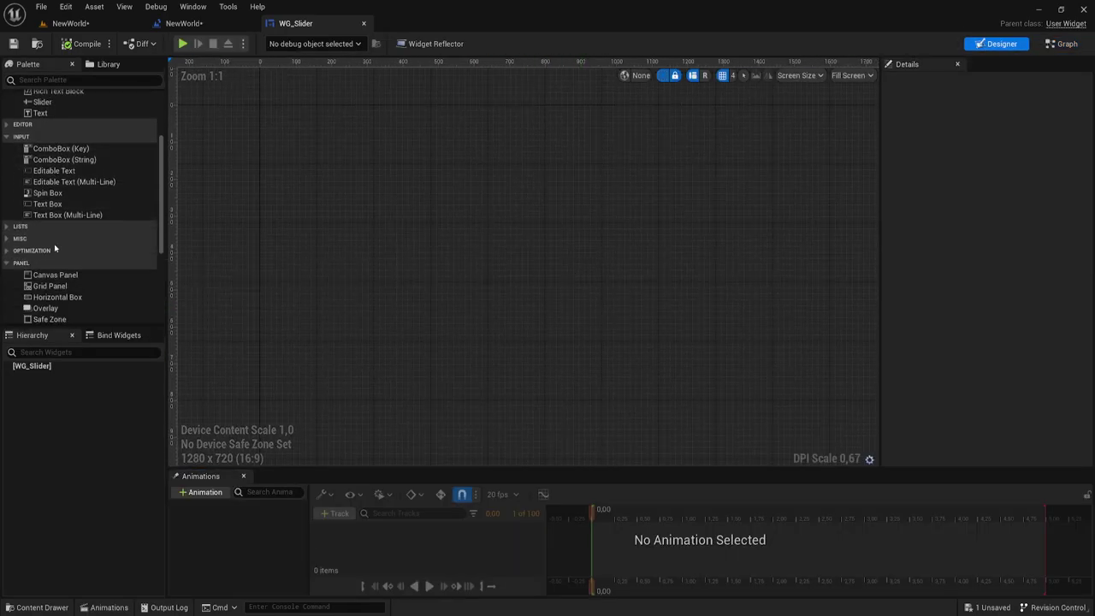
pyautogui.scroll(-1, 71, 230)
pyautogui.moveTo(56, 221); pyautogui.dragTo(445, 293)
pyautogui.scroll(-1, 493, 273)
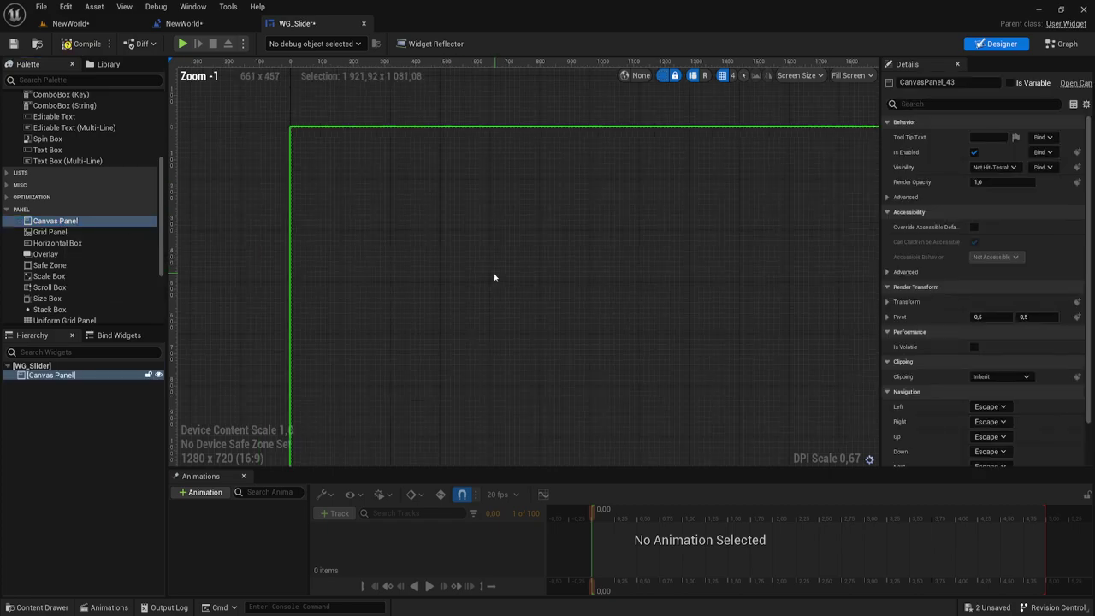
pyautogui.scroll(-3, 584, 248)
pyautogui.scroll(3, 583, 248)
pyautogui.scroll(-1, 571, 248)
pyautogui.moveTo(571, 247); pyautogui.dragTo(637, 243, button='right')
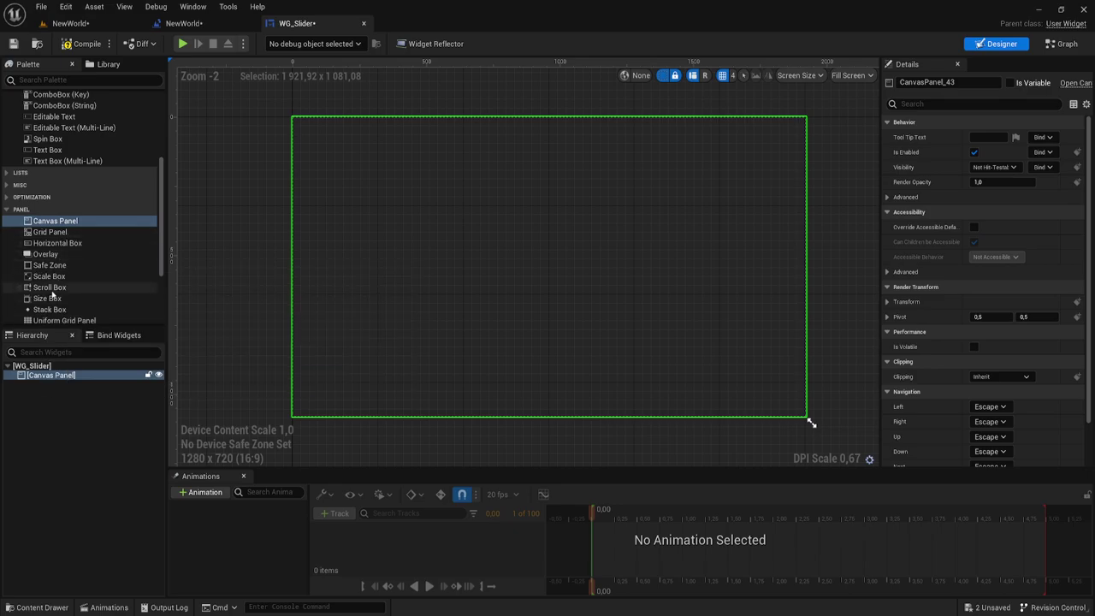
# Add an Overlay to the Canvas Panel and anchor it to the centre.
pyautogui.moveTo(46, 254); pyautogui.dragTo(524, 206)
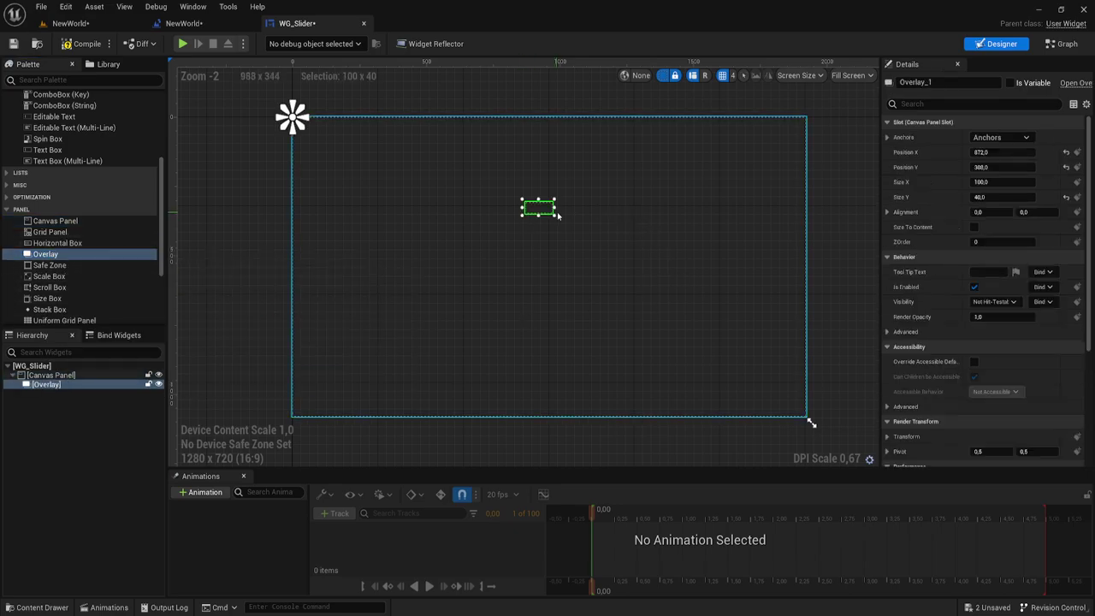
pyautogui.click(553, 218)
pyautogui.click(538, 208)
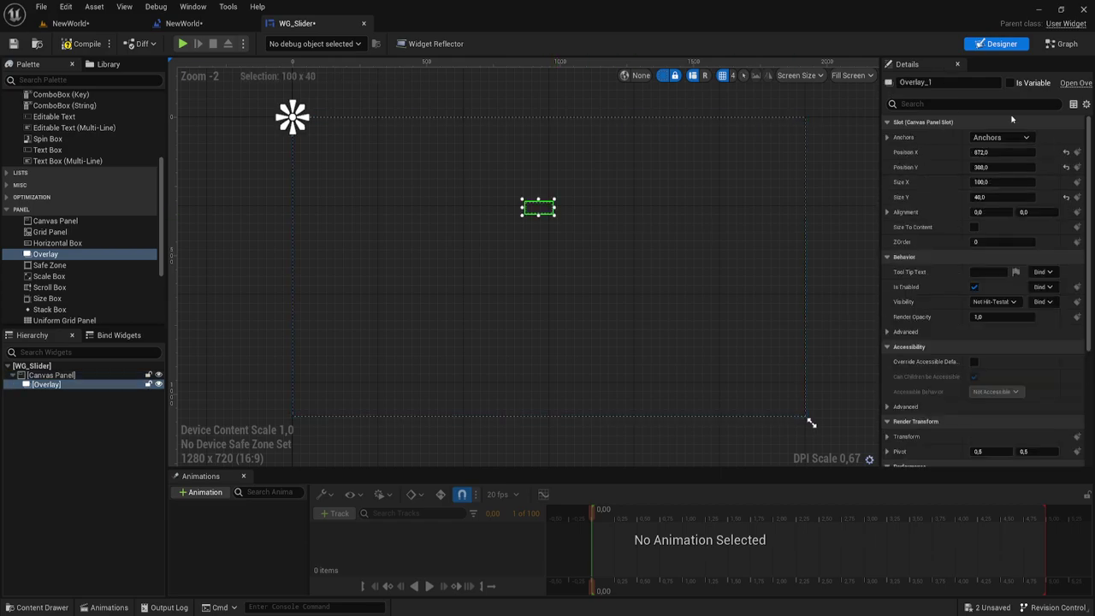
pyautogui.click(1003, 137)
pyautogui.click(999, 206)
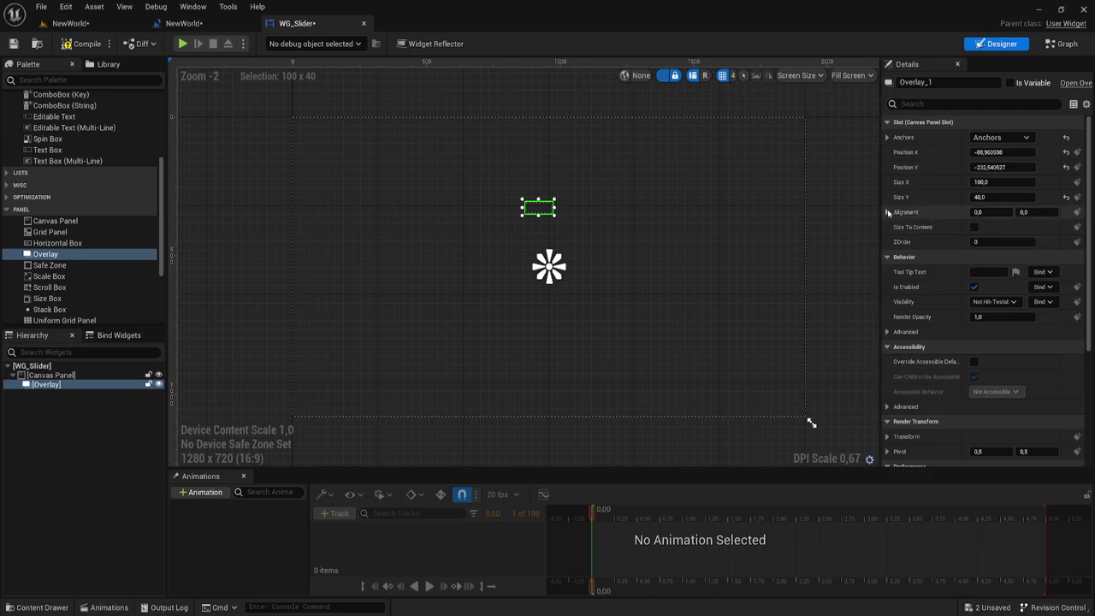
# Set the Overlay's alignment to 0.5/0.5 and reset its position to 0, 0.
pyautogui.click(994, 212)
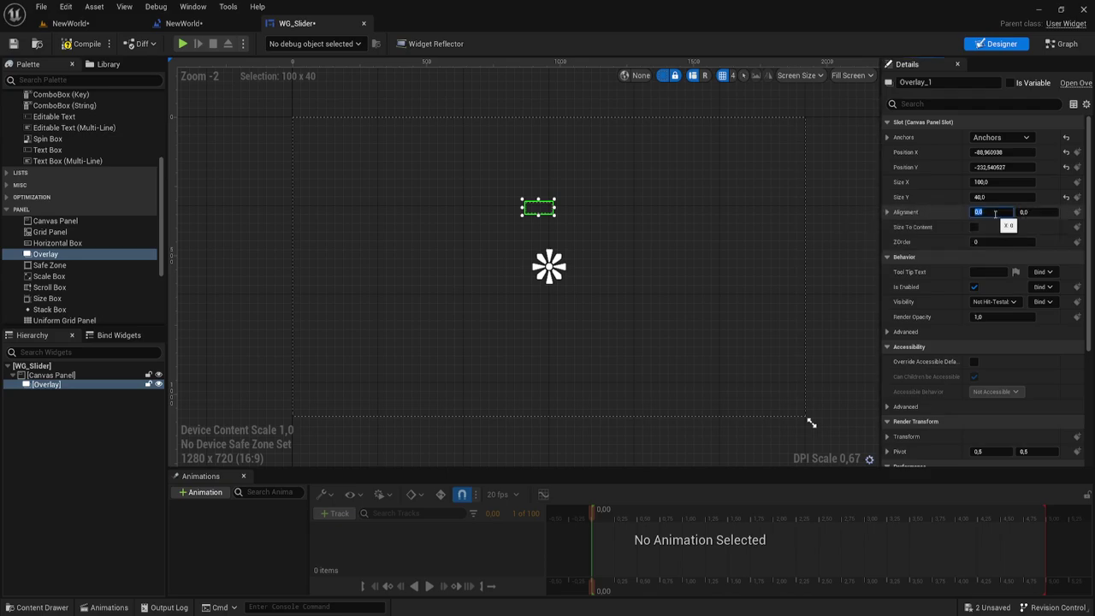
pyautogui.write('0.5')
pyautogui.press('Tab')
pyautogui.write('0,5')
pyautogui.press('Return')
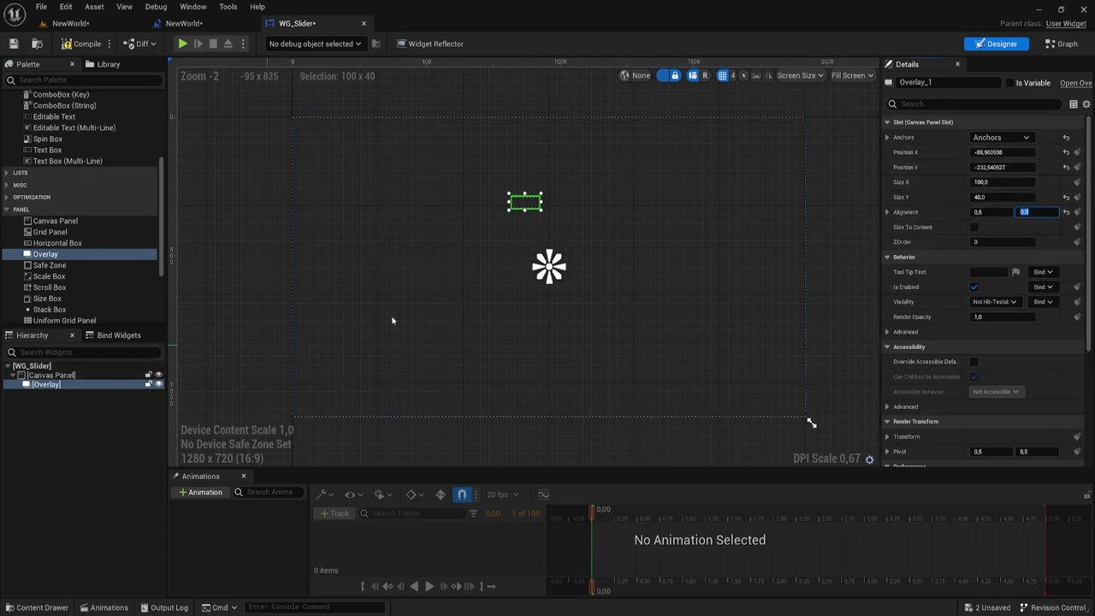
pyautogui.click(1067, 153)
pyautogui.click(1066, 168)
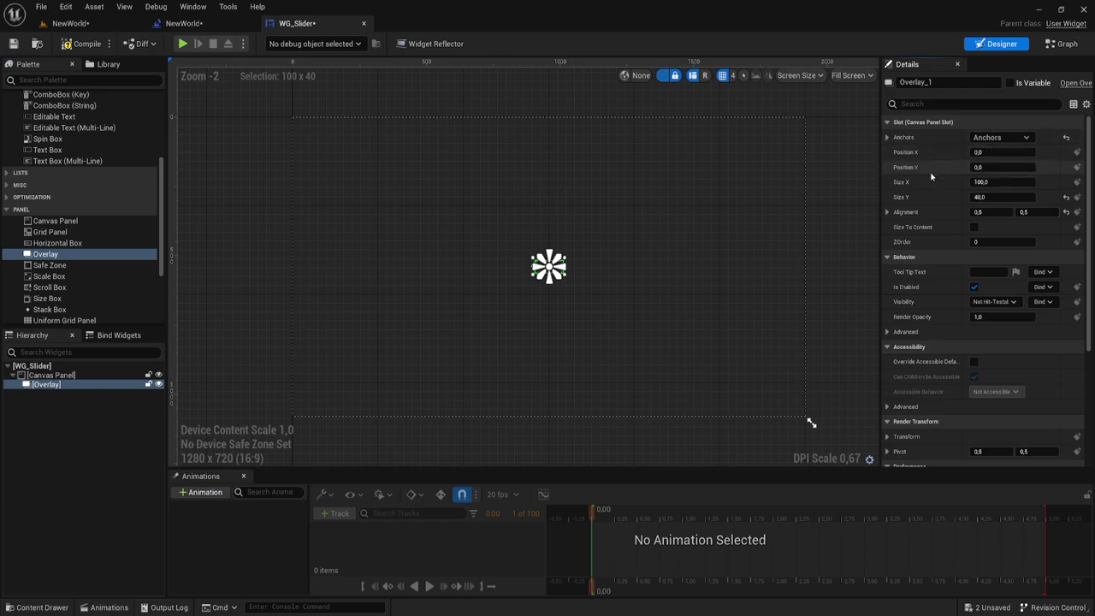
# Enlarge the Overlay to roughly 720.2 × 262.69.
pyautogui.scroll(2, 542, 296)
pyautogui.scroll(2, 540, 294)
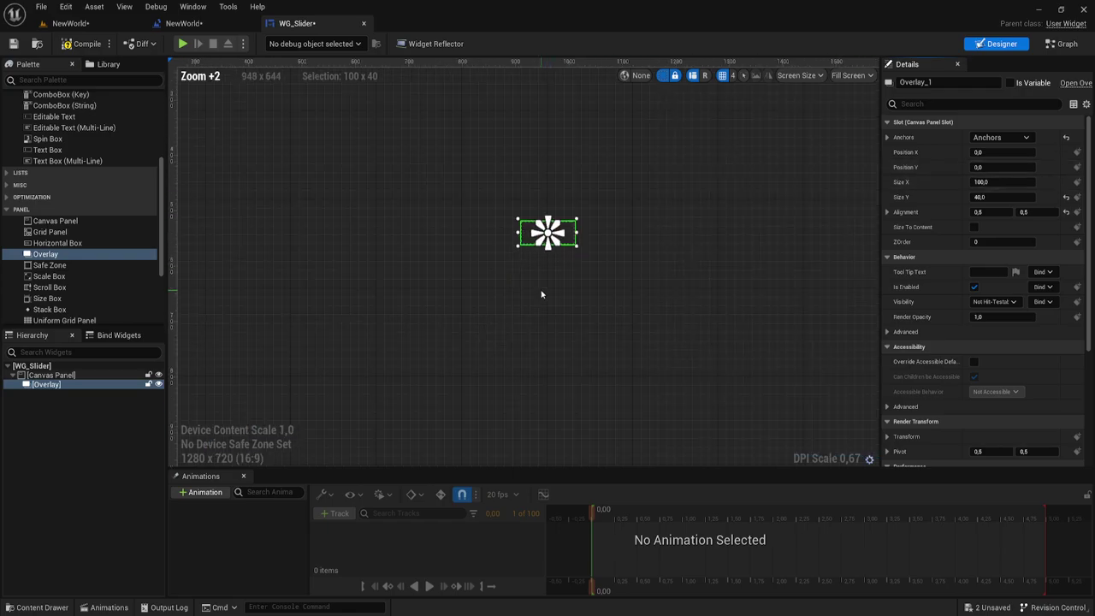
pyautogui.scroll(-5, 541, 295)
pyautogui.scroll(2, 541, 294)
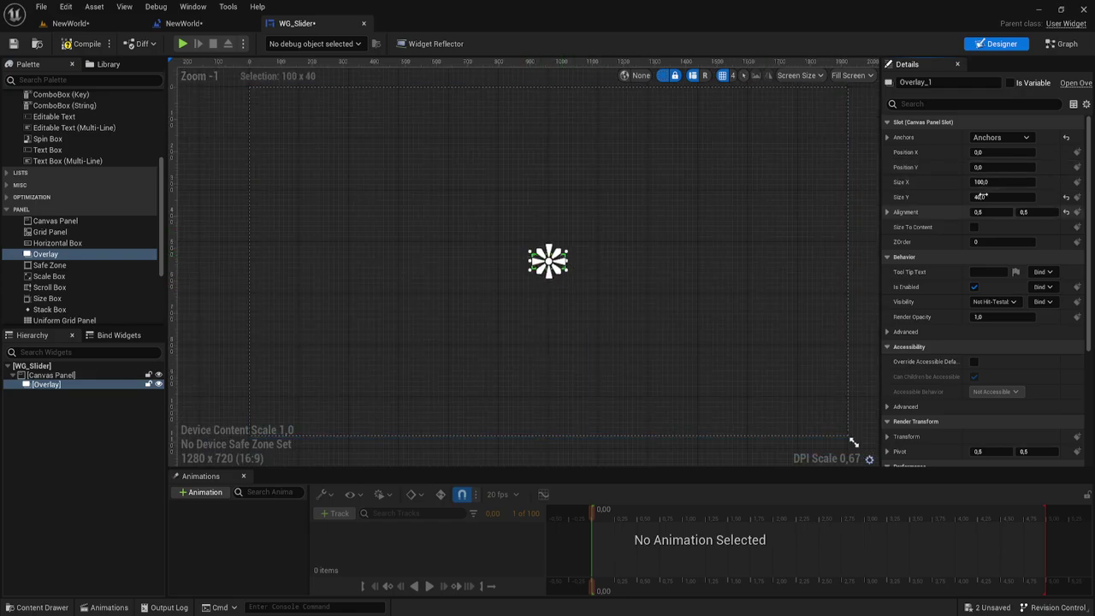
pyautogui.moveTo(1000, 181)
pyautogui.mouseDown()
pyautogui.moveTo(1061, 181)
pyautogui.moveTo(1001, 181)
pyautogui.moveTo(1009, 197)
pyautogui.mouseUp()
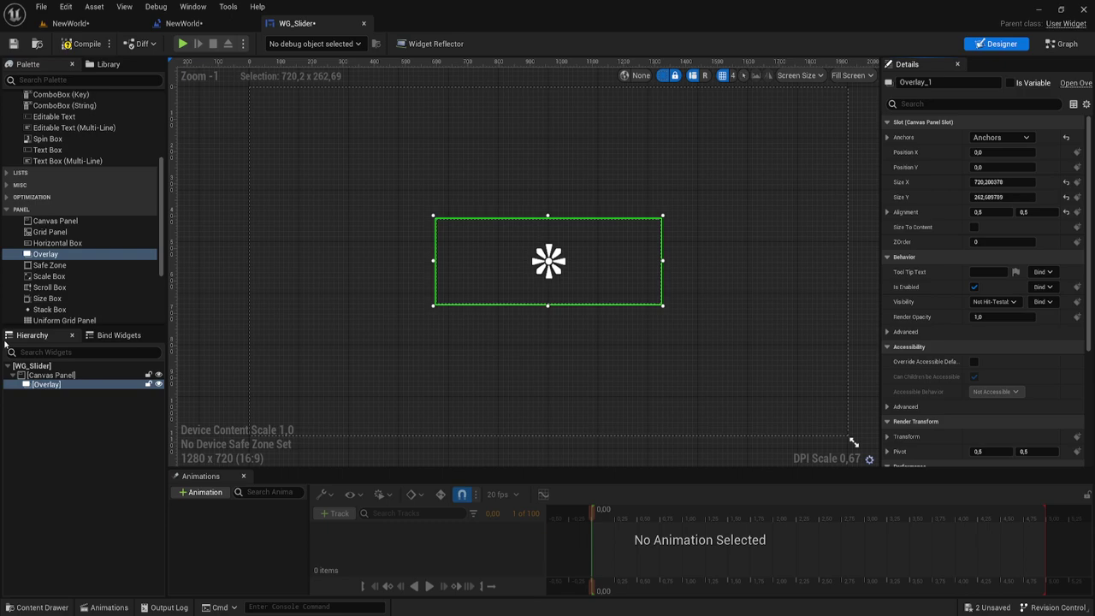
# Drag a Scroll Box from the Palette into the Overlay in the Hierarchy.
pyautogui.scroll(-2, 80, 246)
pyautogui.scroll(-1, 60, 180)
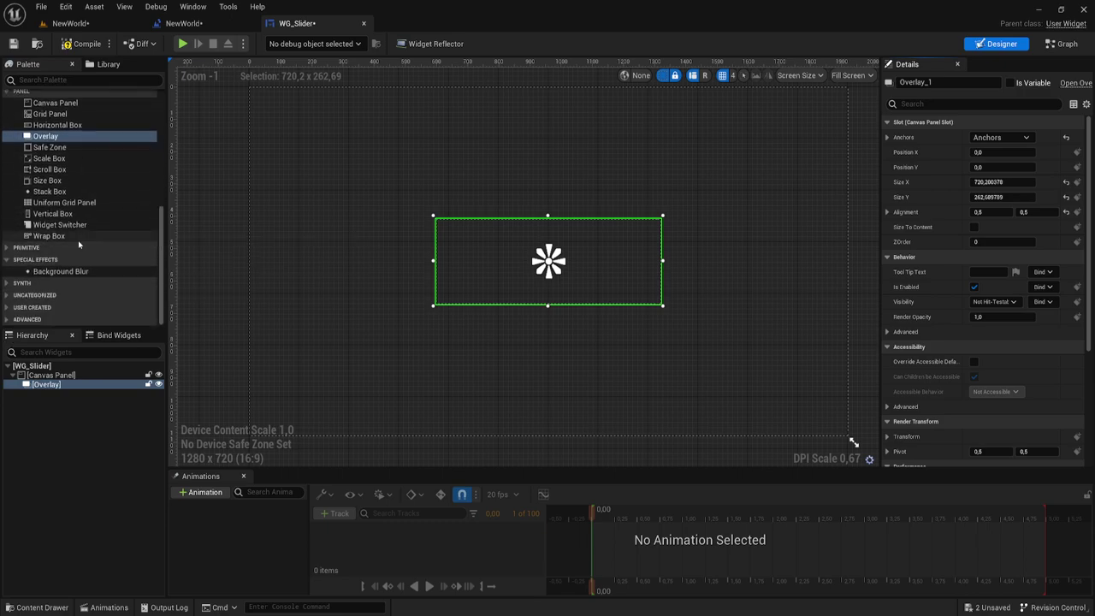
pyautogui.scroll(1, 50, 146)
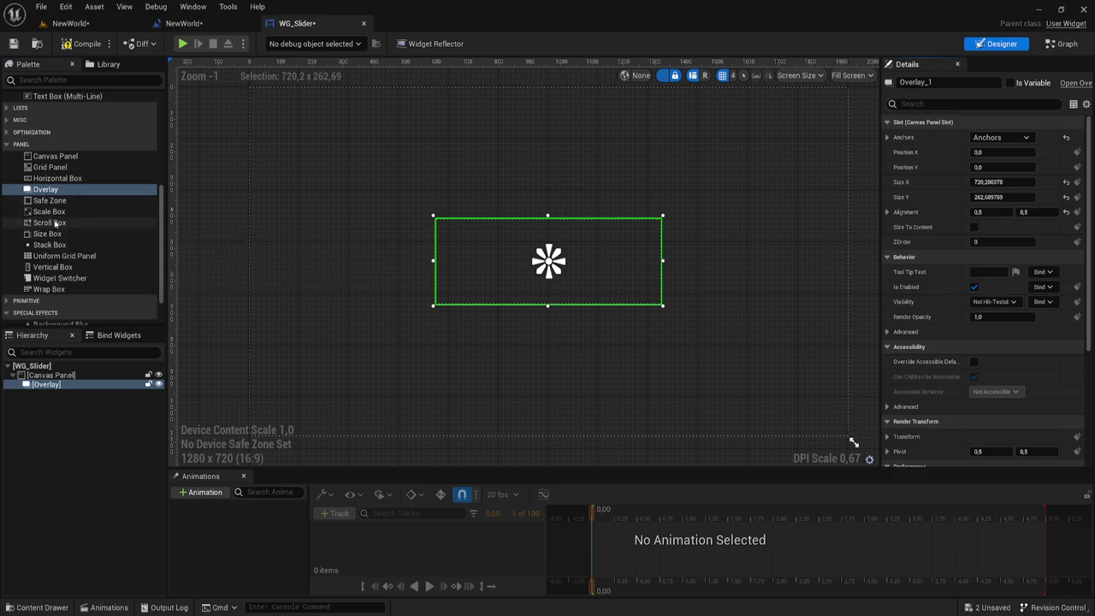
pyautogui.moveTo(49, 222); pyautogui.dragTo(53, 389)
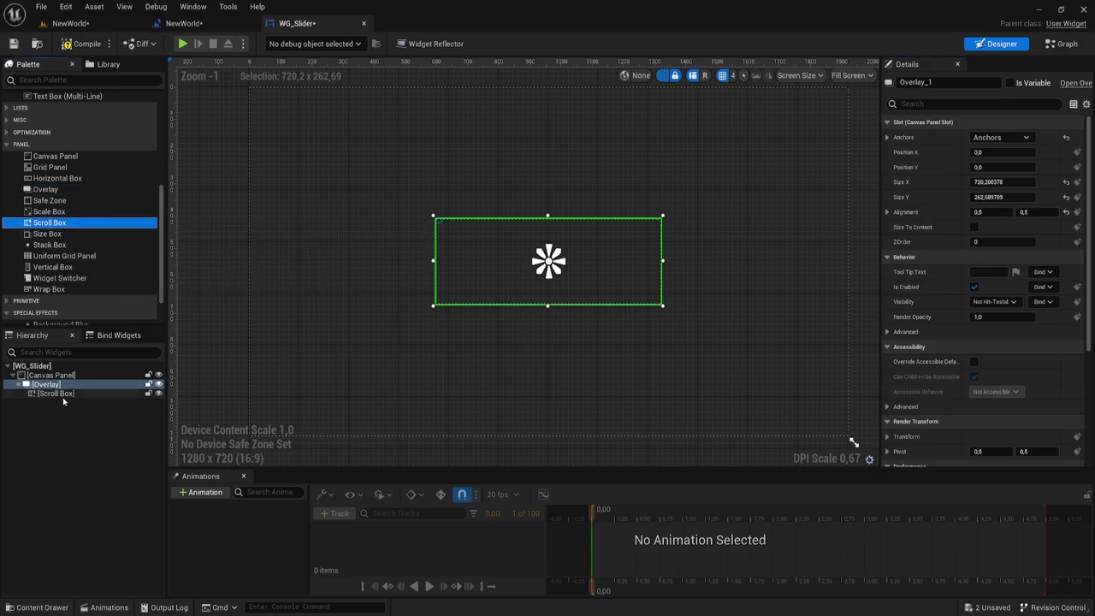
pyautogui.click(63, 396)
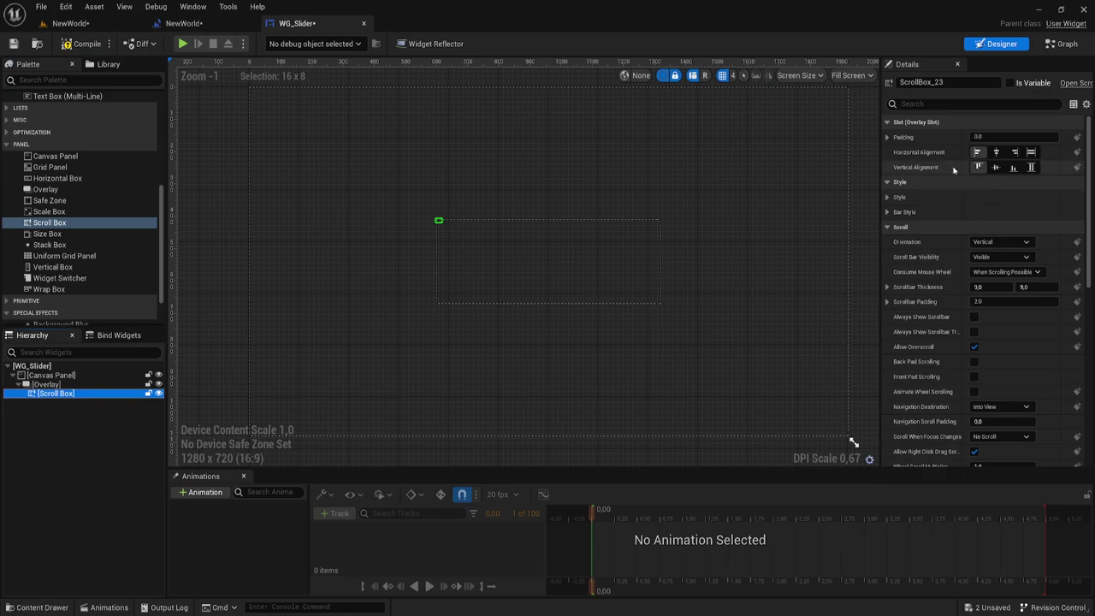
# Set the Scroll Box to Fill both horizontally and vertically, with Horizontal orientation.
pyautogui.click(1030, 153)
pyautogui.click(1031, 166)
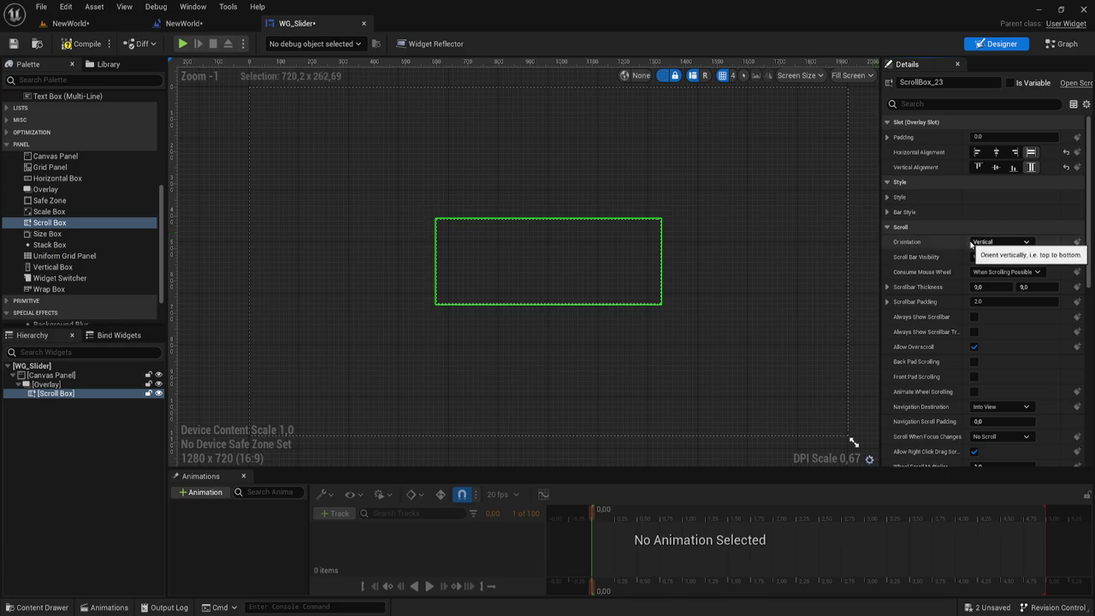
pyautogui.click(1026, 243)
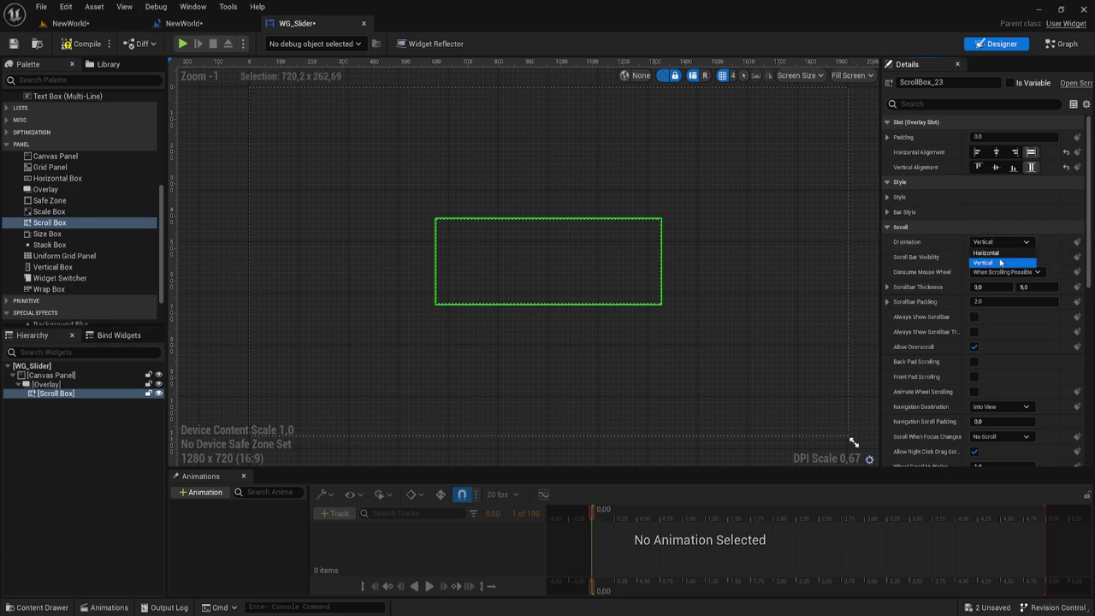
pyautogui.click(996, 253)
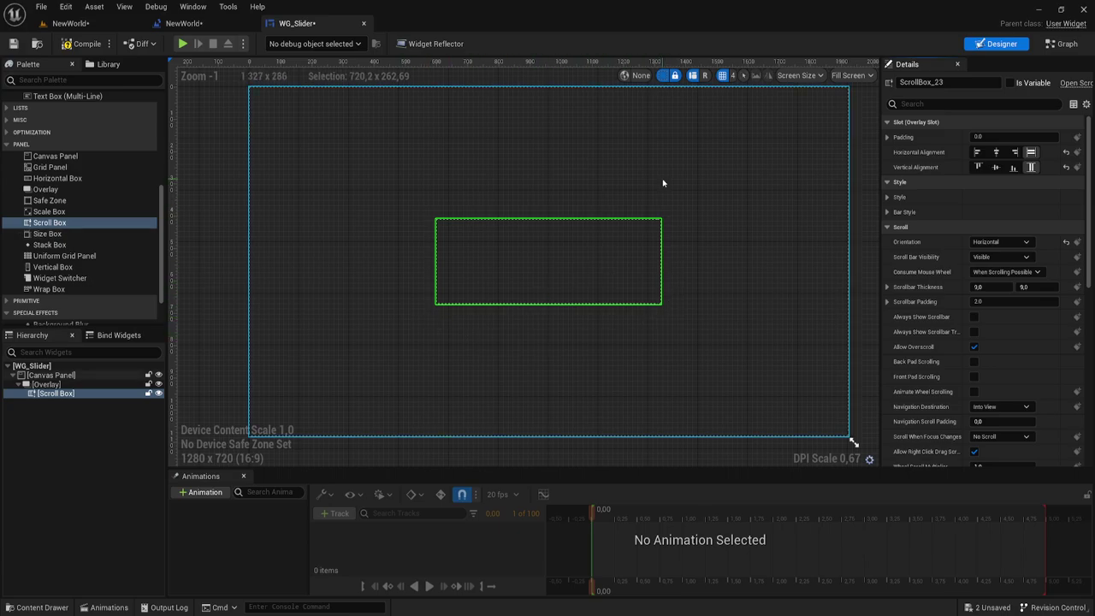
pyautogui.click(46, 384)
pyautogui.click(56, 392)
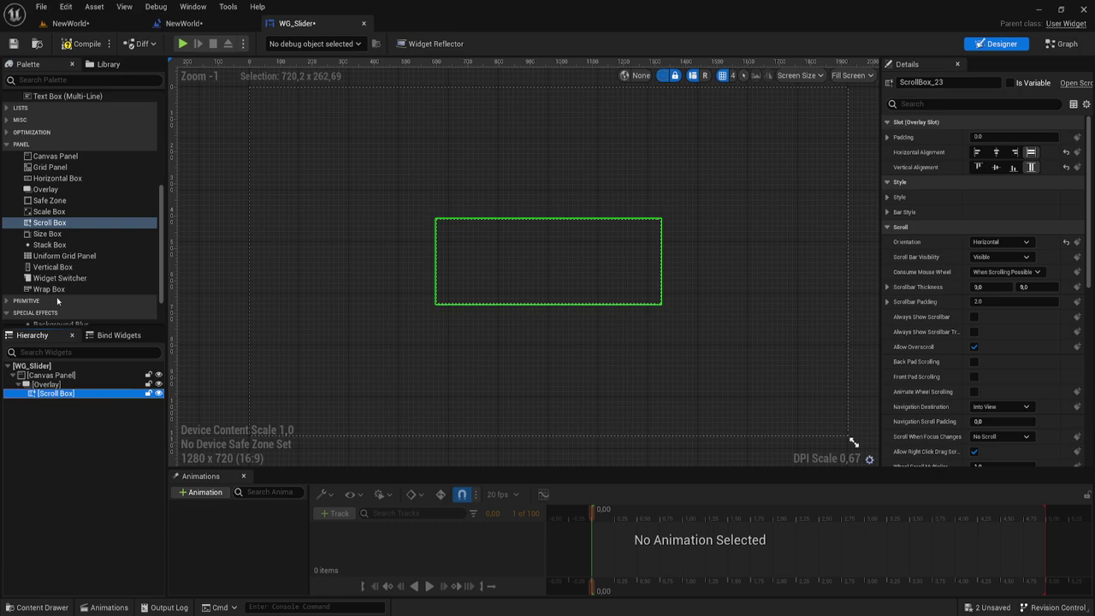
# Add a Size Box inside the Scroll Box with Width Override set to 500.
pyautogui.click(47, 234)
pyautogui.moveTo(47, 234)
pyautogui.mouseDown()
pyautogui.moveTo(46, 392)
pyautogui.moveTo(59, 407)
pyautogui.mouseUp()
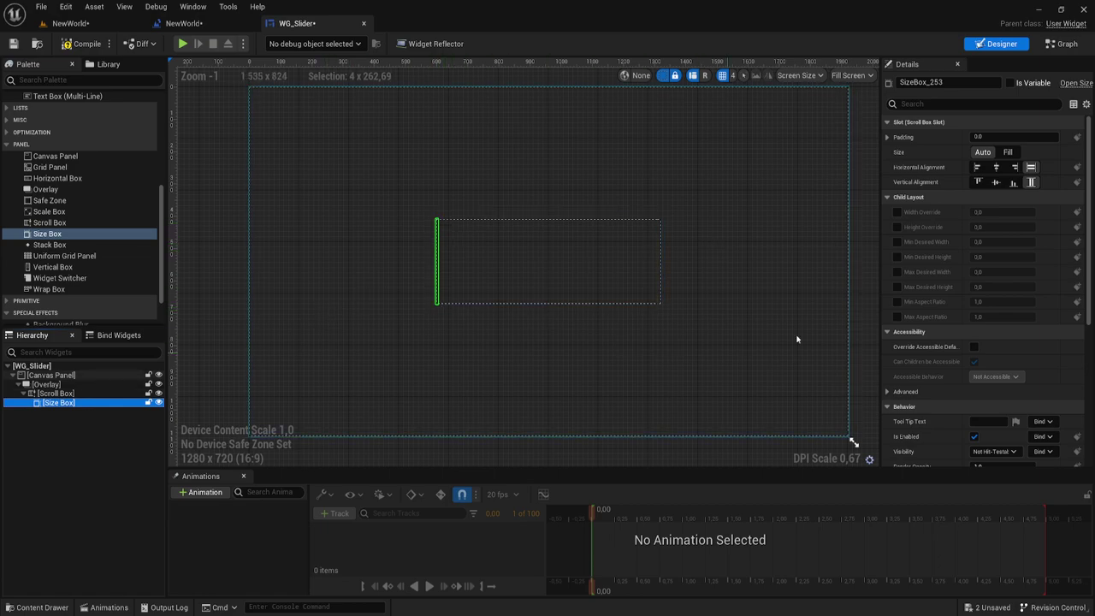
pyautogui.click(897, 212)
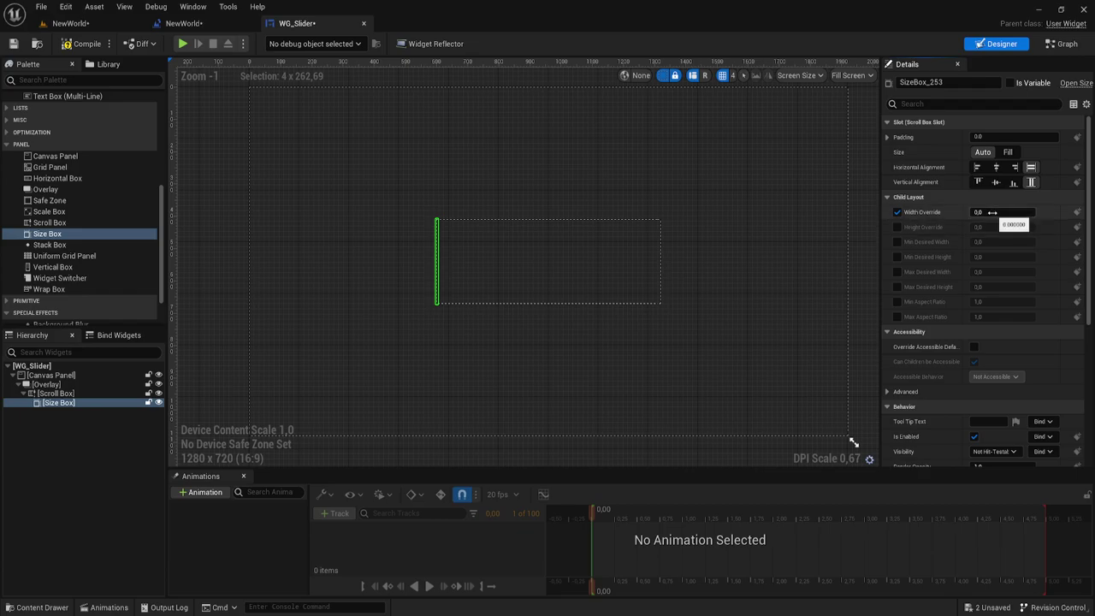
pyautogui.click(993, 212)
pyautogui.write('50')
pyautogui.press('Return')
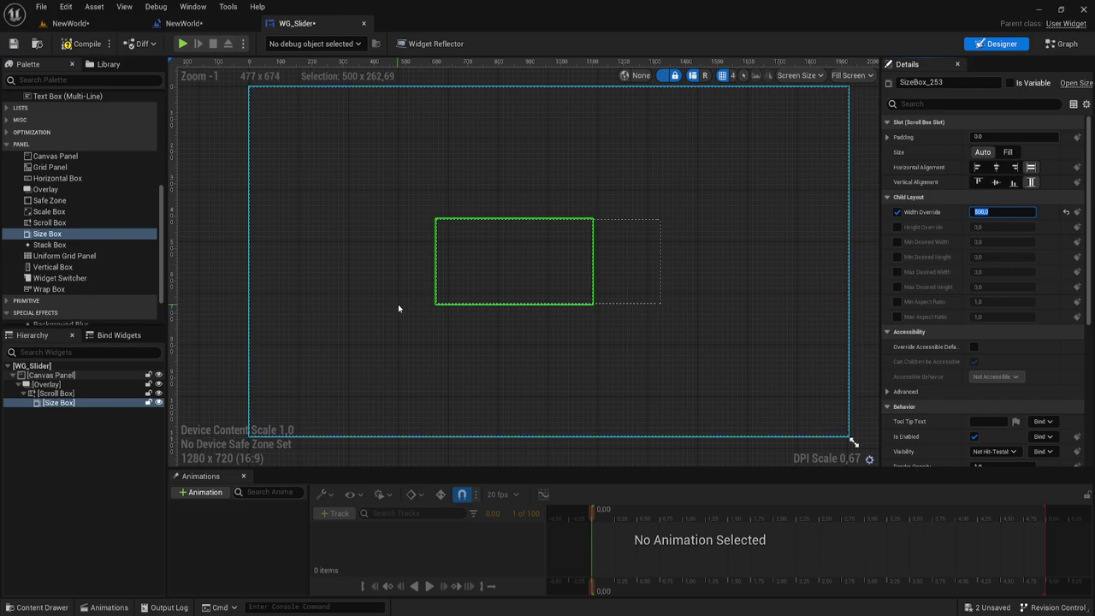
# Enable the Size Box's Height Override and set it to 400.
pyautogui.click(897, 227)
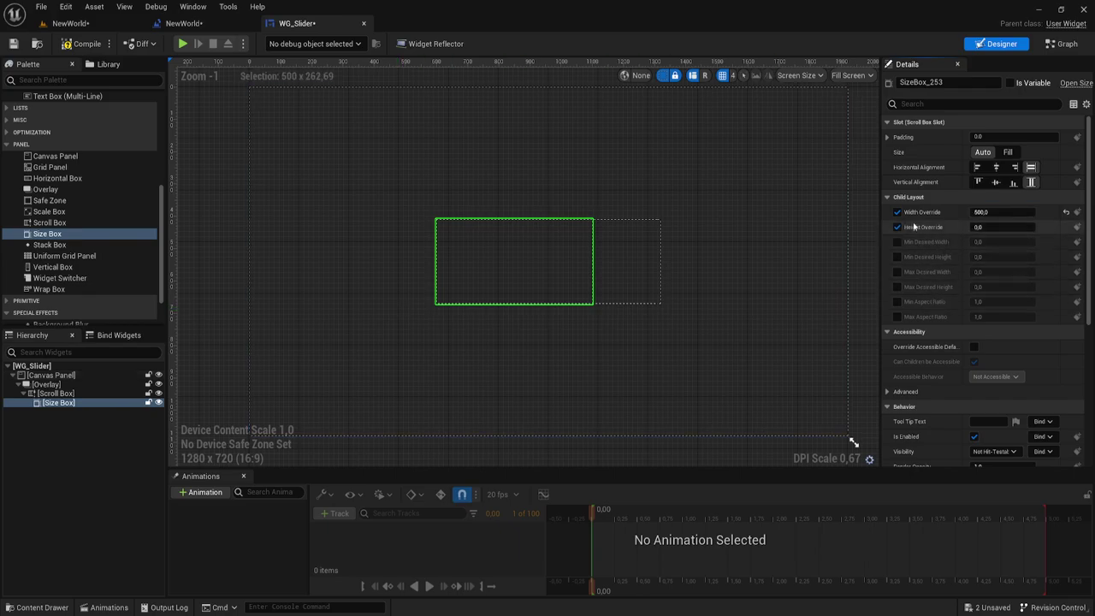
pyautogui.click(990, 227)
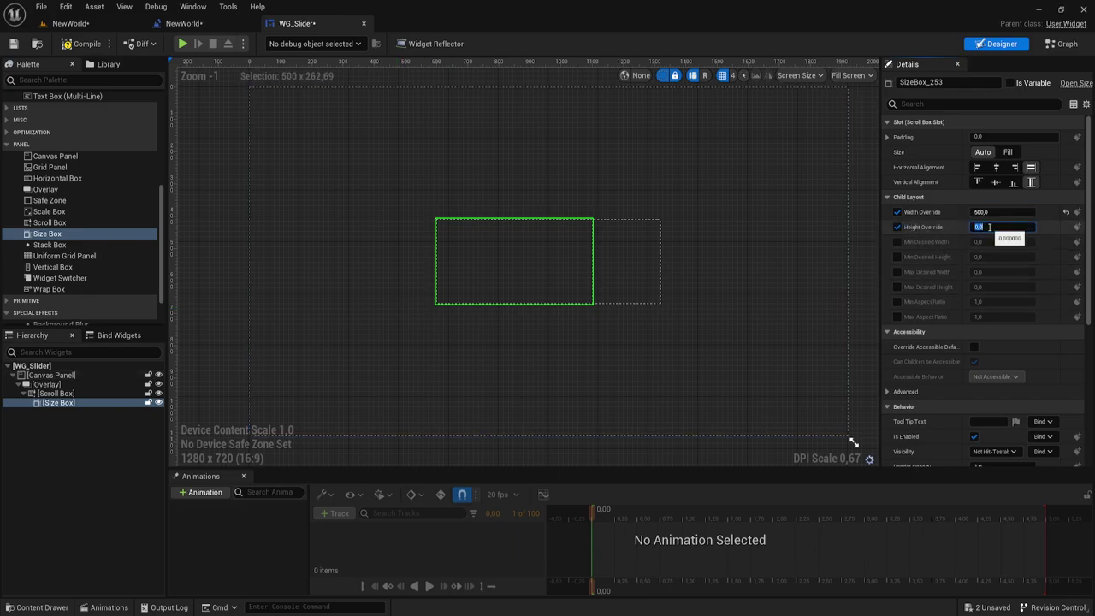
pyautogui.write('400')
pyautogui.press('Return')
# Set the Overlay's Size Y to 400.
pyautogui.click(63, 395)
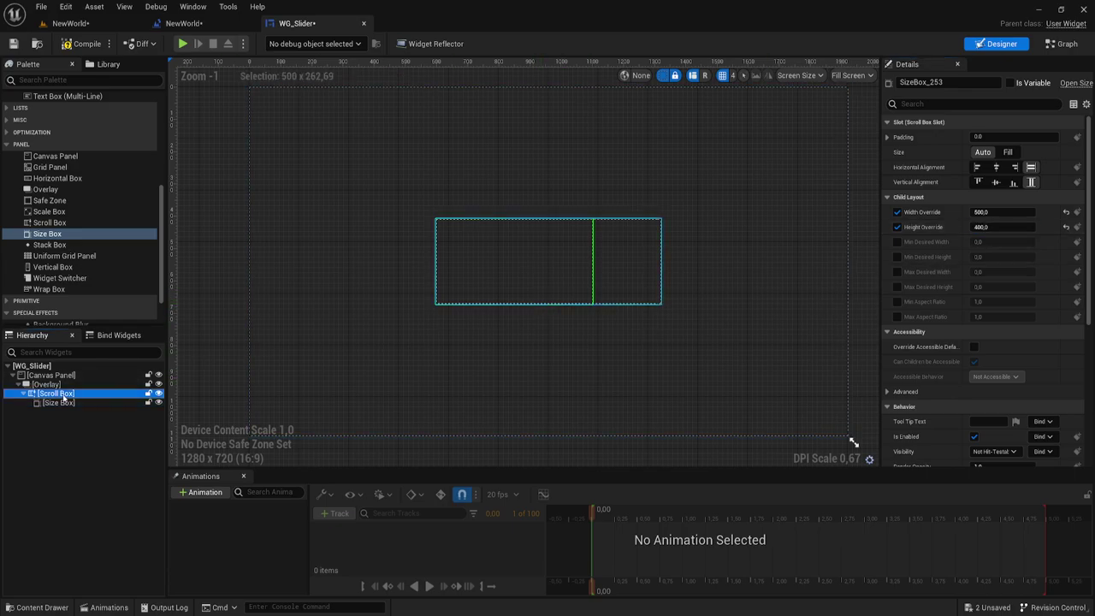
pyautogui.click(52, 374)
pyautogui.click(47, 384)
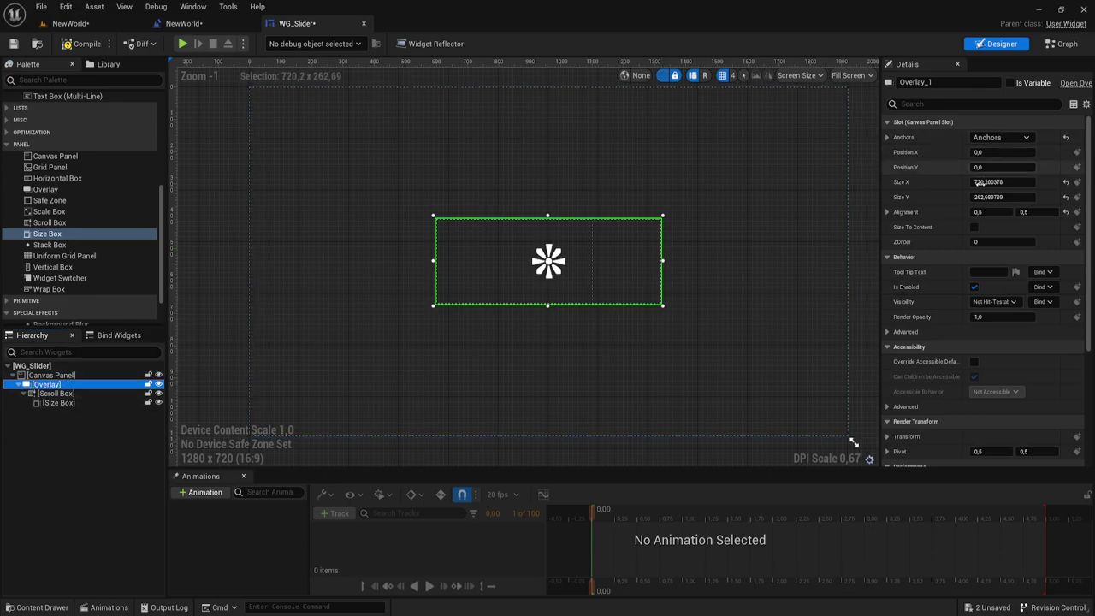
pyautogui.click(988, 197)
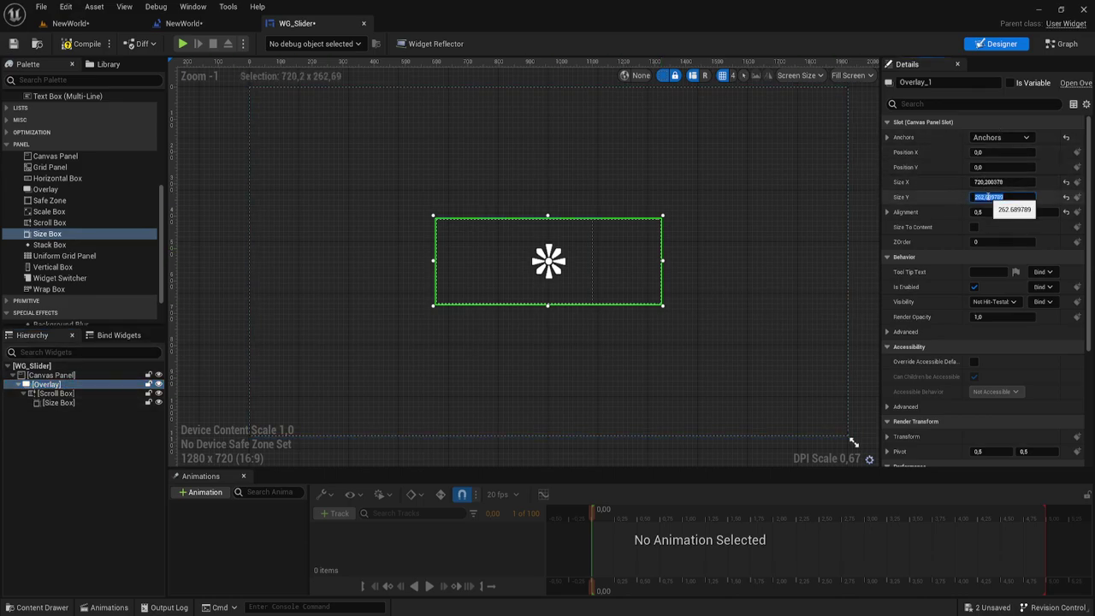
pyautogui.write('400')
pyautogui.press('Return')
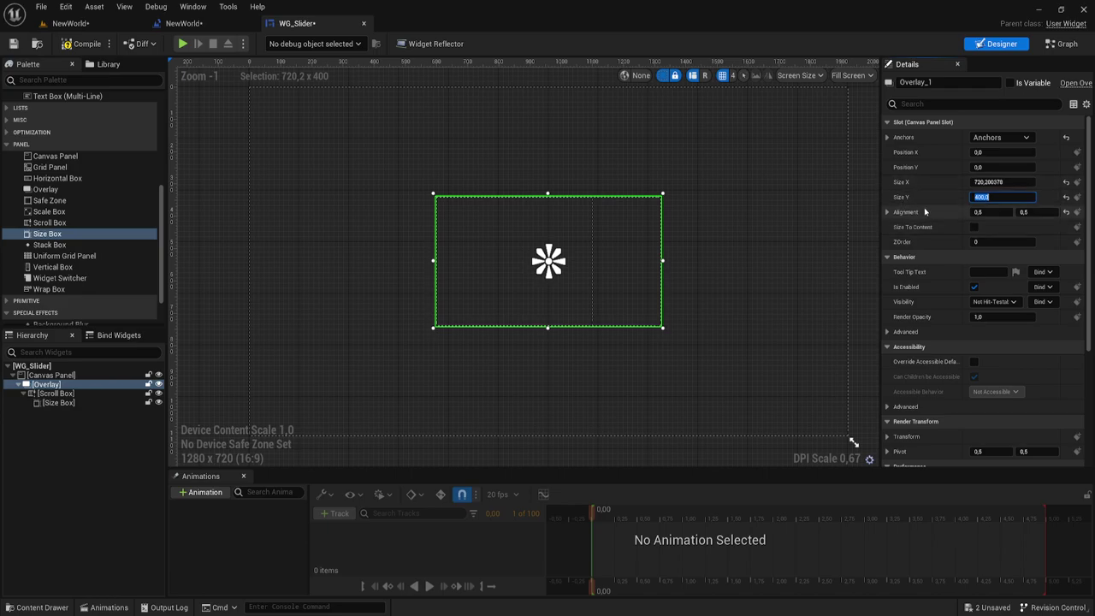
# Uncheck the Size Box's Height Override, leaving only the 500 width.
pyautogui.click(60, 402)
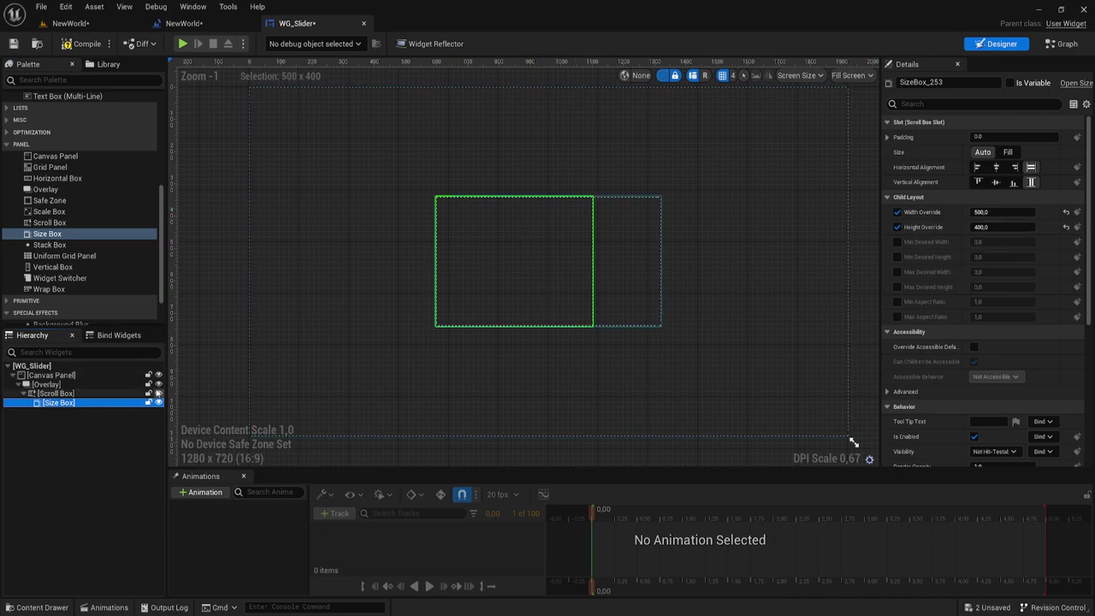
pyautogui.click(47, 384)
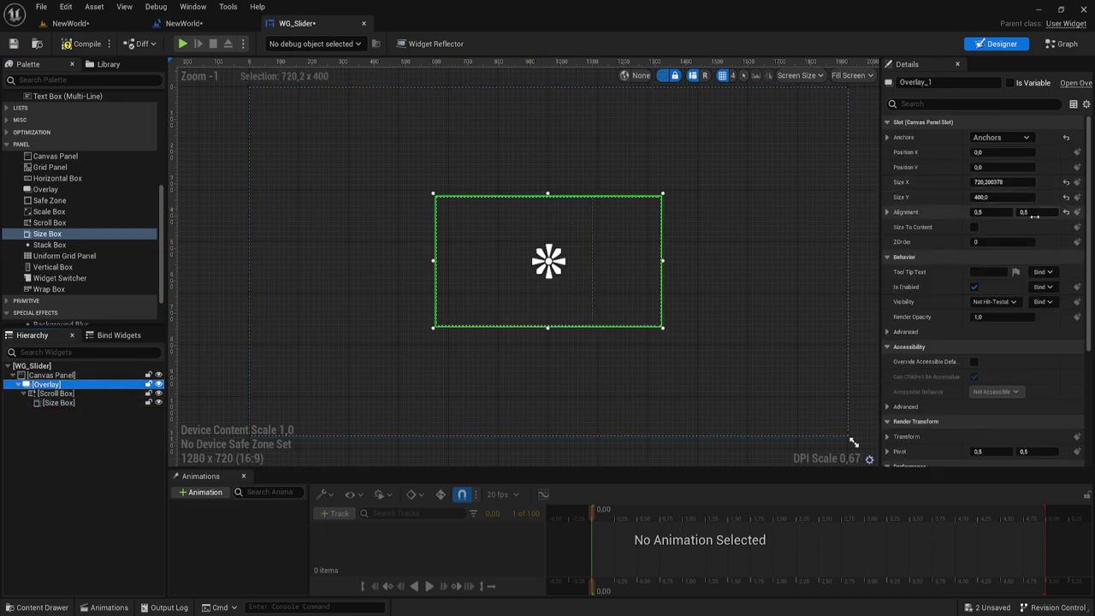
pyautogui.click(62, 402)
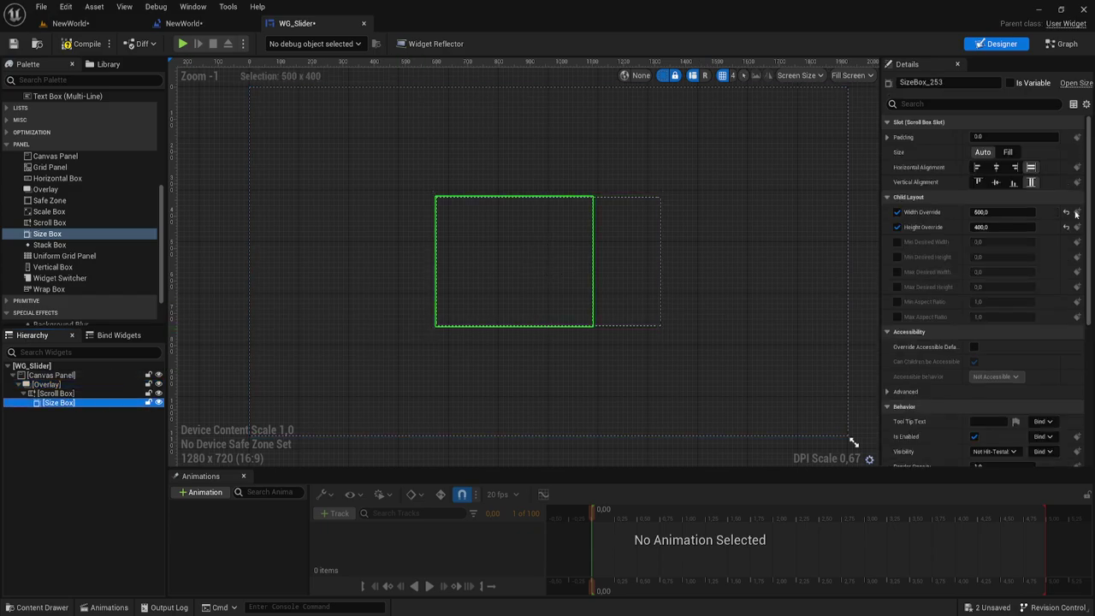
pyautogui.click(897, 227)
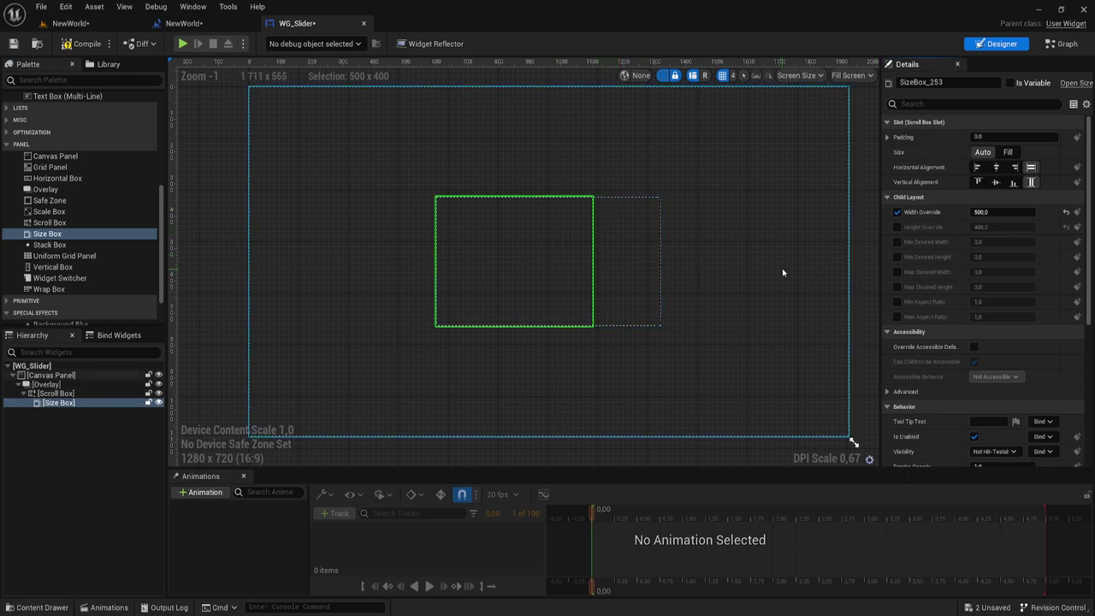
# Duplicate the Size Box three times in the Hierarchy.
pyautogui.rightClick(68, 405)
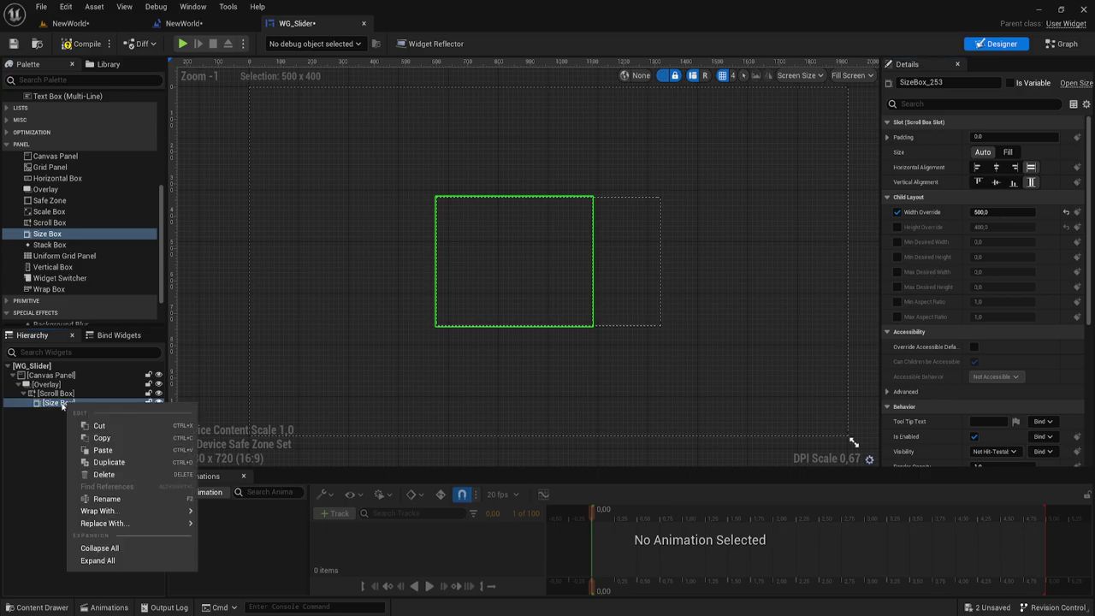
pyautogui.click(51, 407)
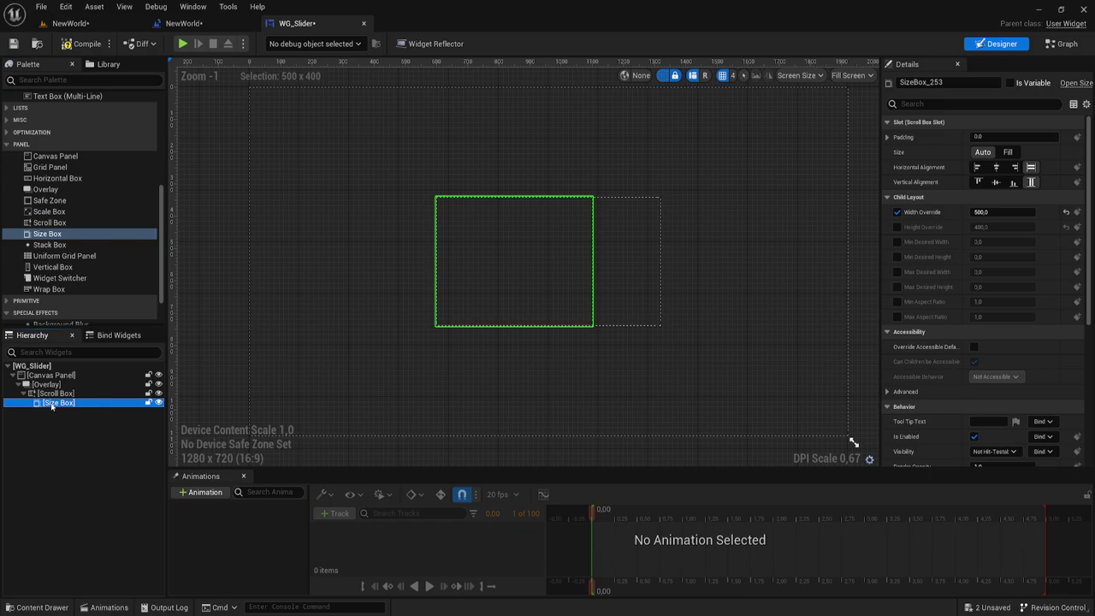
pyautogui.rightClick(54, 407)
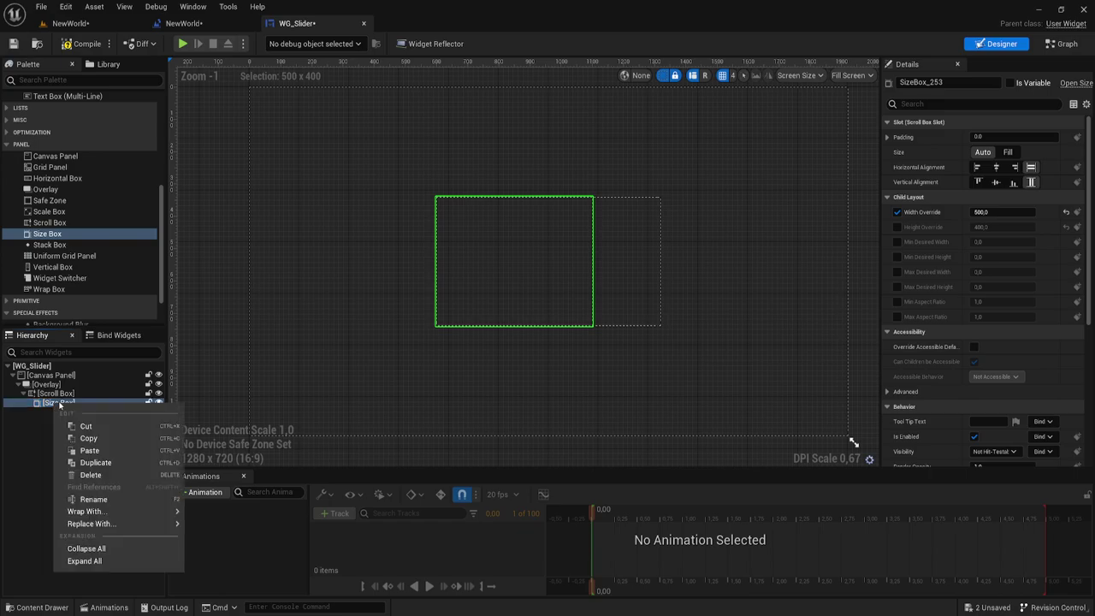
pyautogui.click(85, 463)
pyautogui.rightClick(60, 415)
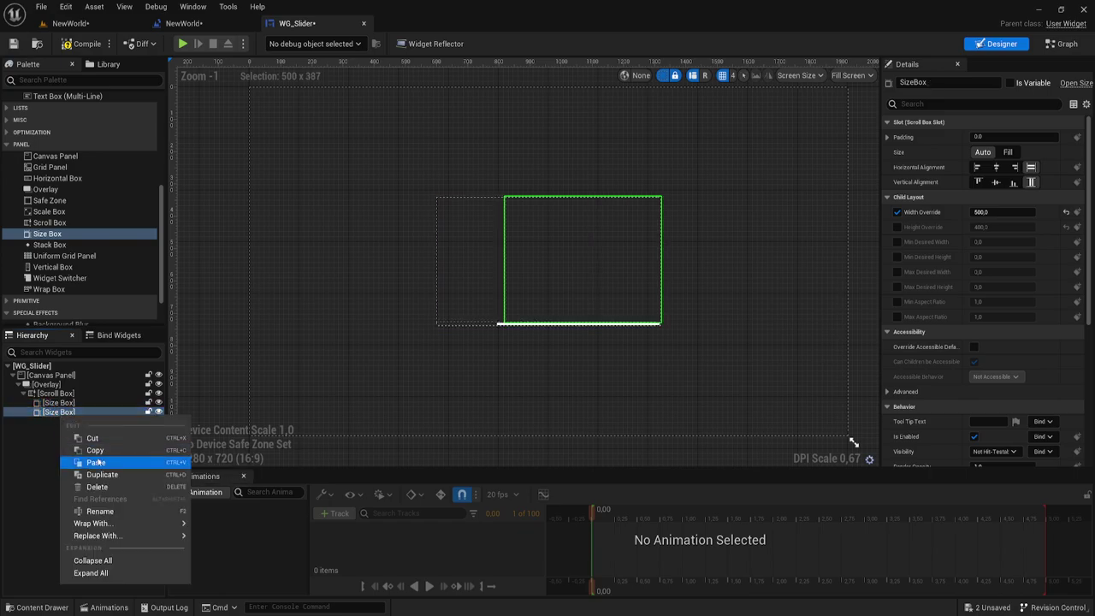
pyautogui.click(94, 473)
pyautogui.rightClick(56, 421)
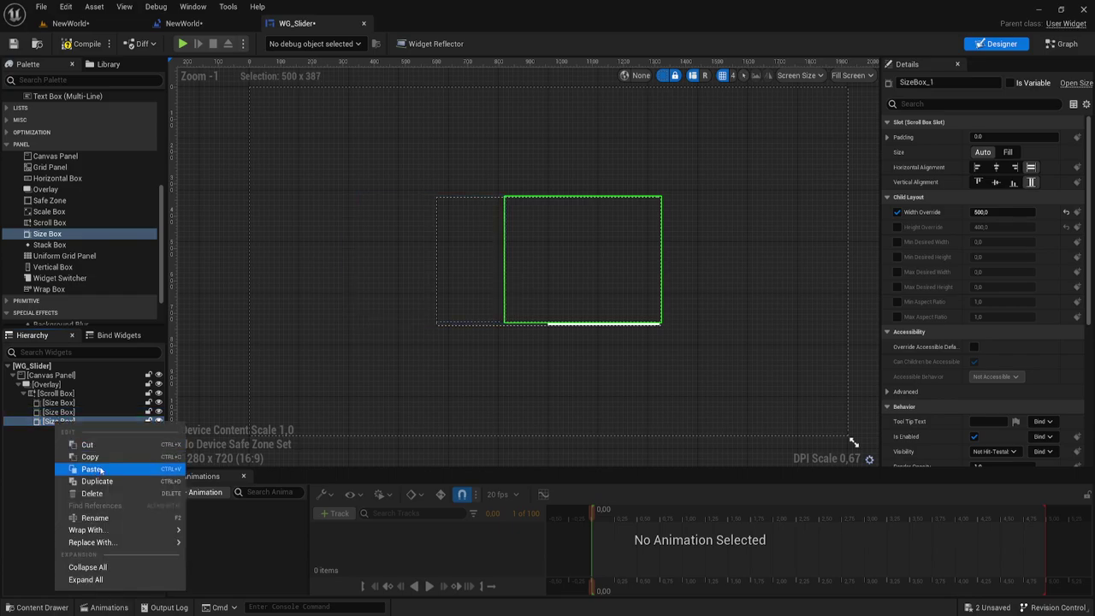
pyautogui.click(94, 480)
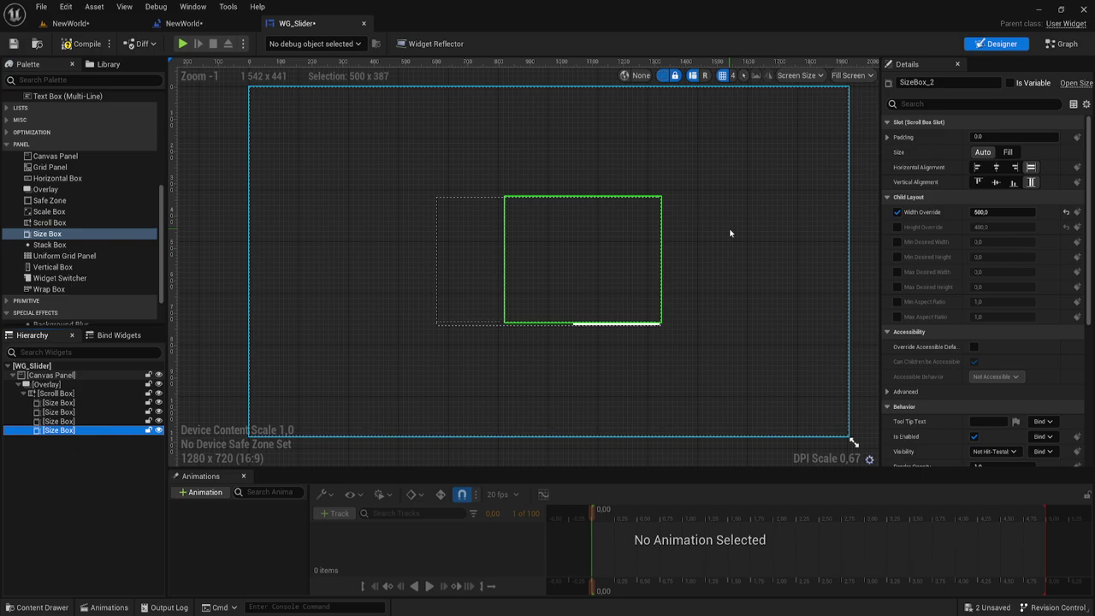
# Check the copies, add a fifth Size Box duplicate, and reorder one within the Scroll Box.
pyautogui.click(59, 403)
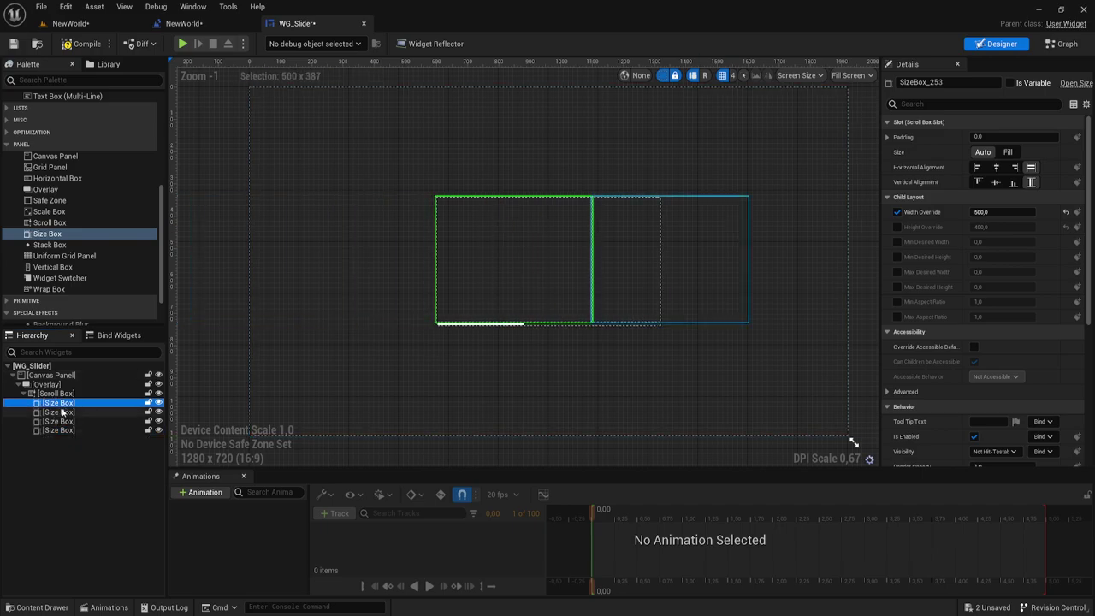
pyautogui.click(61, 412)
pyautogui.click(62, 421)
pyautogui.click(61, 430)
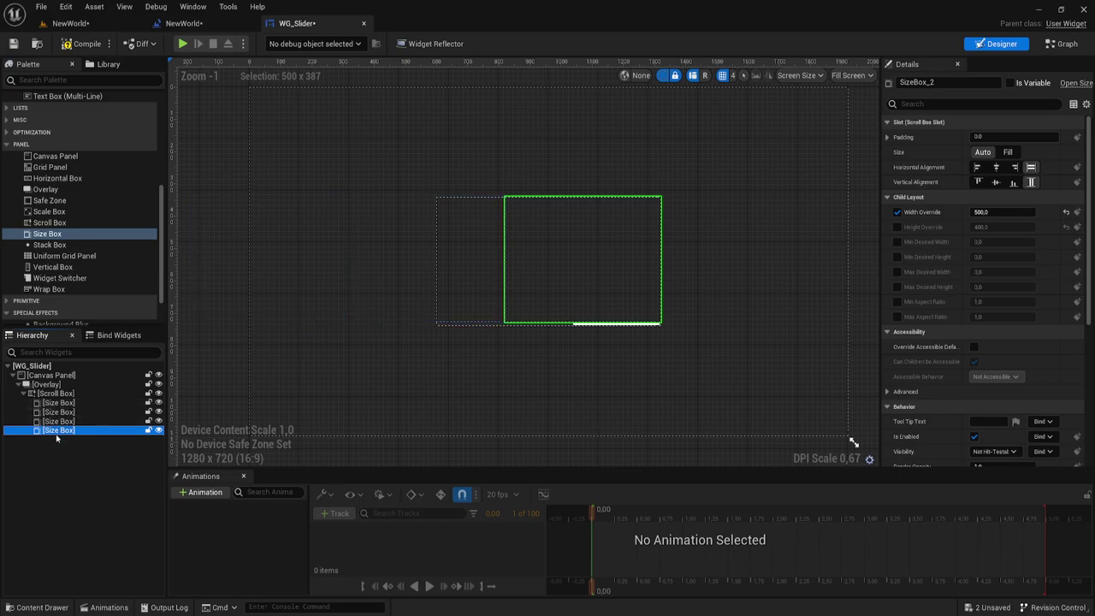
pyautogui.rightClick(58, 431)
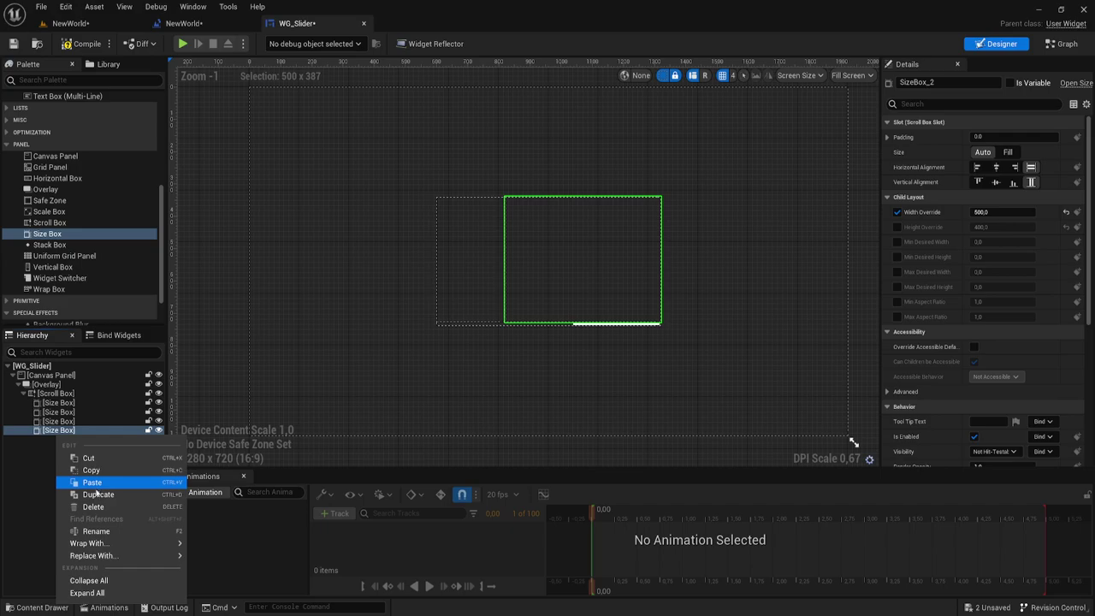
pyautogui.click(94, 495)
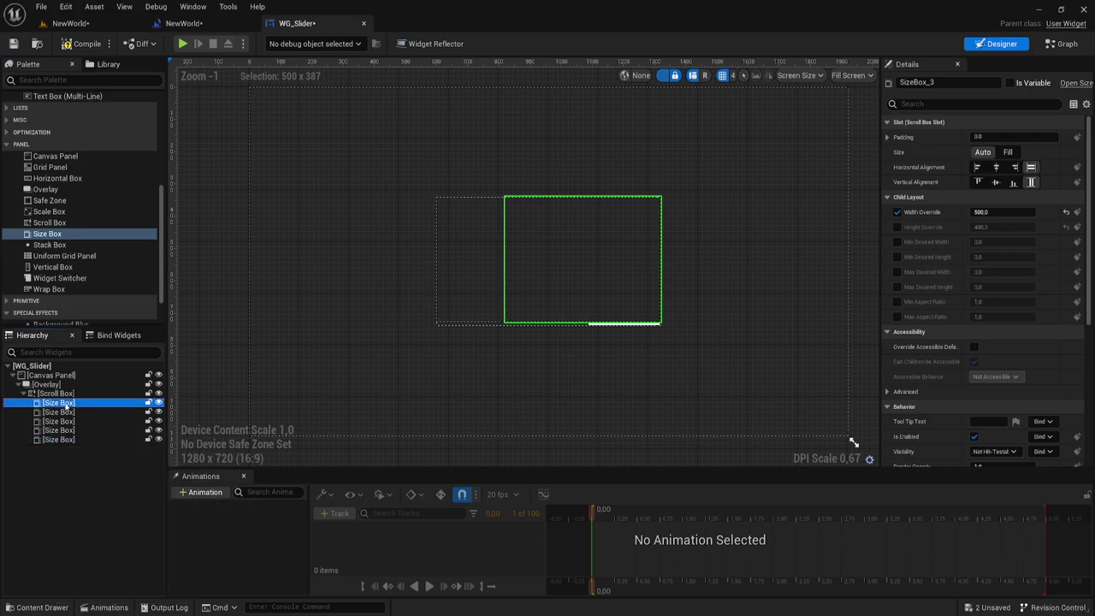
pyautogui.moveTo(65, 404); pyautogui.dragTo(66, 436)
pyautogui.click(64, 439)
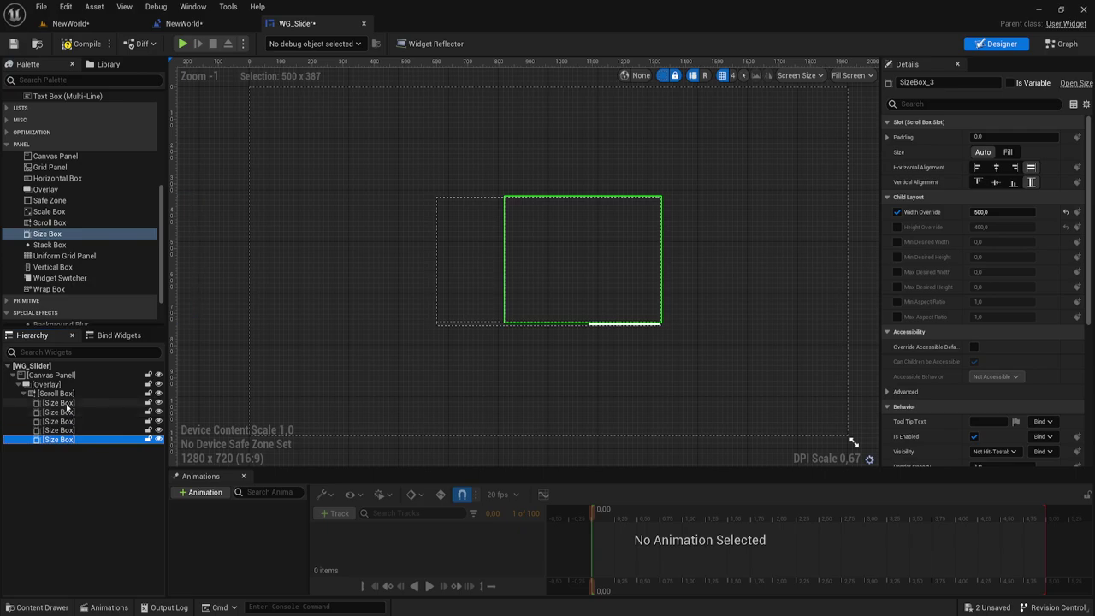
pyautogui.click(62, 403)
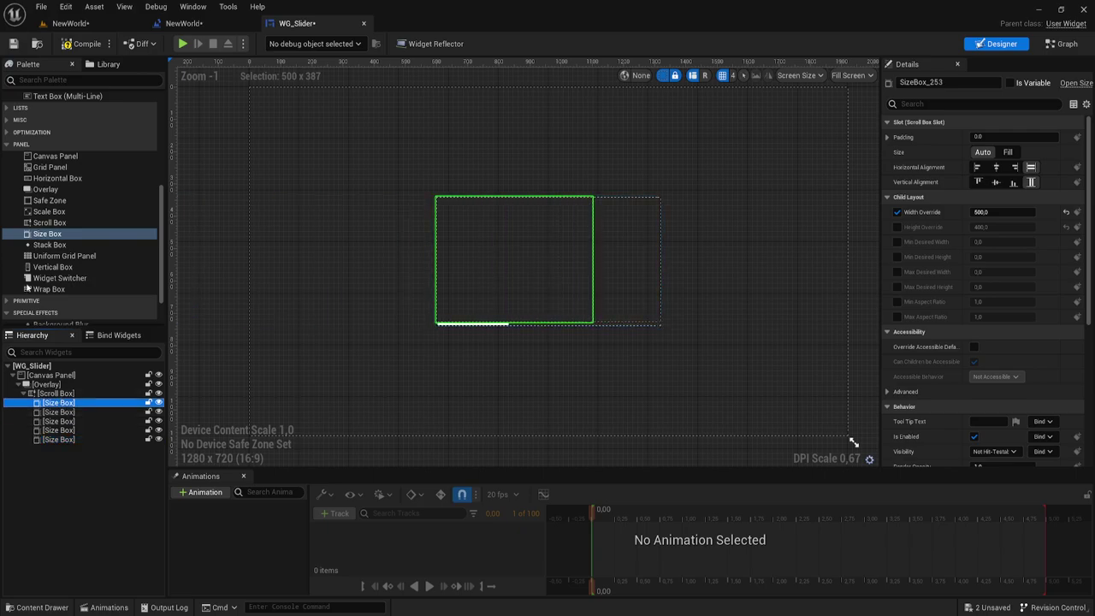
# Drag a Button from the Palette into each Size Box in the Hierarchy.
pyautogui.scroll(5, 60, 126)
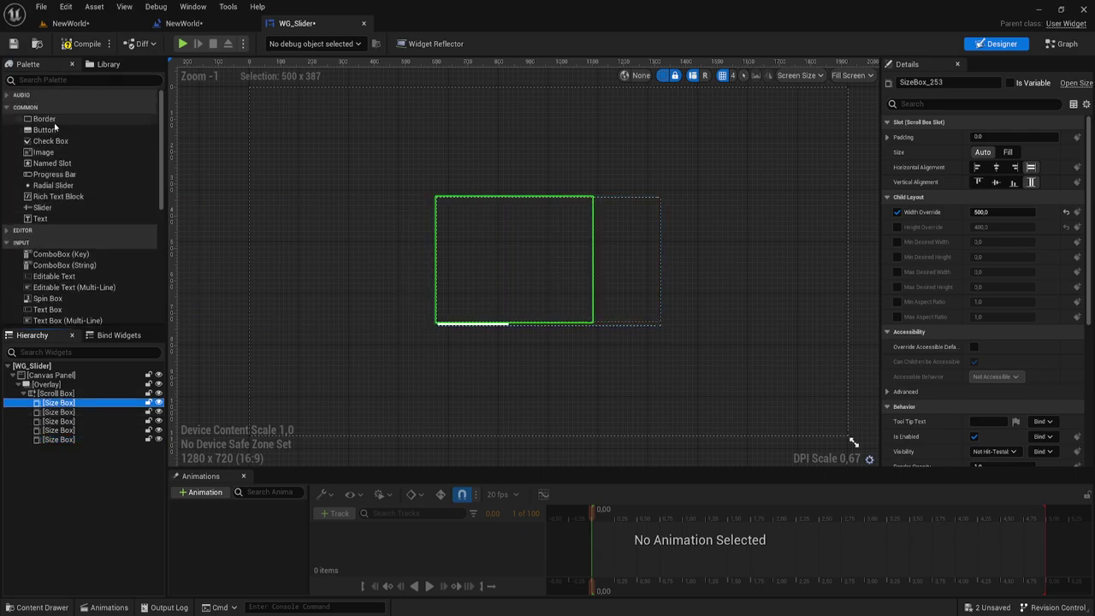
pyautogui.moveTo(47, 130); pyautogui.dragTo(61, 408)
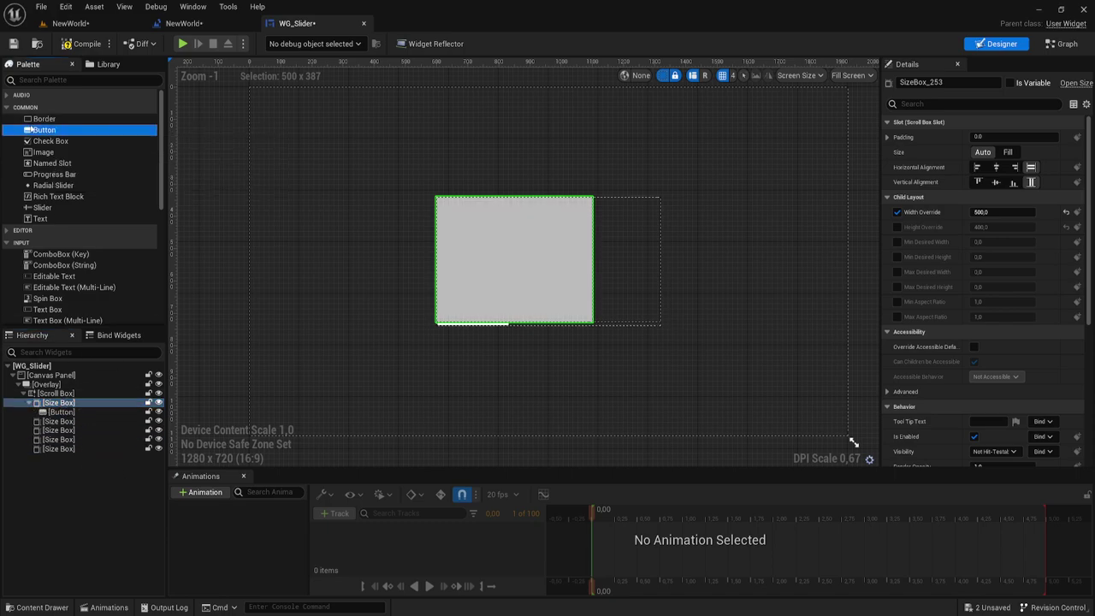
pyautogui.moveTo(45, 133); pyautogui.dragTo(58, 421)
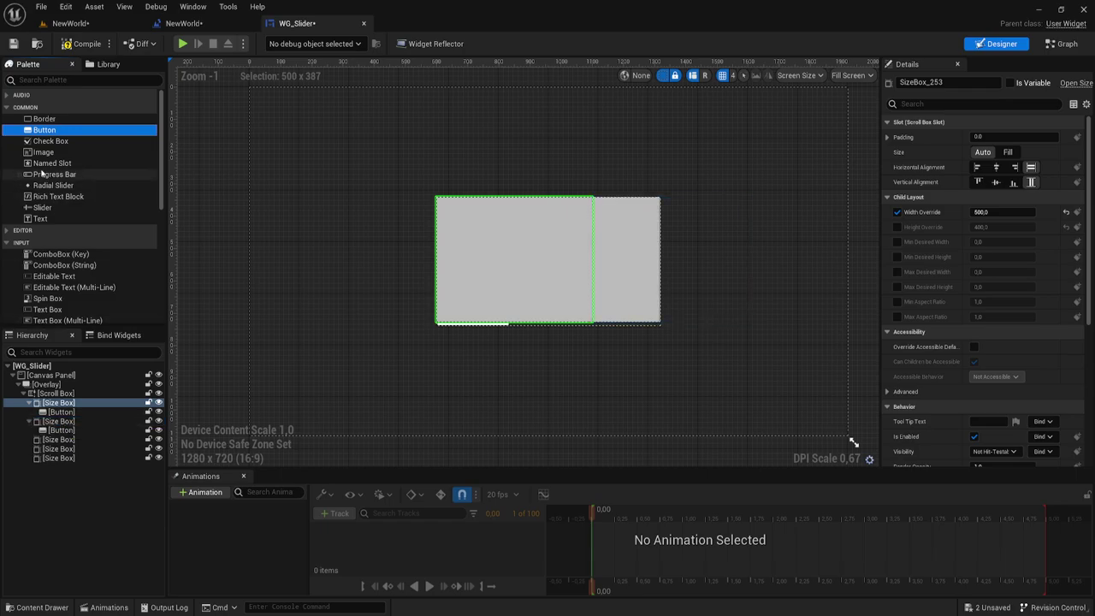
pyautogui.moveTo(49, 131); pyautogui.dragTo(67, 458)
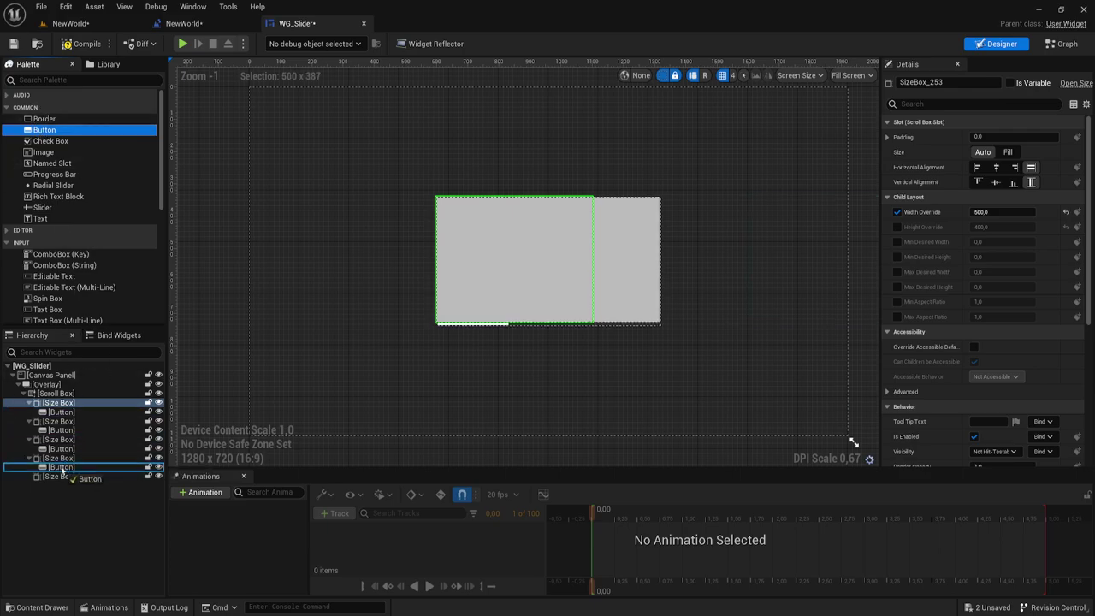
pyautogui.moveTo(72, 296); pyautogui.dragTo(74, 476)
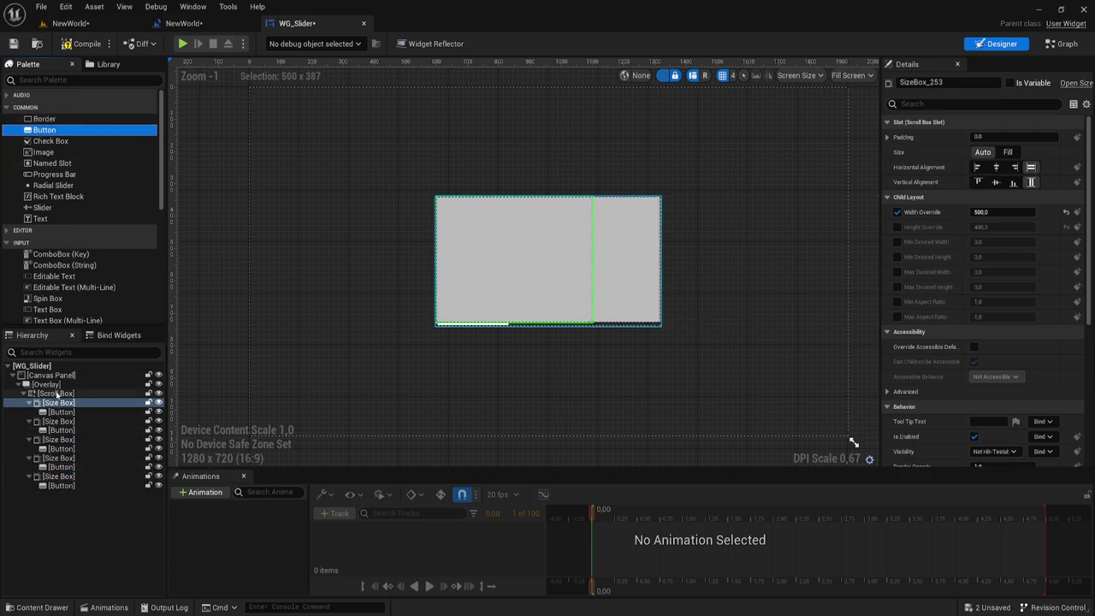
pyautogui.click(60, 412)
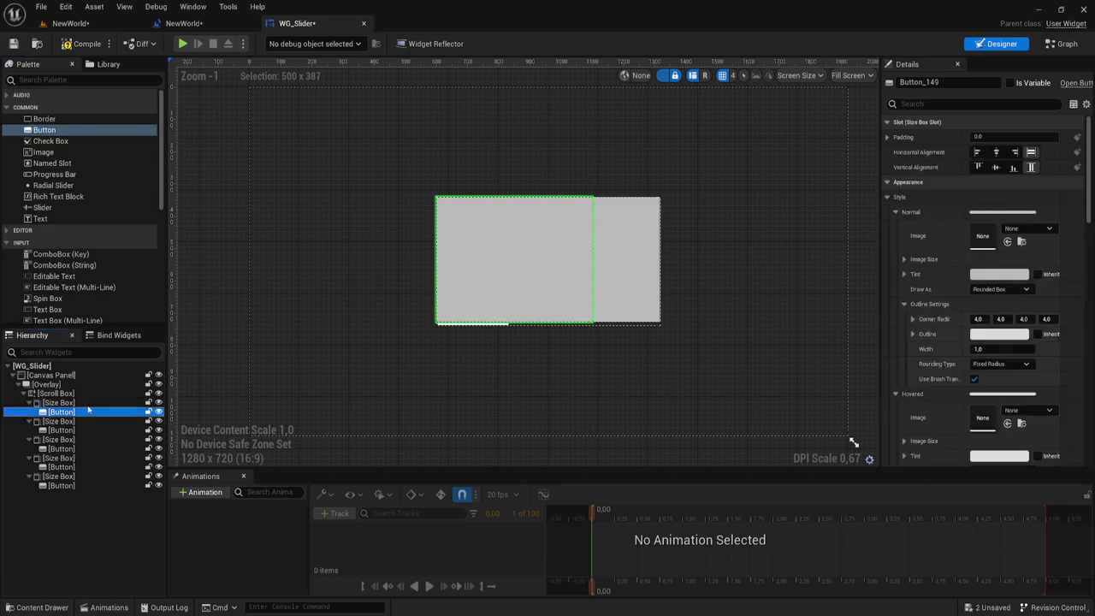
# Assign the 1fon texture from WidgetPic to the first Button's Normal and Hovered images.
pyautogui.click(1047, 230)
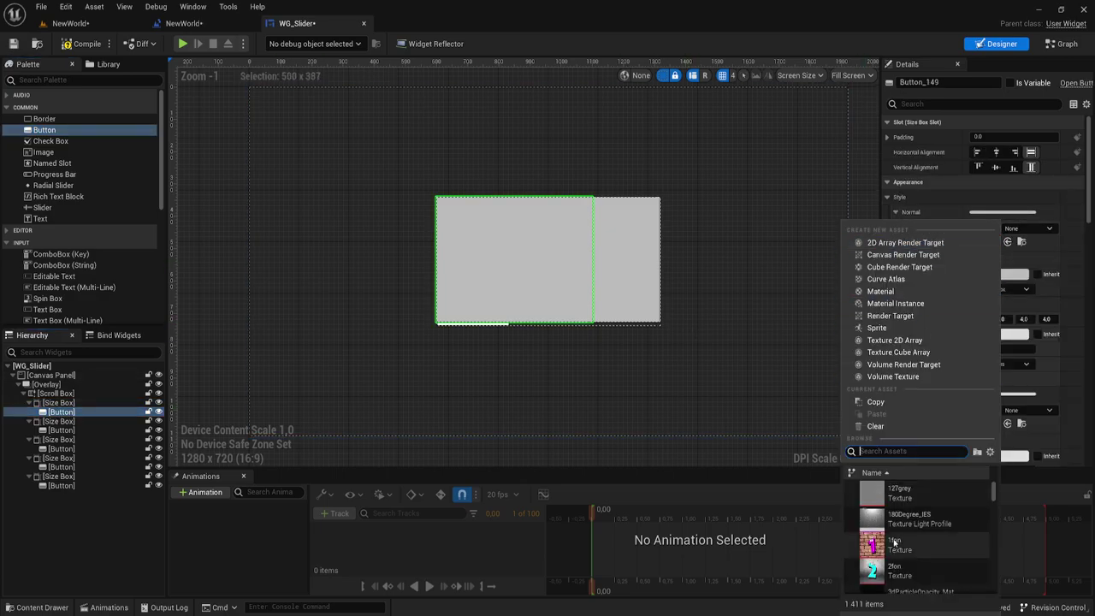
pyautogui.scroll(-1, 894, 541)
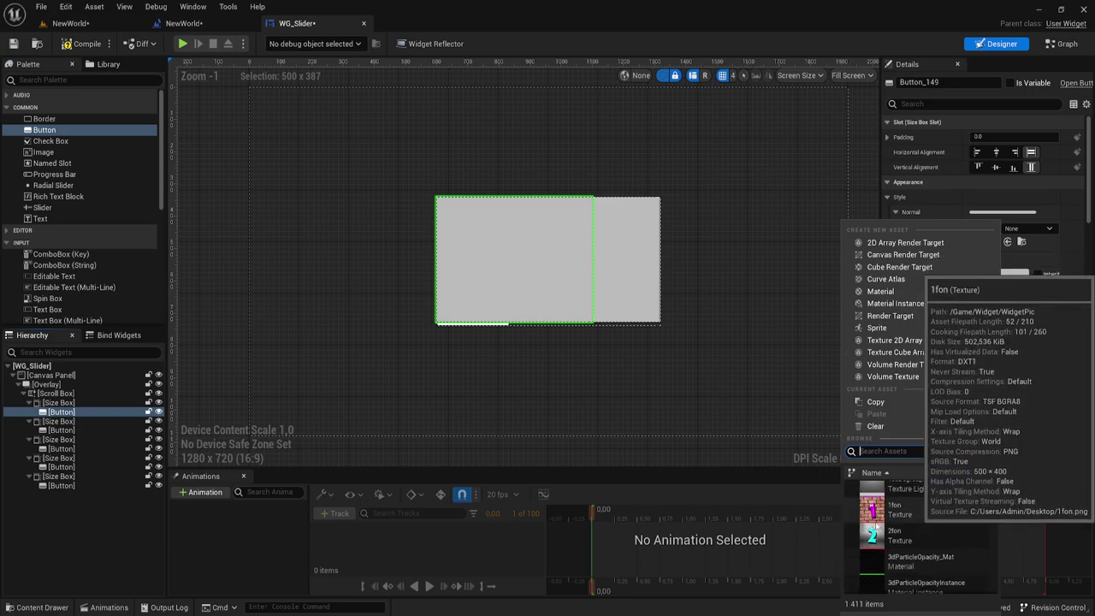
pyautogui.click(117, 22)
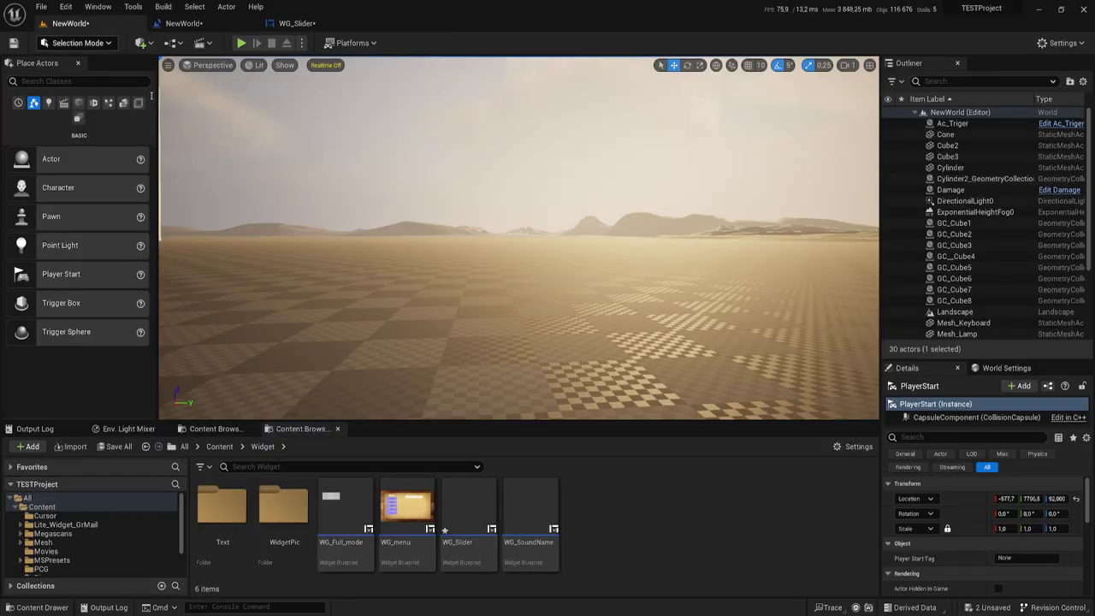
pyautogui.doubleClick(283, 509)
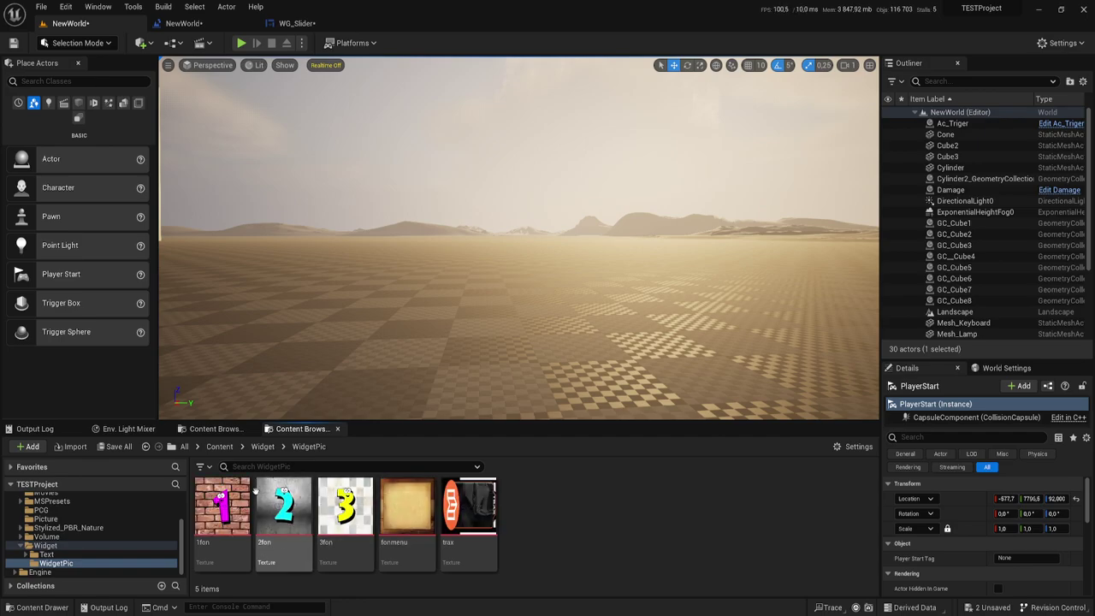
pyautogui.click(235, 532)
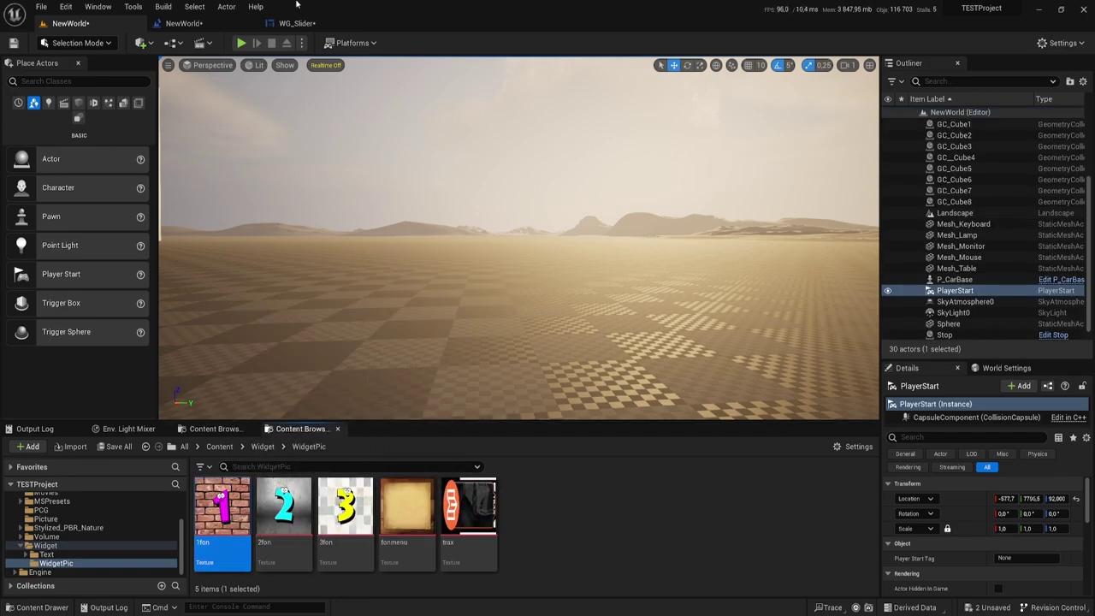
pyautogui.click(311, 24)
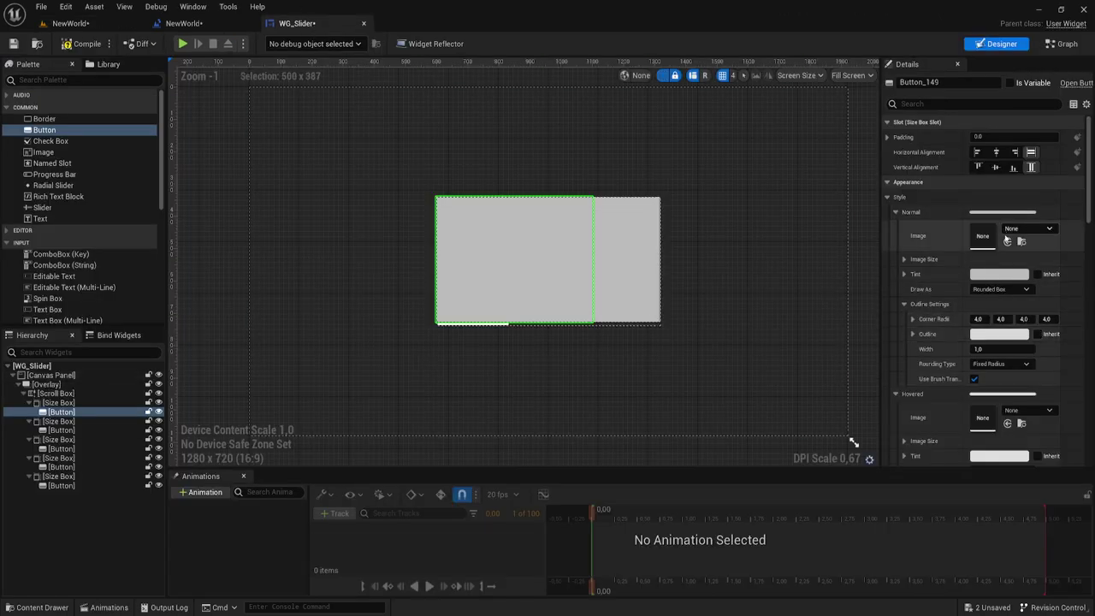
pyautogui.click(1007, 241)
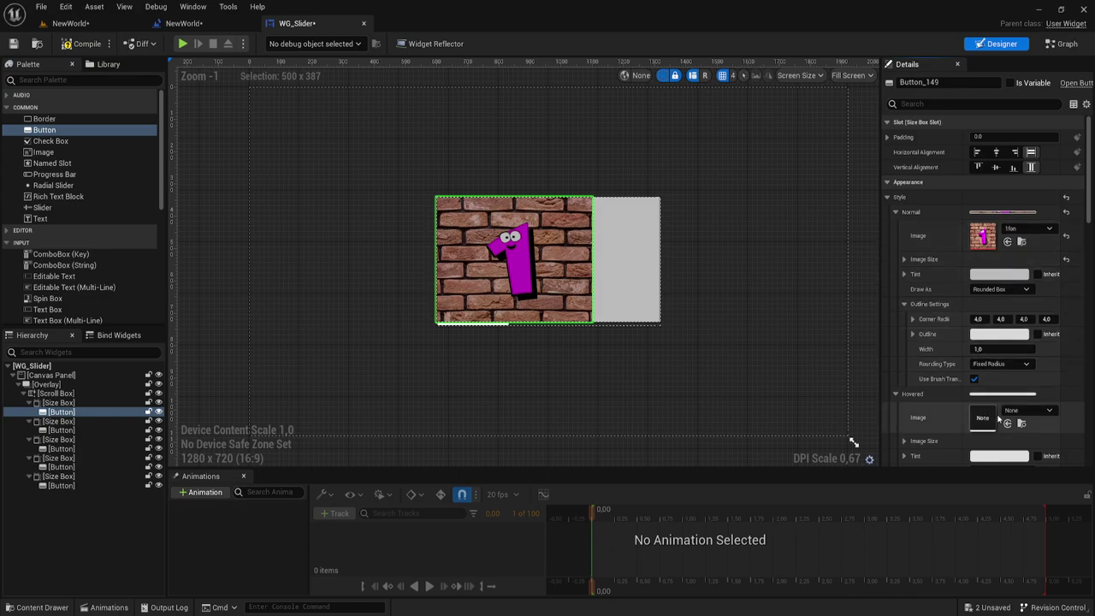
pyautogui.click(1007, 424)
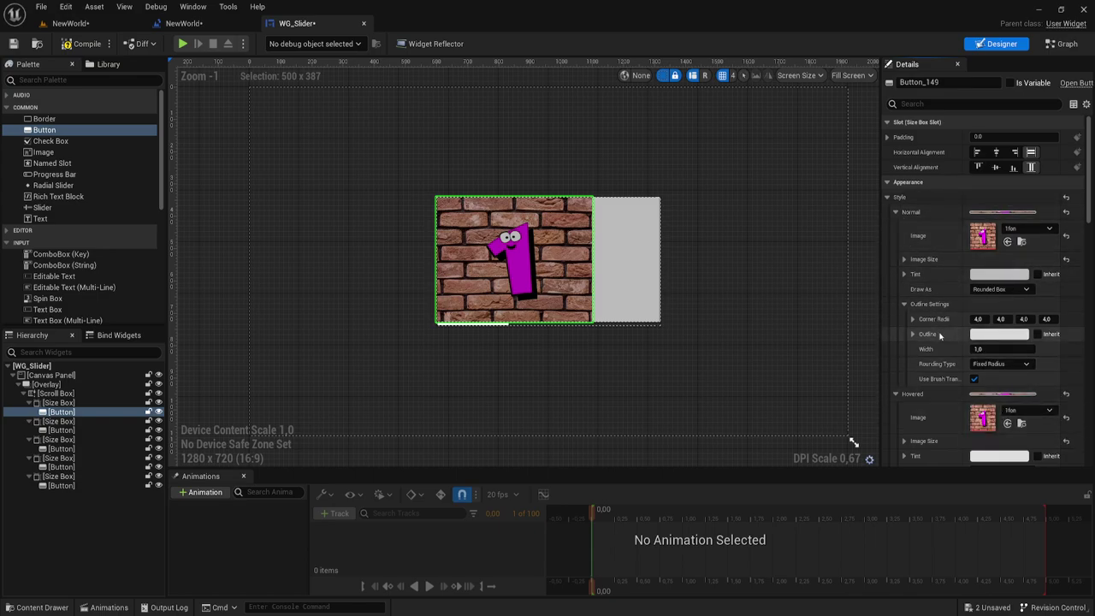
# Replace the first Button's Normal and Hovered images with the 3fon texture.
pyautogui.scroll(-1, 939, 339)
pyautogui.scroll(-2, 939, 339)
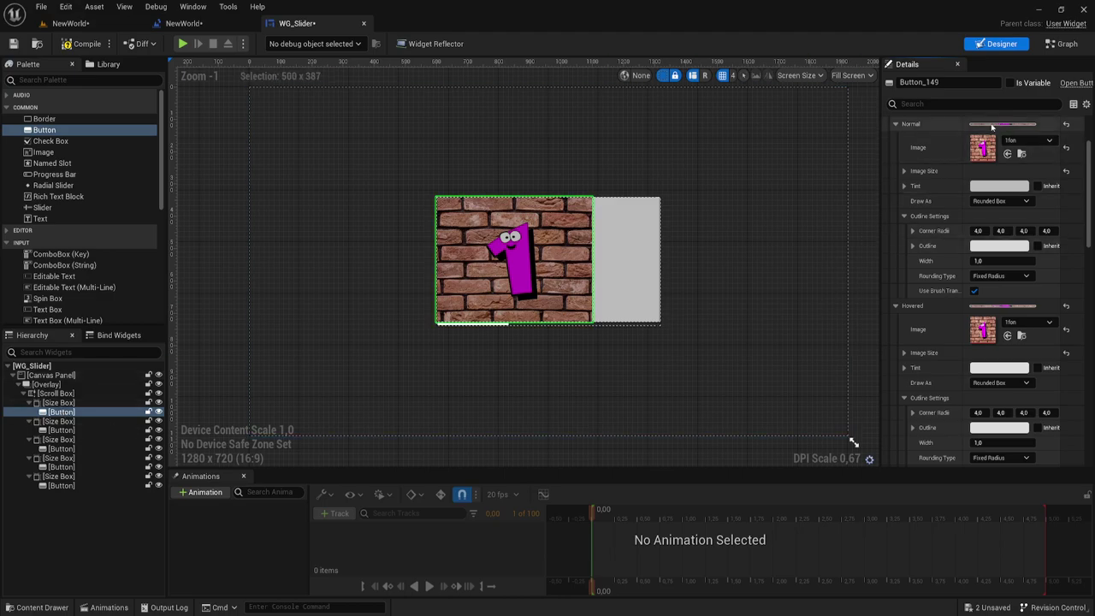
pyautogui.click(85, 24)
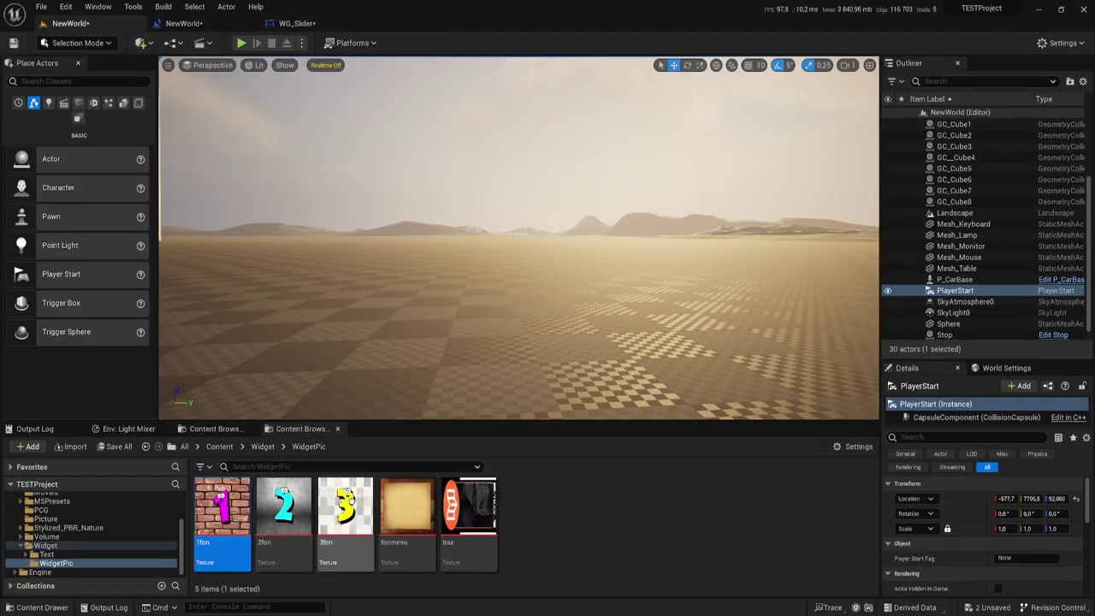
pyautogui.click(295, 23)
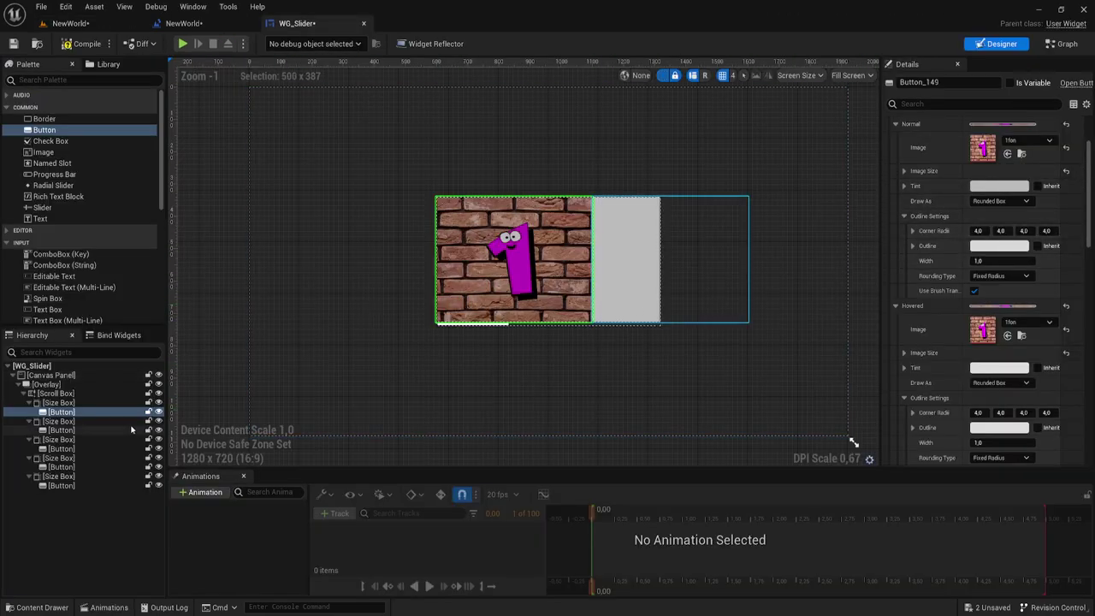
pyautogui.click(1007, 153)
pyautogui.click(1007, 335)
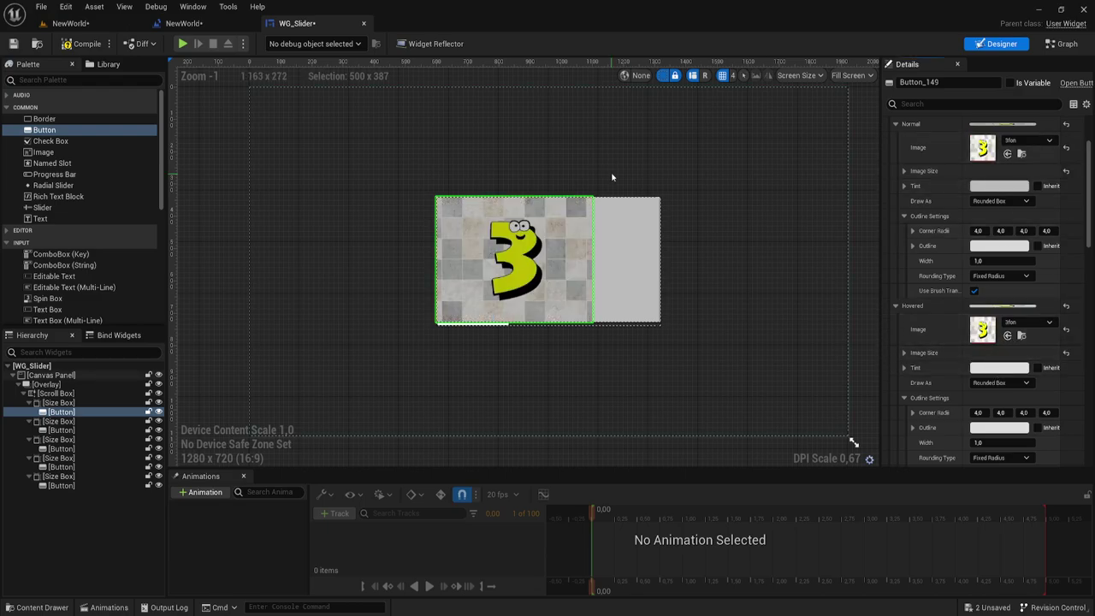
pyautogui.click(61, 429)
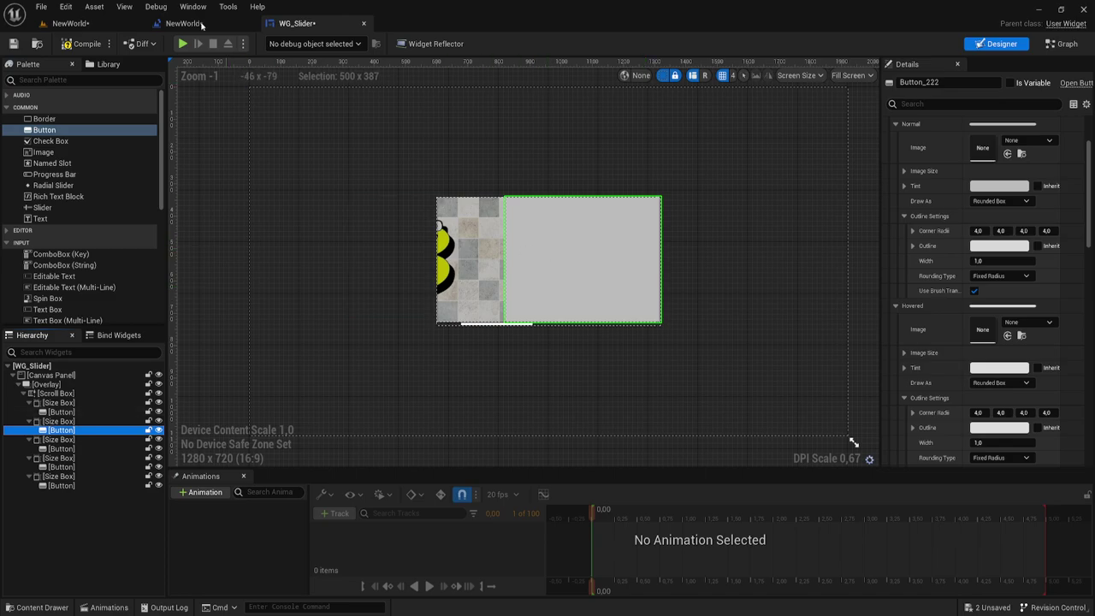
# Give the second Button the 1fon texture for Normal and Hovered images.
pyautogui.click(190, 23)
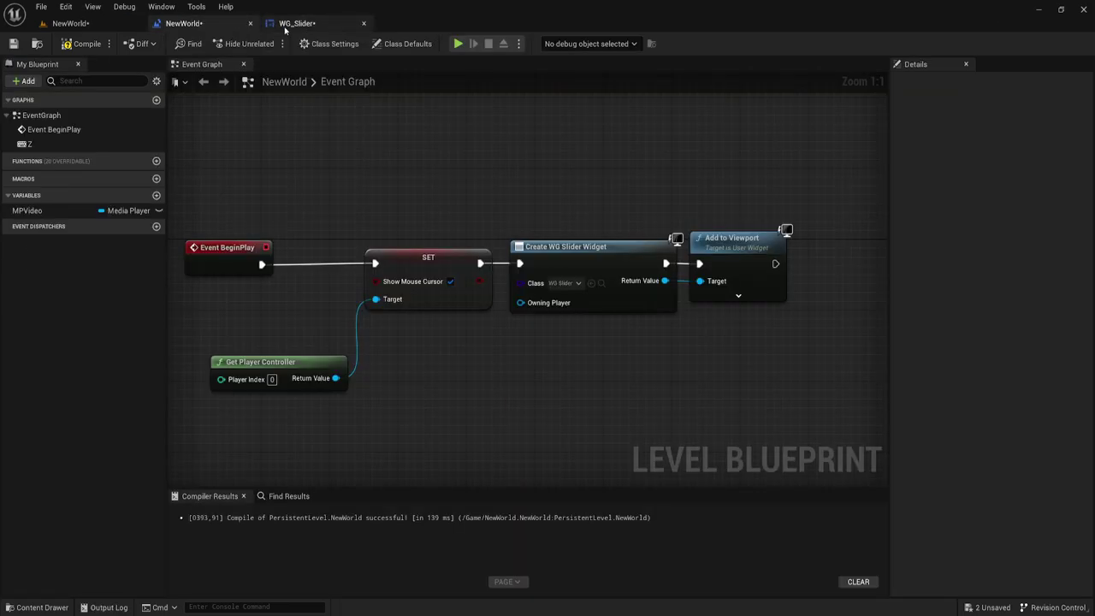
pyautogui.click(251, 23)
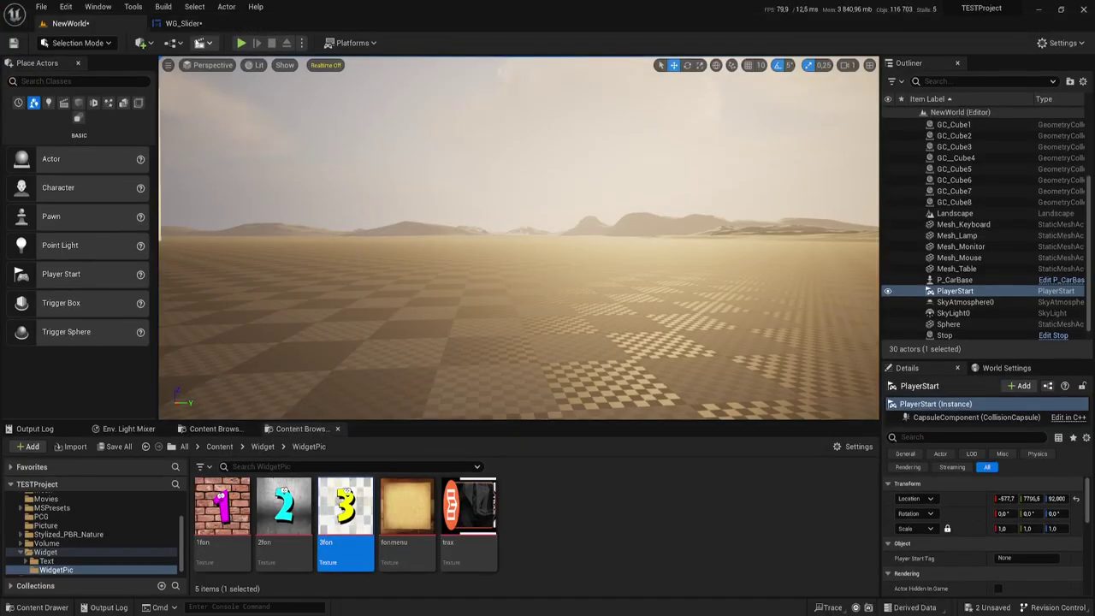
pyautogui.click(205, 23)
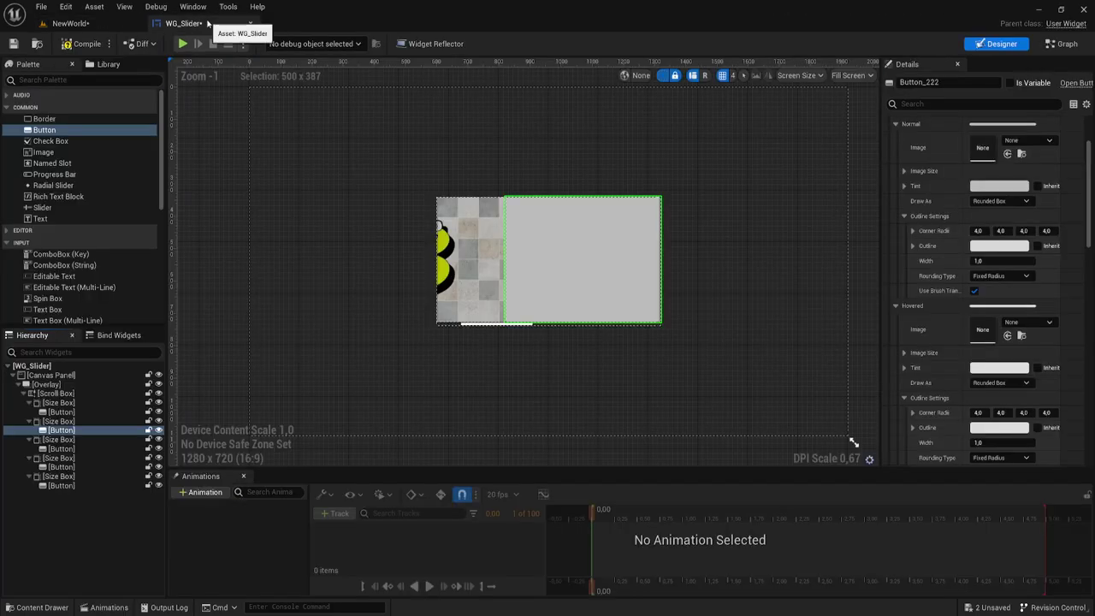
pyautogui.click(57, 23)
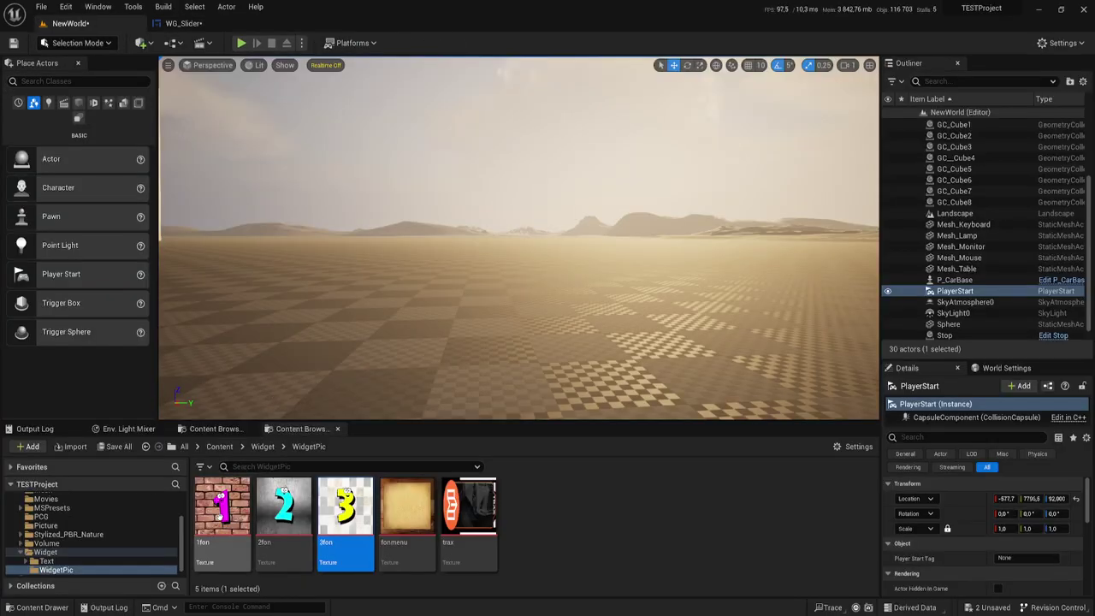
pyautogui.click(188, 23)
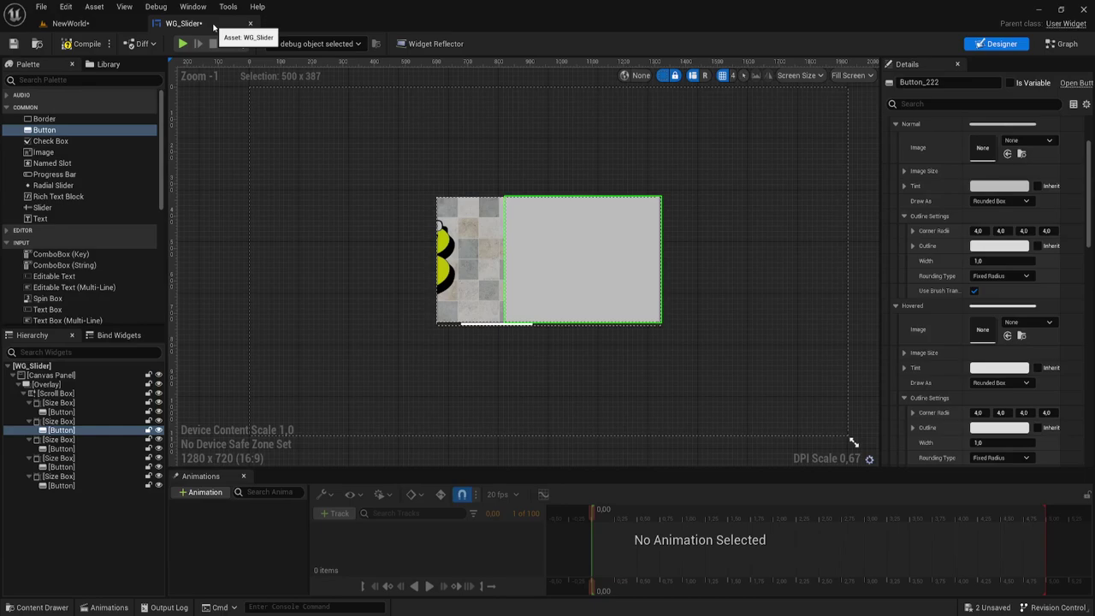
pyautogui.click(1008, 154)
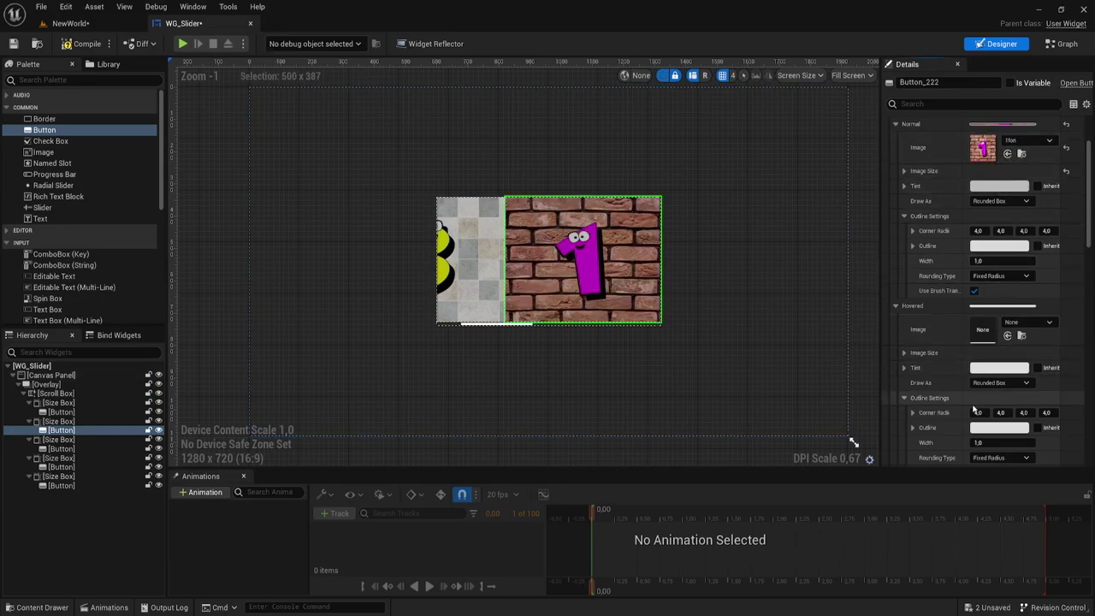
pyautogui.click(1008, 336)
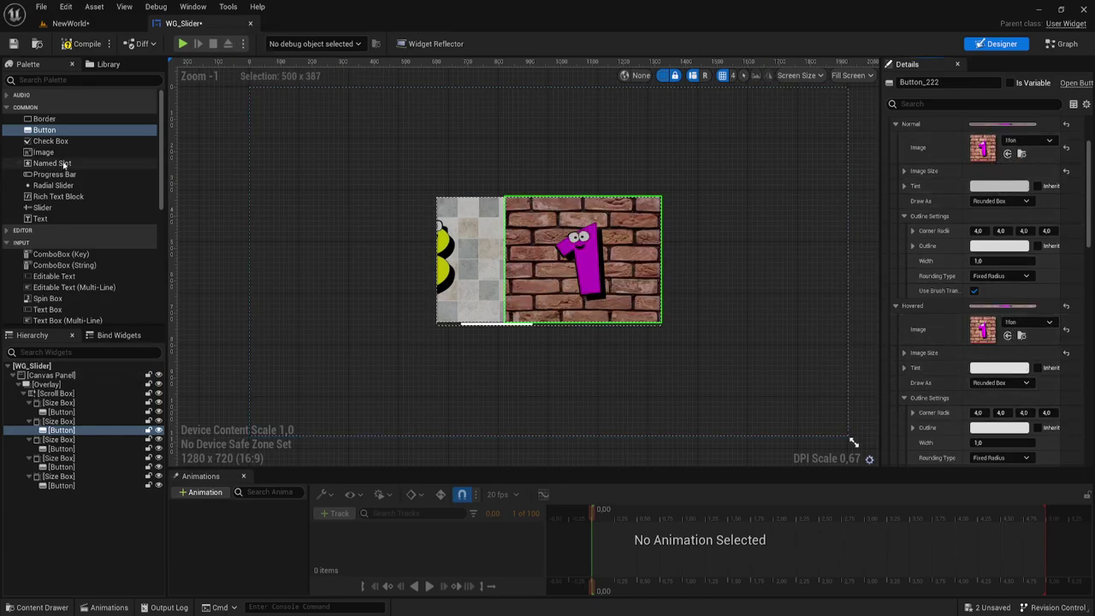
# Give the third Button the 2fon texture for Normal and Hovered images.
pyautogui.click(64, 448)
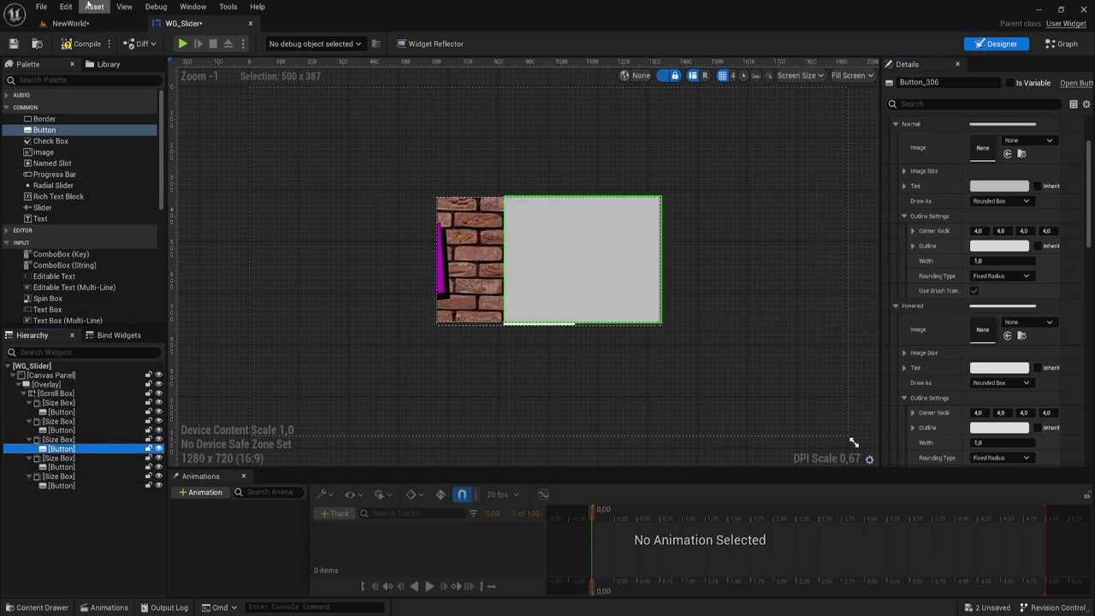
pyautogui.click(71, 23)
pyautogui.click(284, 511)
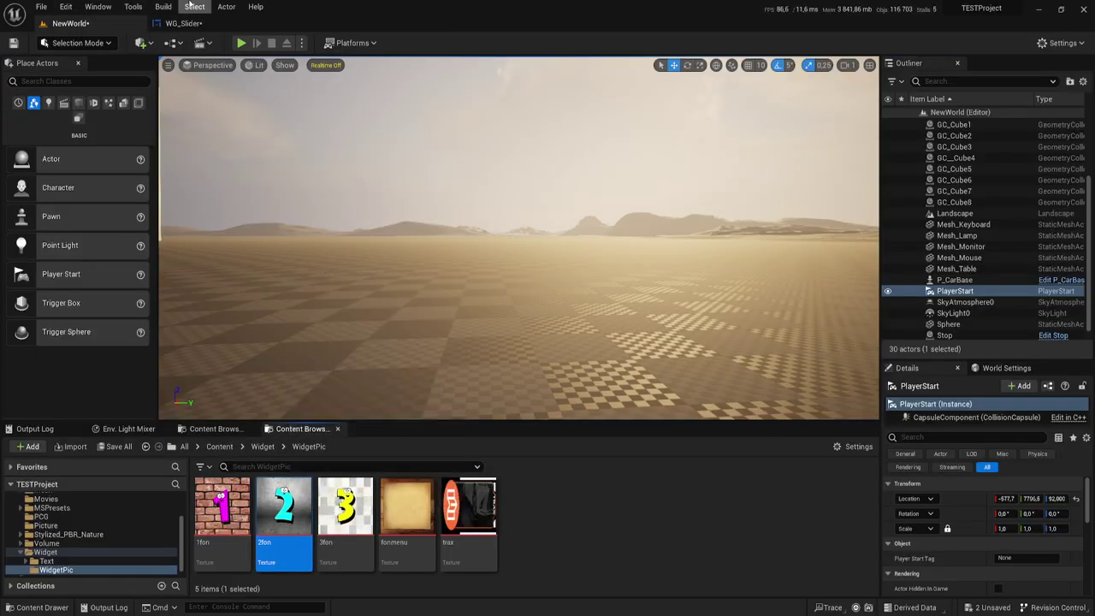
pyautogui.click(184, 24)
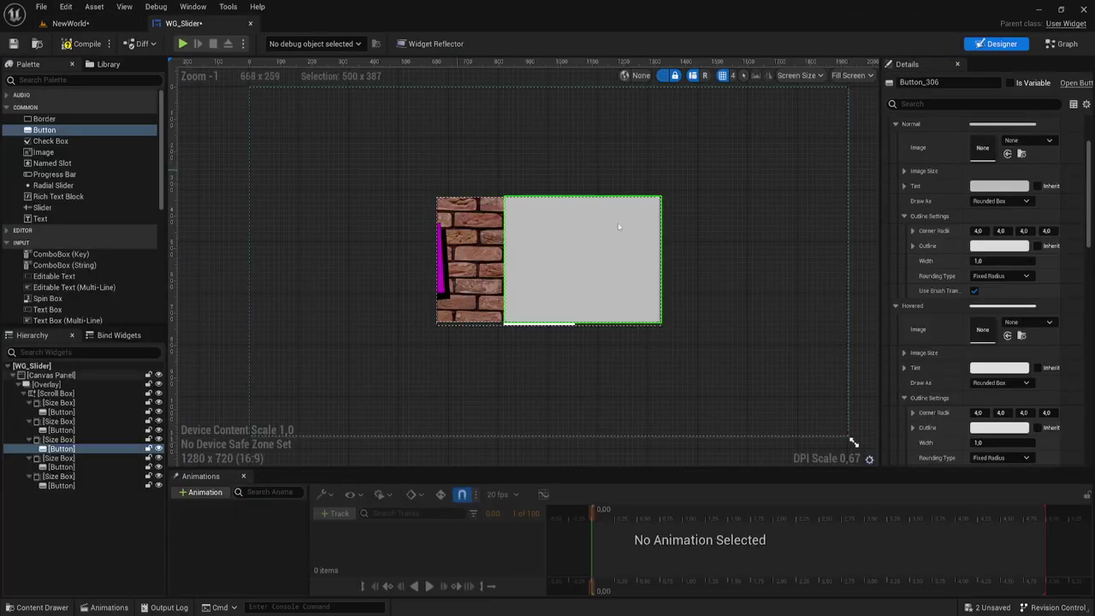
pyautogui.click(1008, 154)
pyautogui.click(1008, 335)
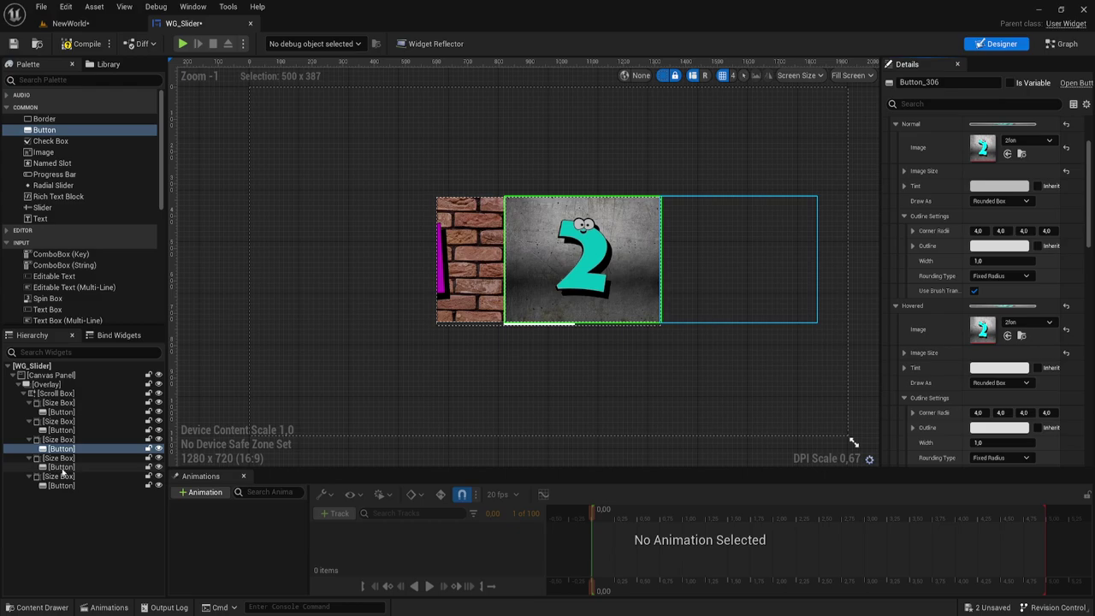
# Give the fourth Button the 3fon texture for Normal and Hovered images.
pyautogui.click(61, 467)
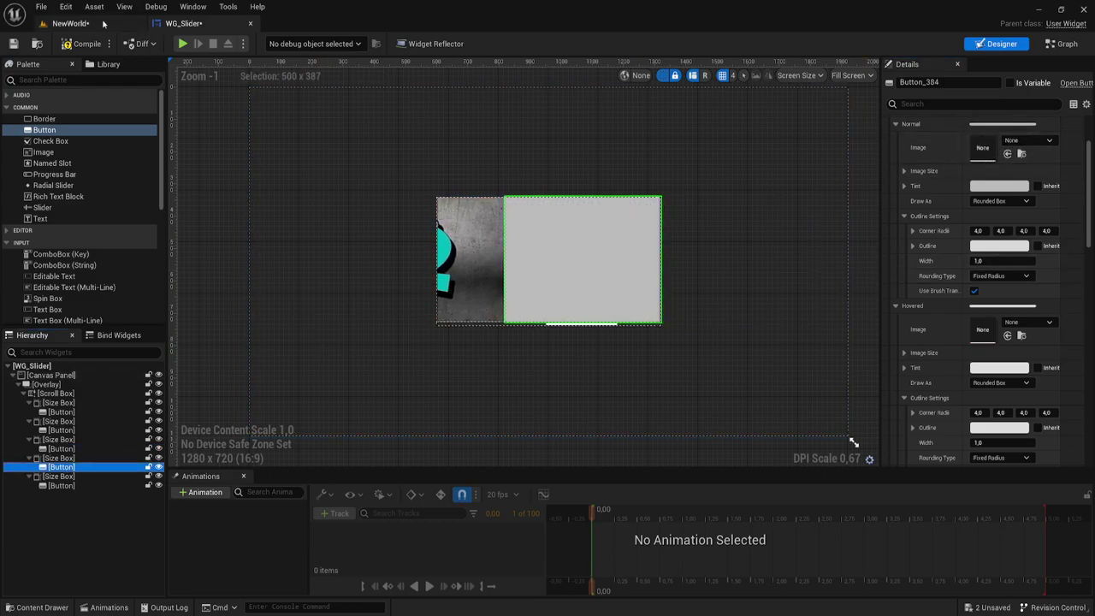
pyautogui.click(64, 23)
pyautogui.click(344, 497)
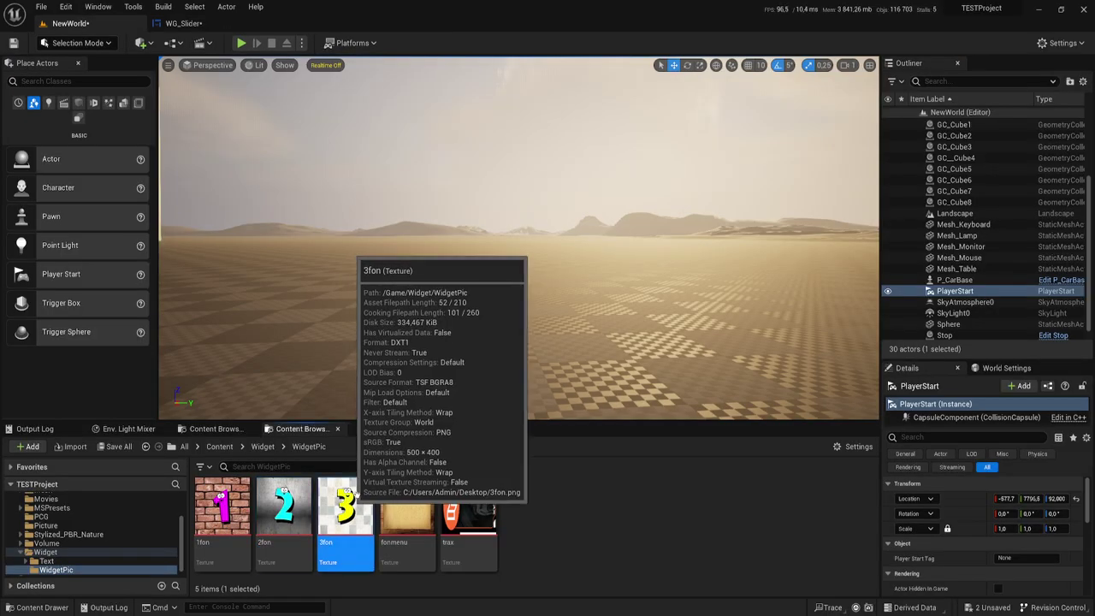
pyautogui.click(214, 23)
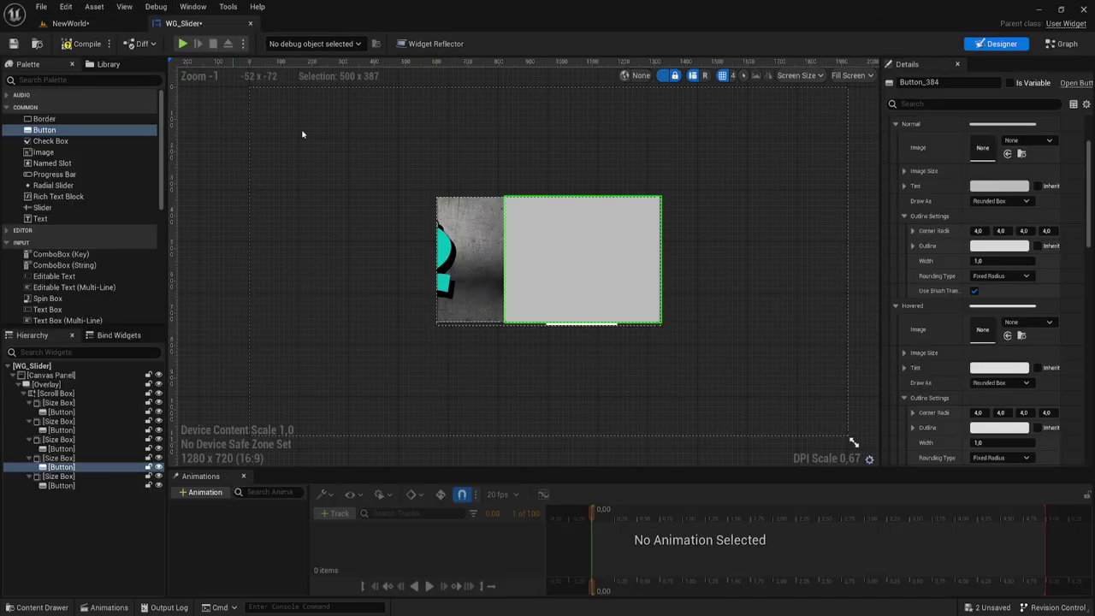
pyautogui.click(1006, 154)
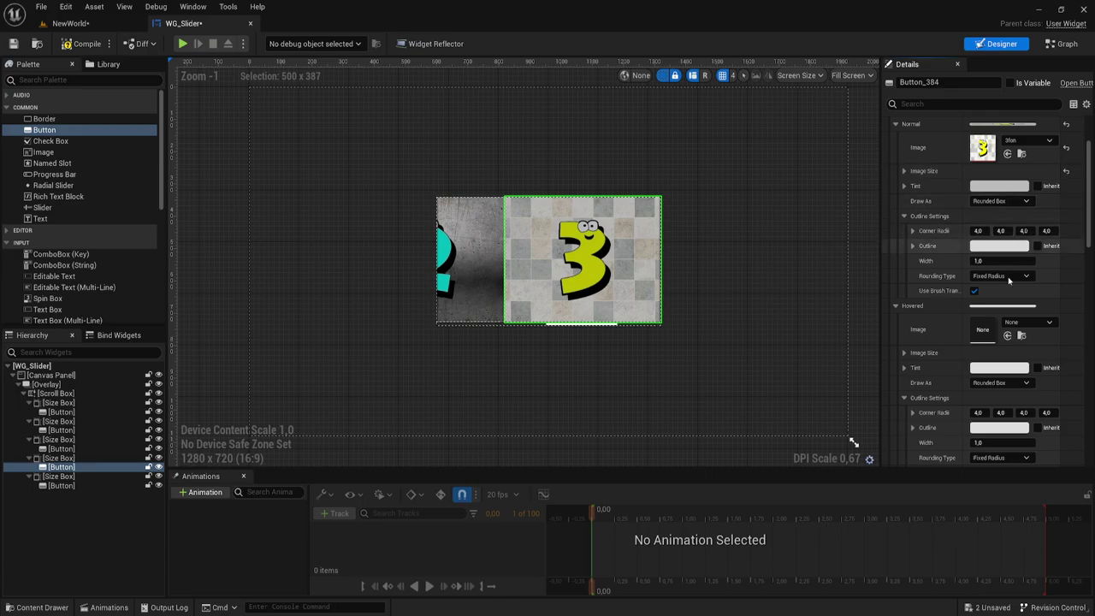
pyautogui.click(1007, 335)
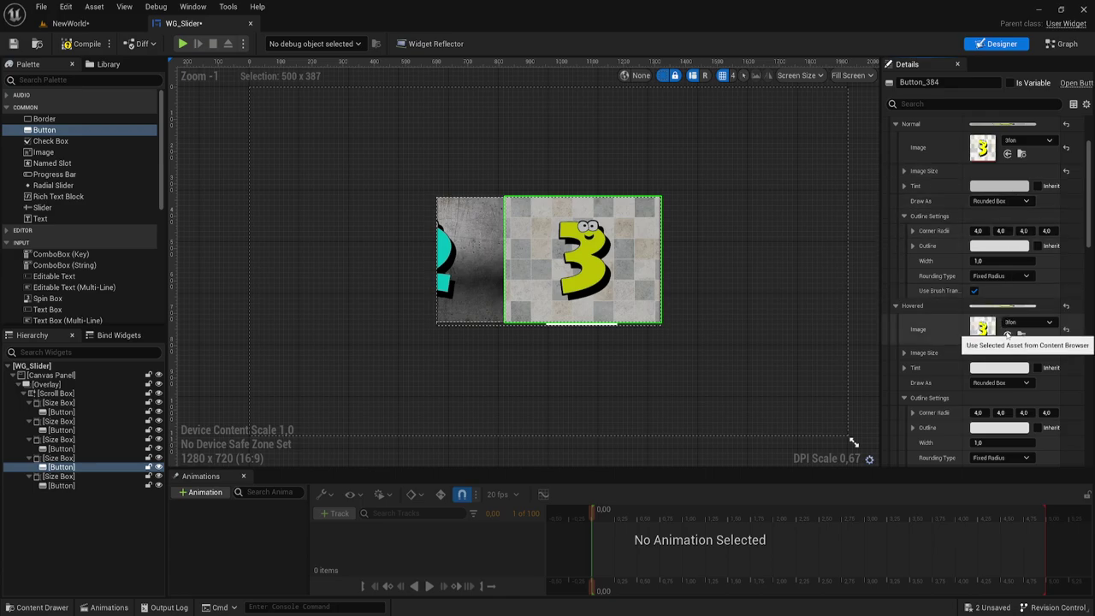
# Give the fifth Button the 1fon texture for Normal and Hovered images.
pyautogui.click(64, 485)
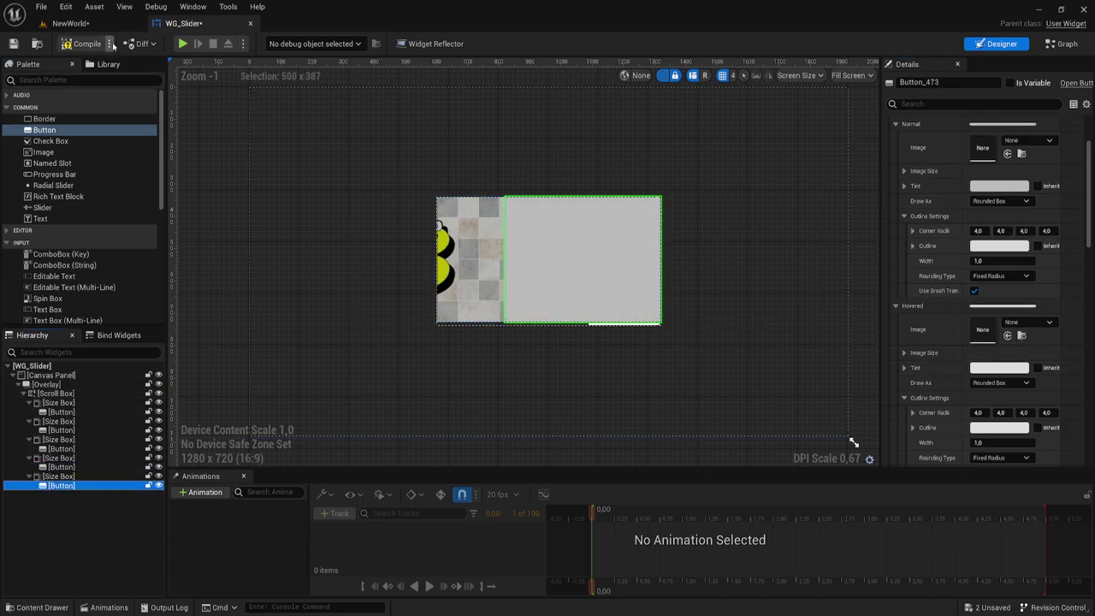
pyautogui.click(70, 23)
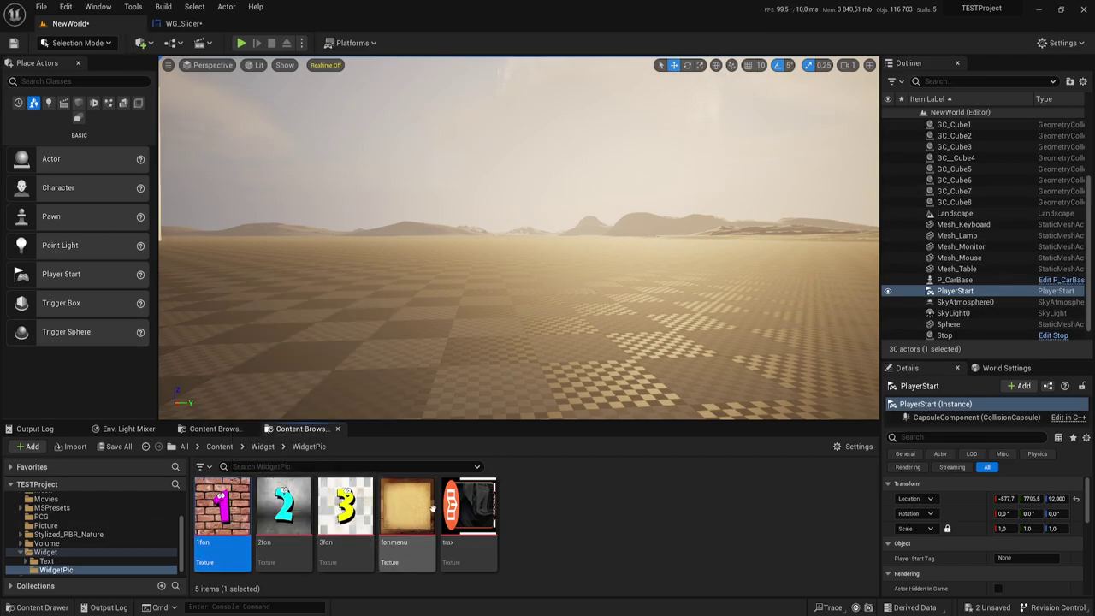
pyautogui.click(190, 23)
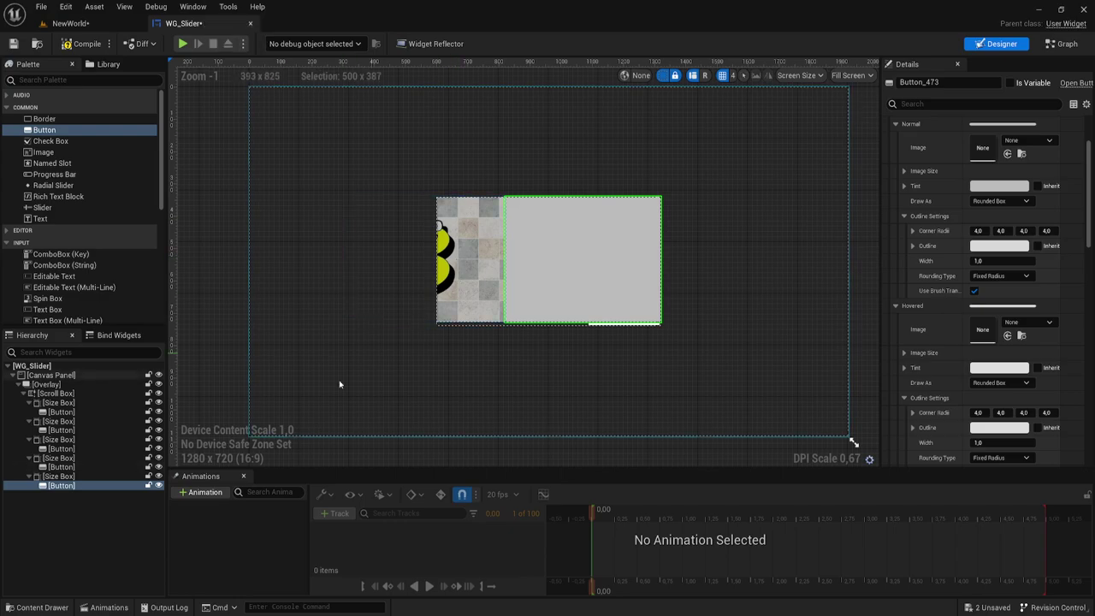
pyautogui.click(1007, 153)
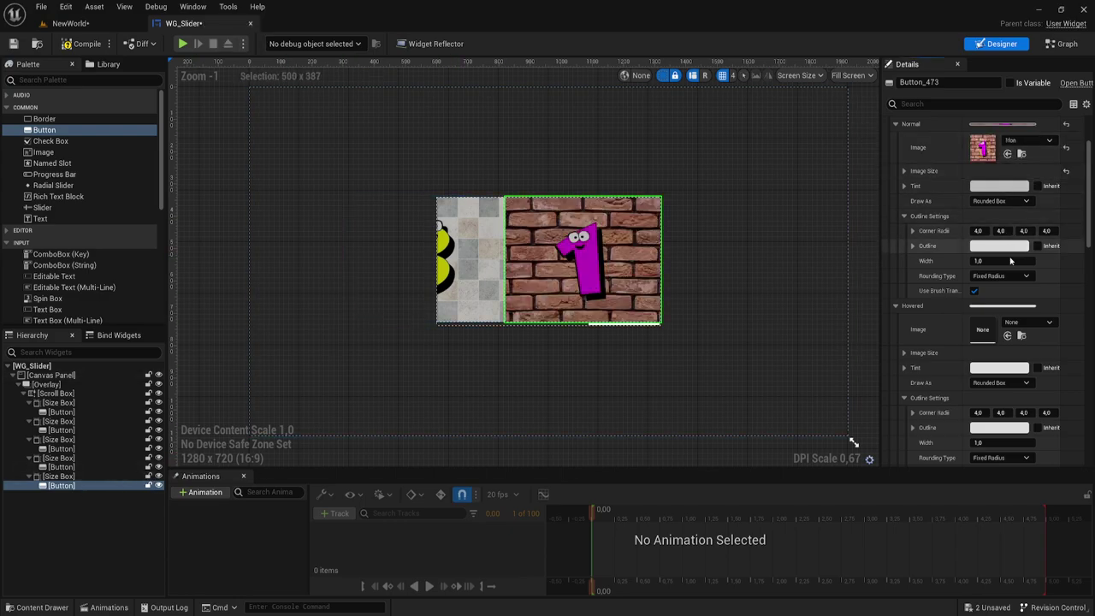
pyautogui.click(1007, 335)
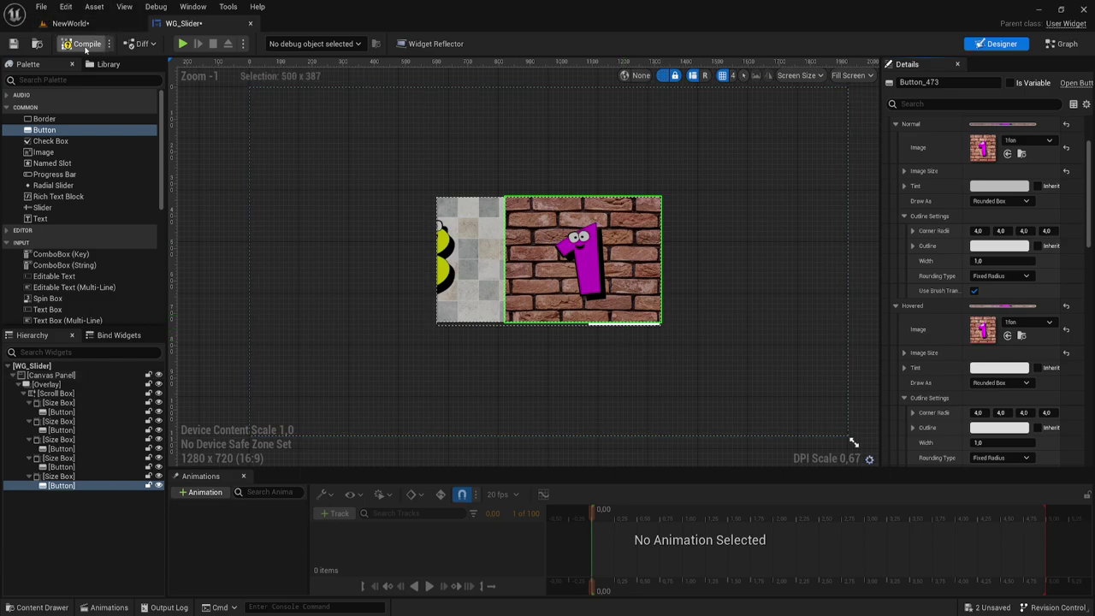
# Play the NewWorld level to test the slider, then stop and return to WG_Slider.
pyautogui.click(79, 27)
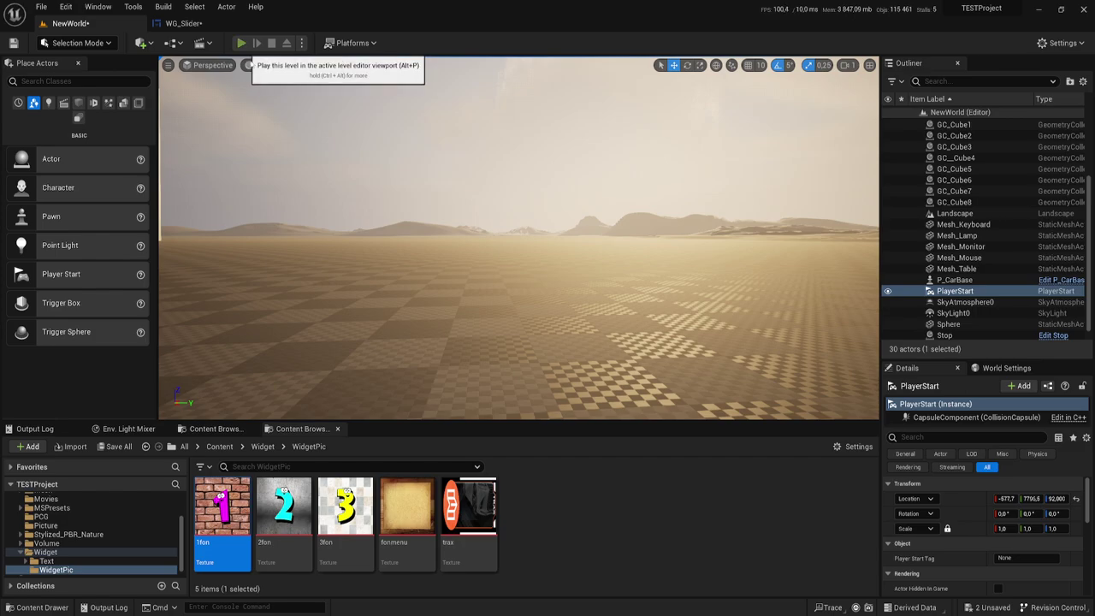
pyautogui.click(244, 43)
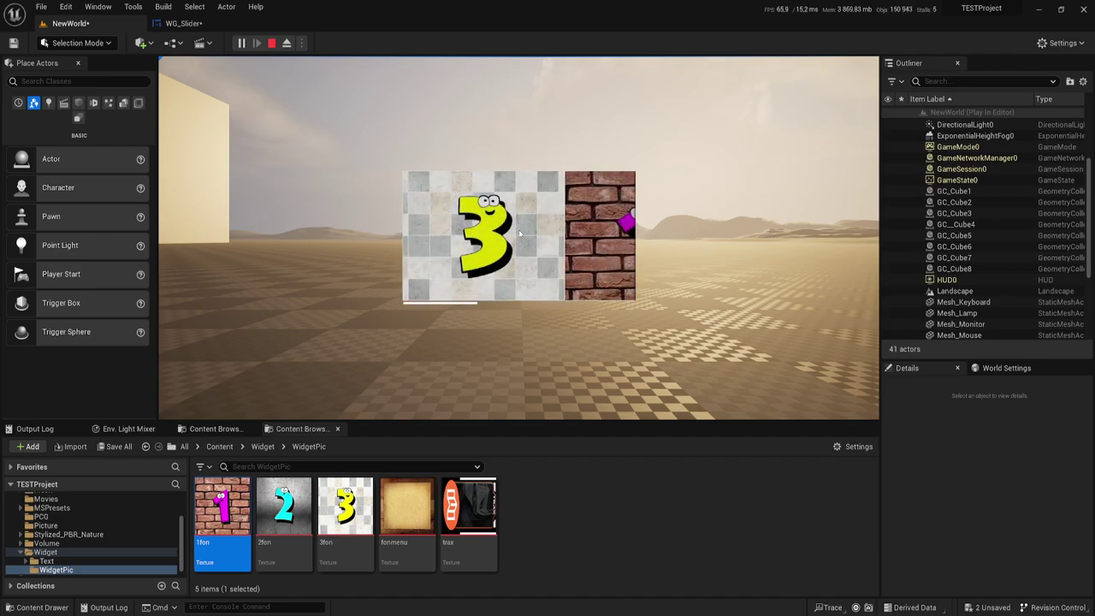
pyautogui.click(272, 44)
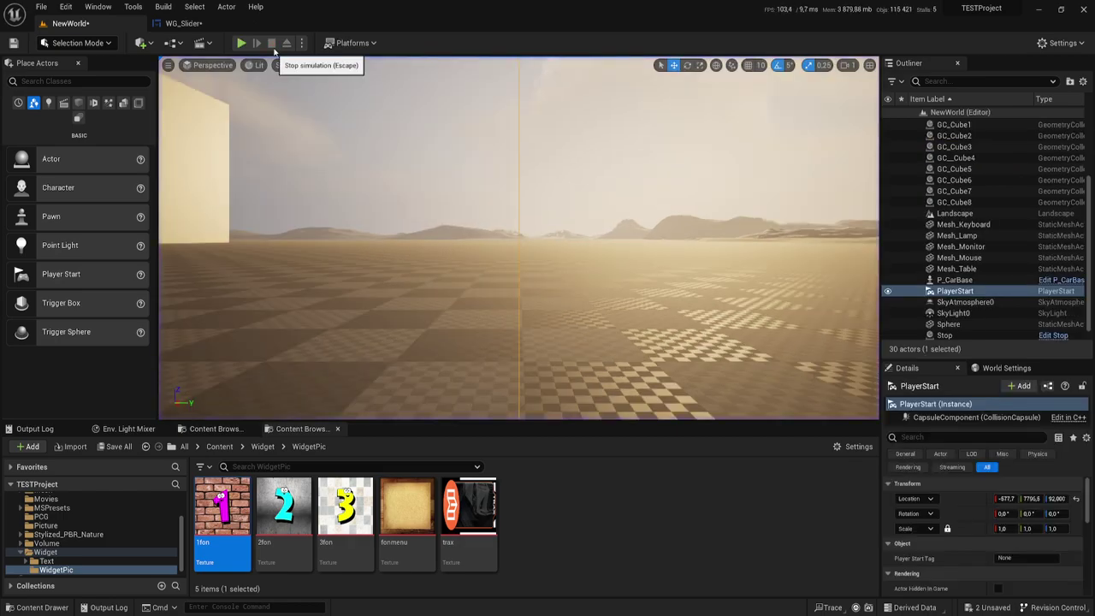
pyautogui.click(184, 23)
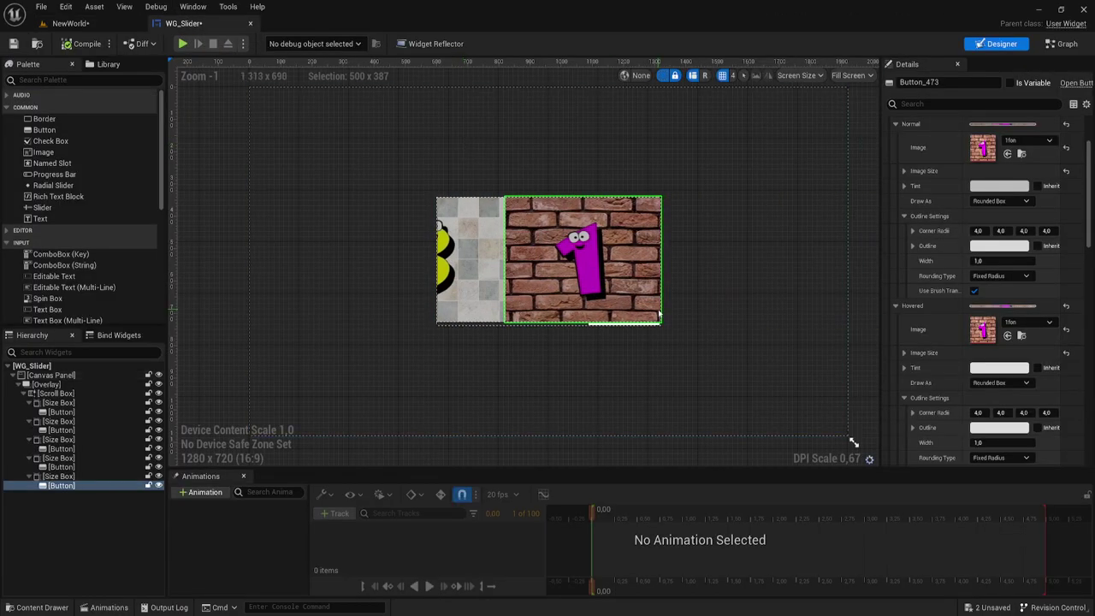
# Set the Overlay's Slot Size X to 1000, making it 1000 by 400.
pyautogui.click(51, 385)
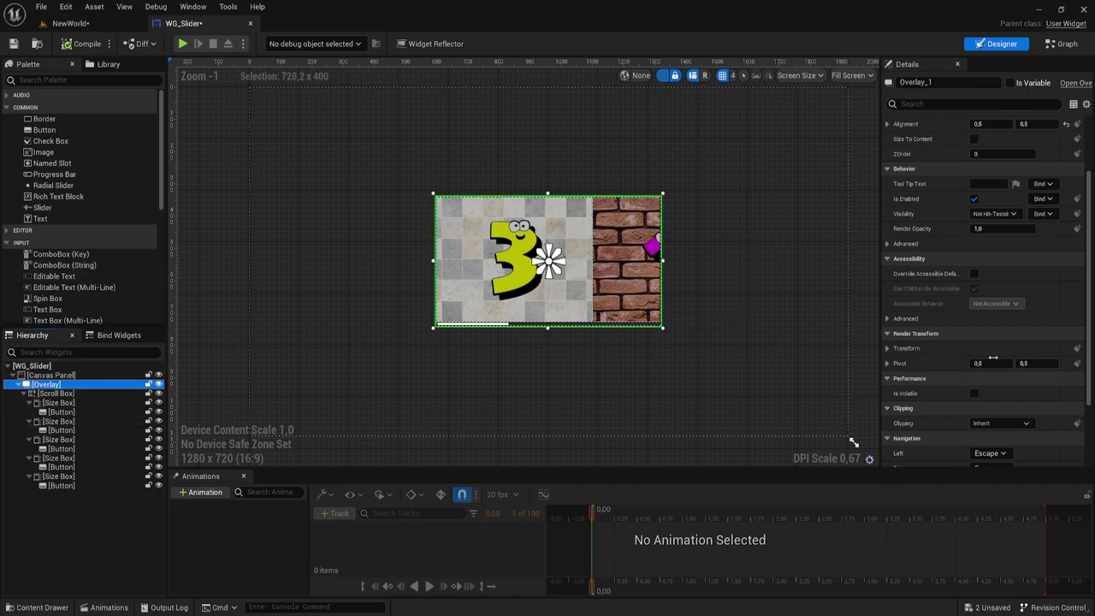
pyautogui.scroll(3, 991, 294)
pyautogui.click(989, 182)
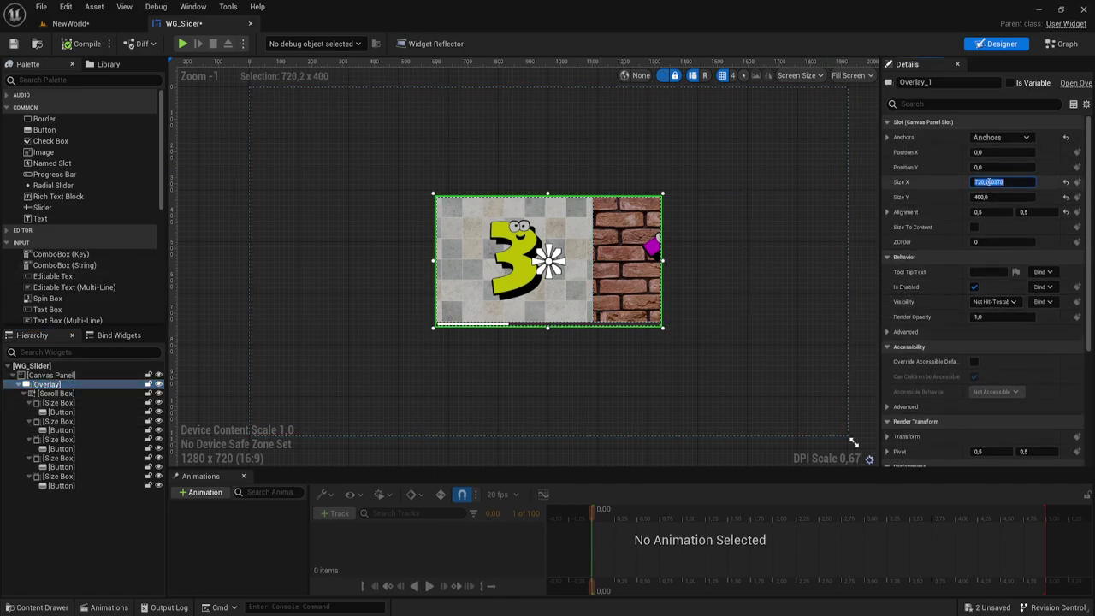
pyautogui.write('1000')
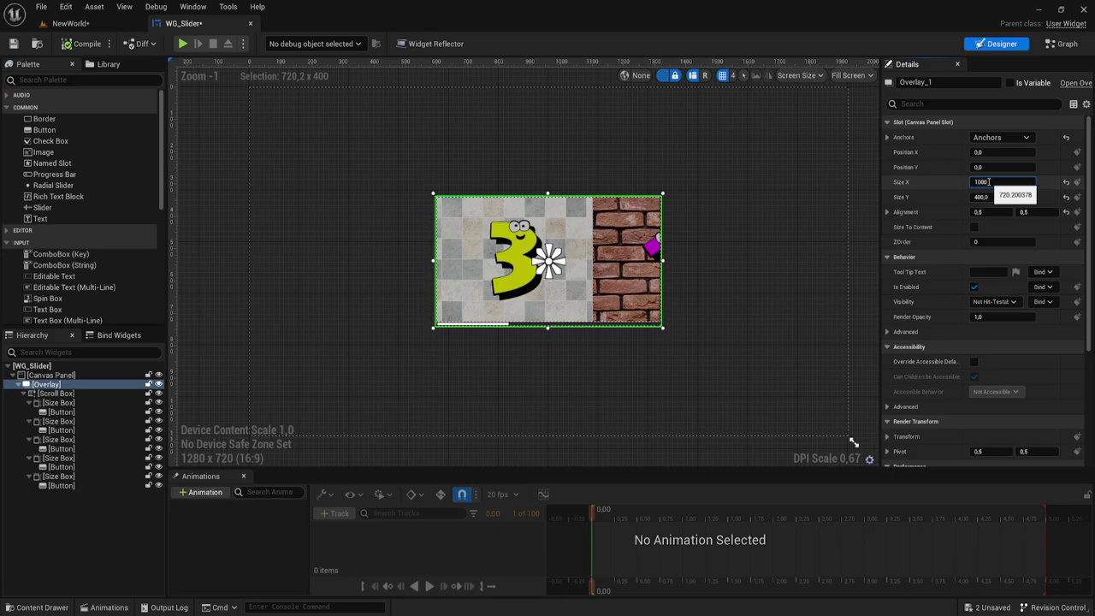
pyautogui.press('Return')
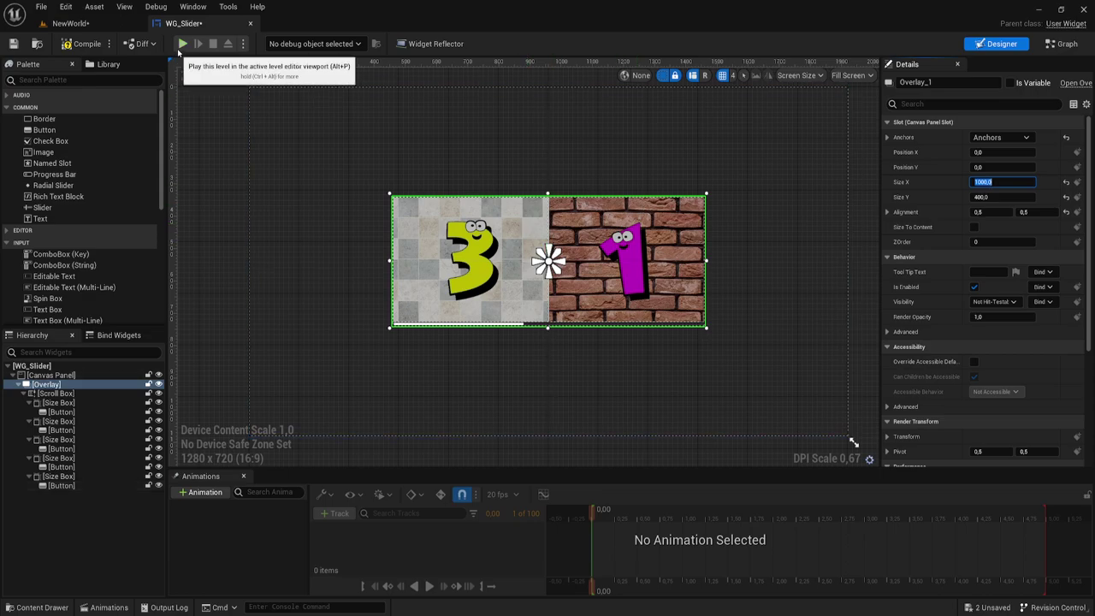
pyautogui.click(63, 395)
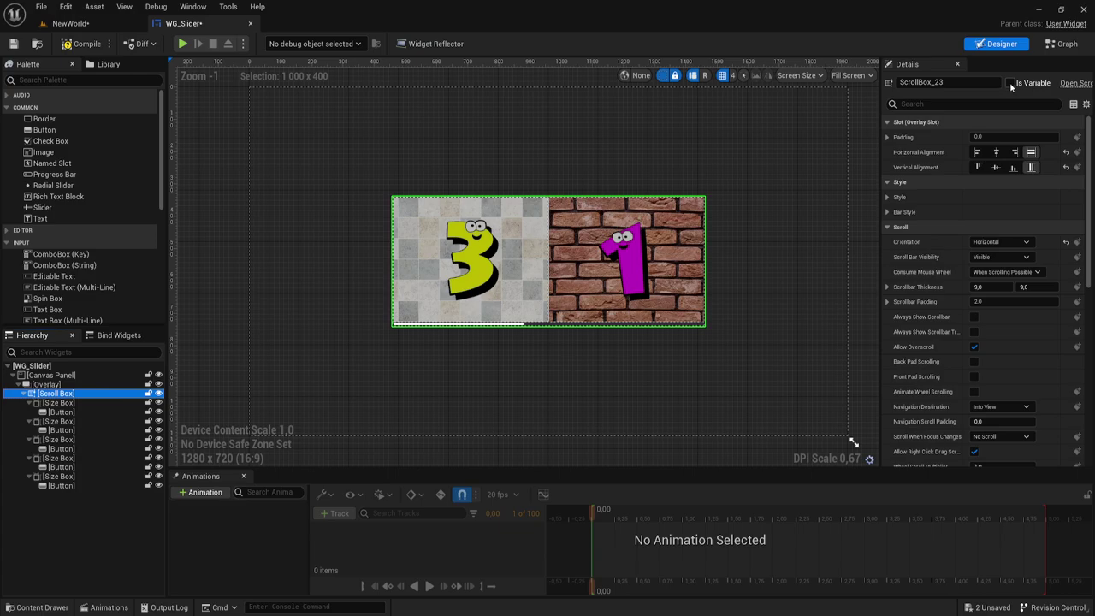
# Mark the Scroll Box as a variable and arrange Event Construct below Event Tick in the Event Graph.
pyautogui.click(1011, 83)
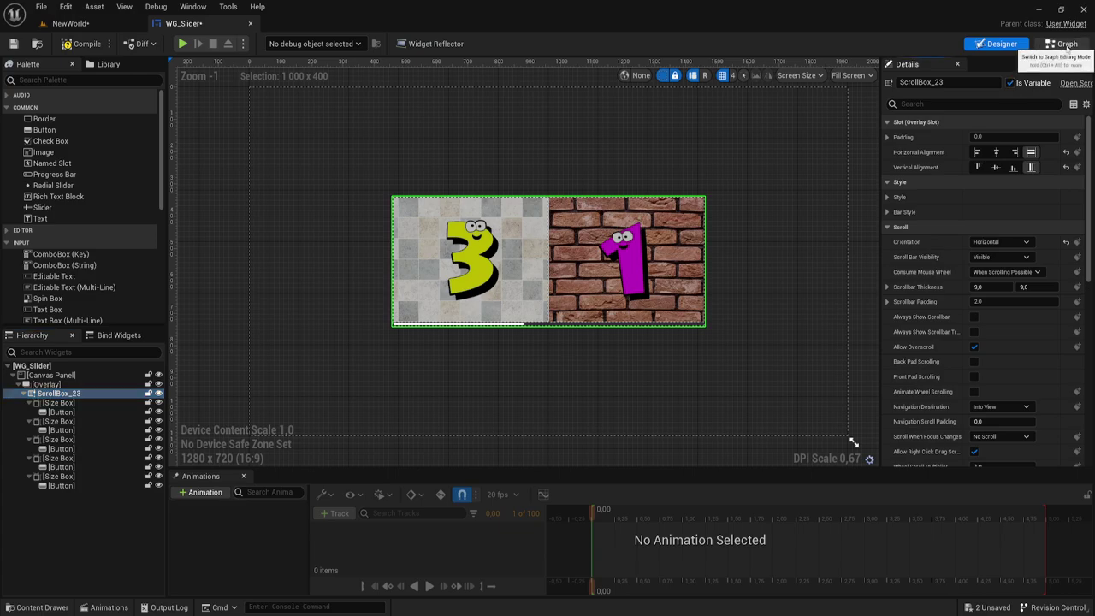
pyautogui.click(1067, 45)
pyautogui.moveTo(610, 262); pyautogui.dragTo(579, 174, button='right')
pyautogui.moveTo(449, 177); pyautogui.dragTo(446, 397)
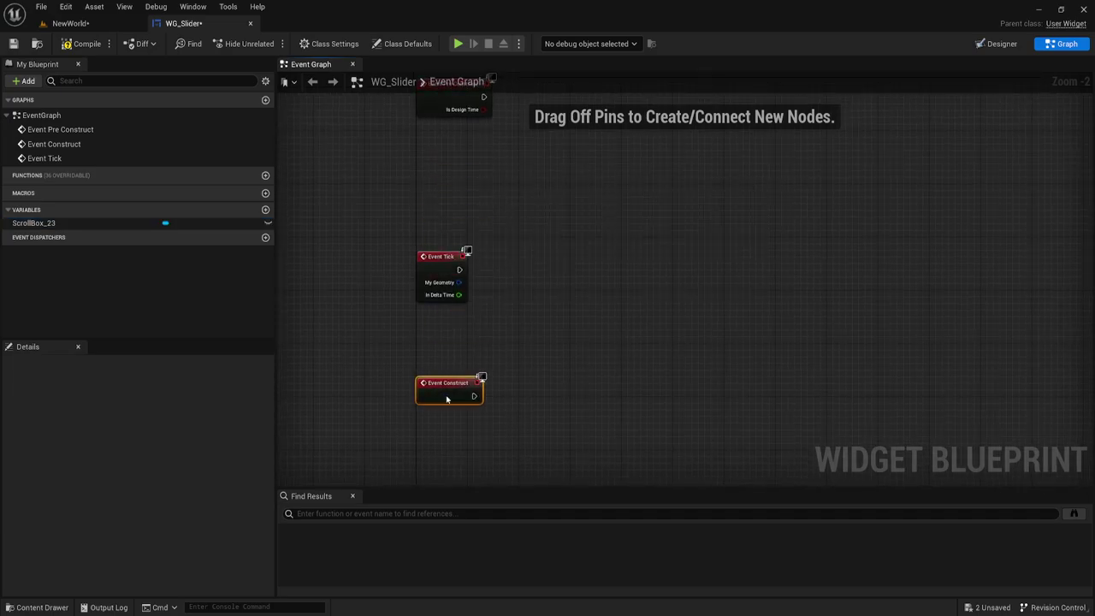
pyautogui.moveTo(526, 357); pyautogui.dragTo(526, 215, button='right')
pyautogui.moveTo(451, 274); pyautogui.dragTo(442, 363)
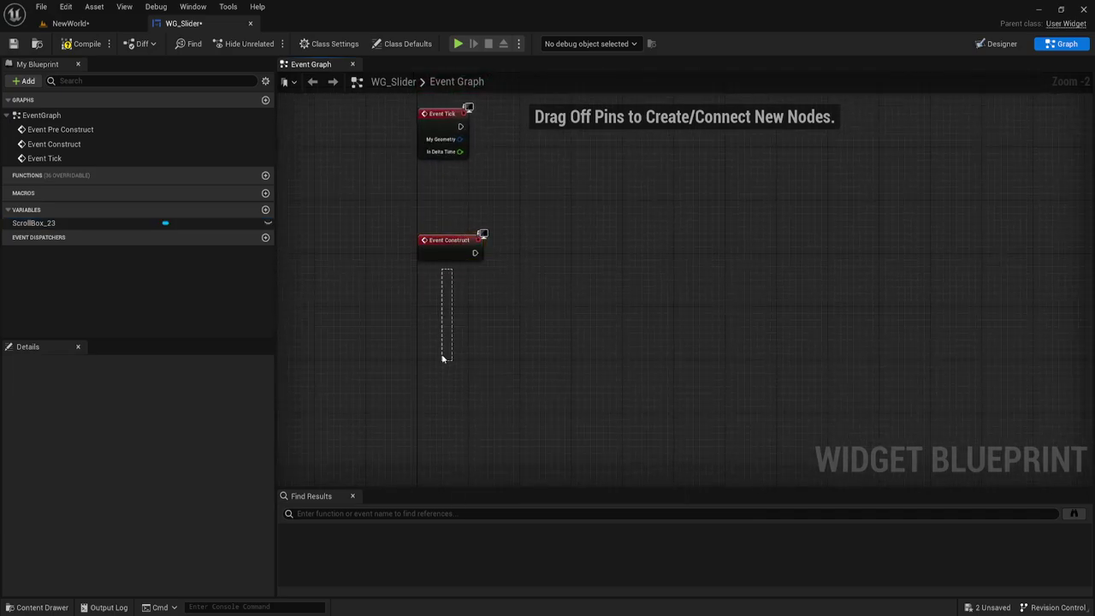
pyautogui.moveTo(448, 250); pyautogui.dragTo(448, 297)
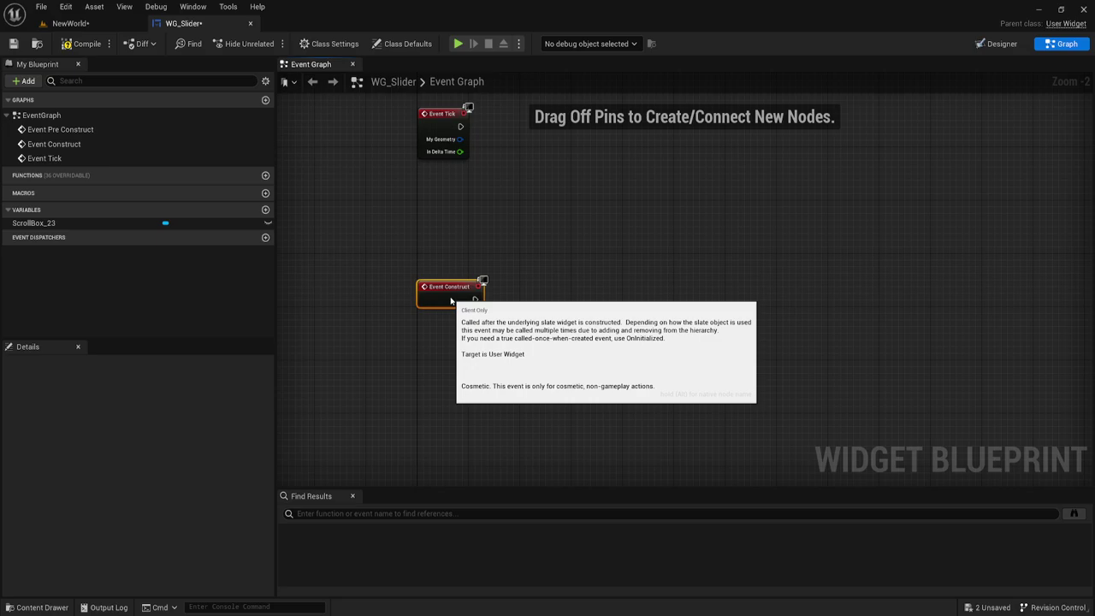
pyautogui.moveTo(619, 323); pyautogui.dragTo(582, 213, button='right')
pyautogui.moveTo(510, 205)
pyautogui.mouseDown(button='right')
pyautogui.moveTo(502, 231)
pyautogui.moveTo(523, 238)
pyautogui.mouseUp(button='right')
pyautogui.scroll(1, 502, 231)
pyautogui.scroll(1, 502, 230)
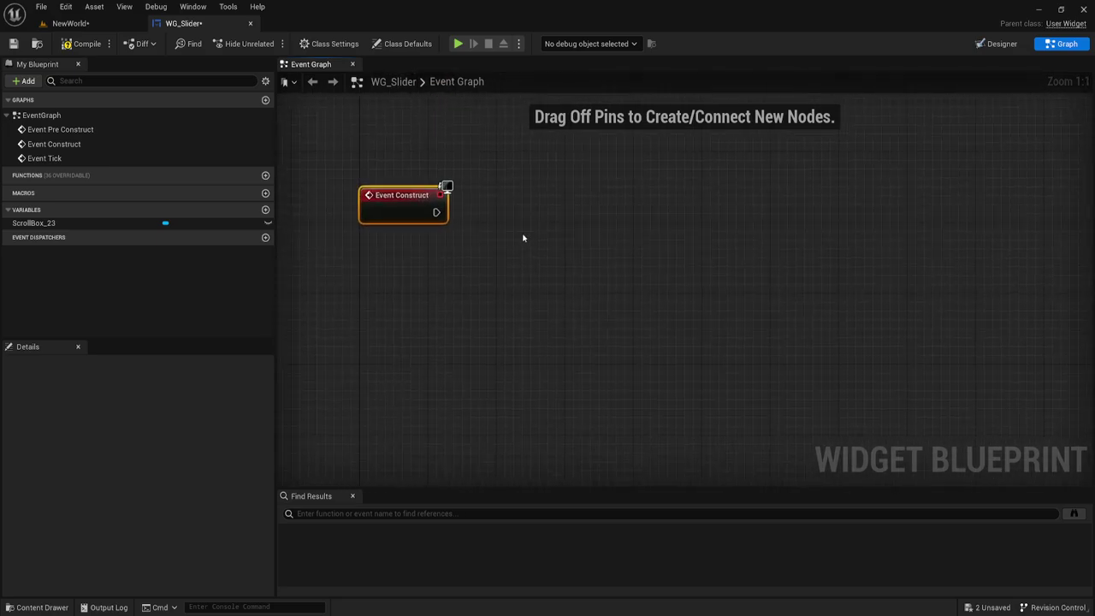
# Add ScrollBox_23's On User Scrolled event below Event Construct and place a ScrollBox_23 reference.
pyautogui.click(47, 224)
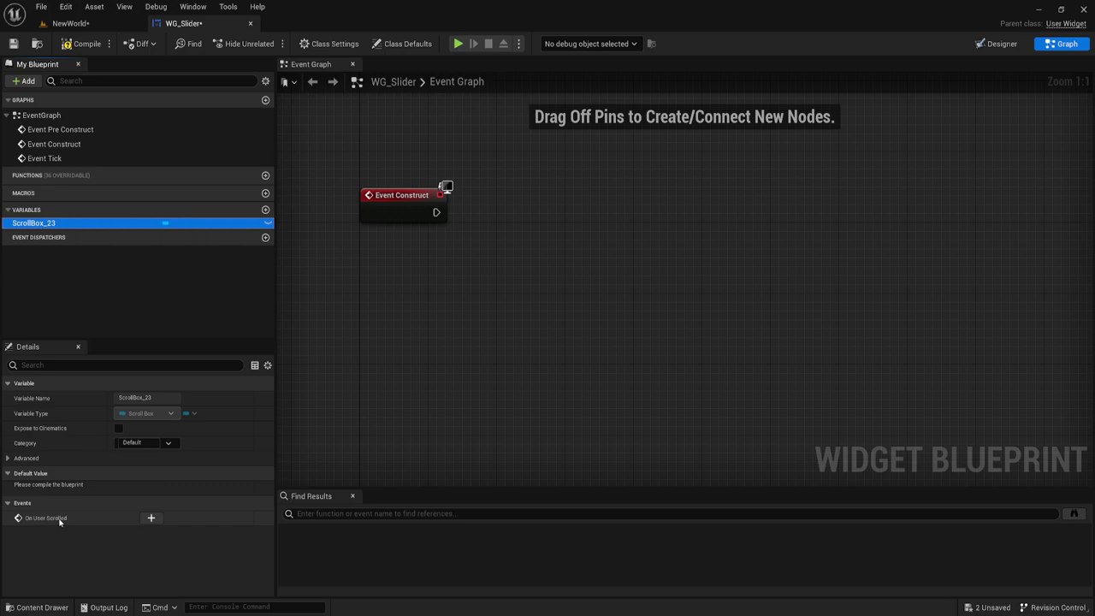
pyautogui.click(150, 517)
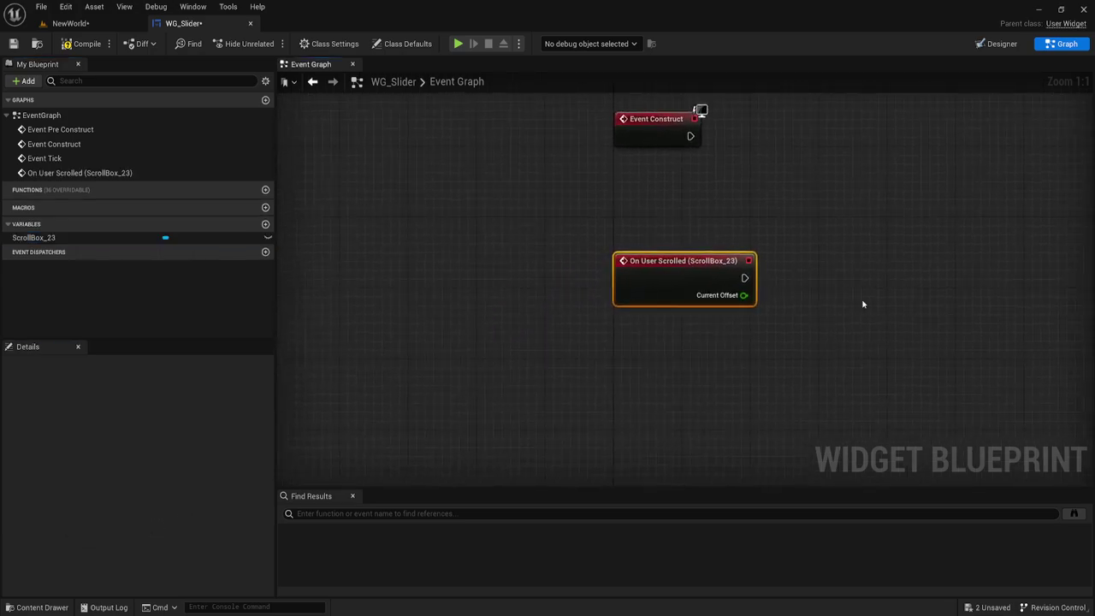
pyautogui.moveTo(860, 303)
pyautogui.mouseDown(button='right')
pyautogui.moveTo(680, 369)
pyautogui.moveTo(599, 335)
pyautogui.mouseUp(button='right')
pyautogui.moveTo(303, 264); pyautogui.dragTo(518, 391)
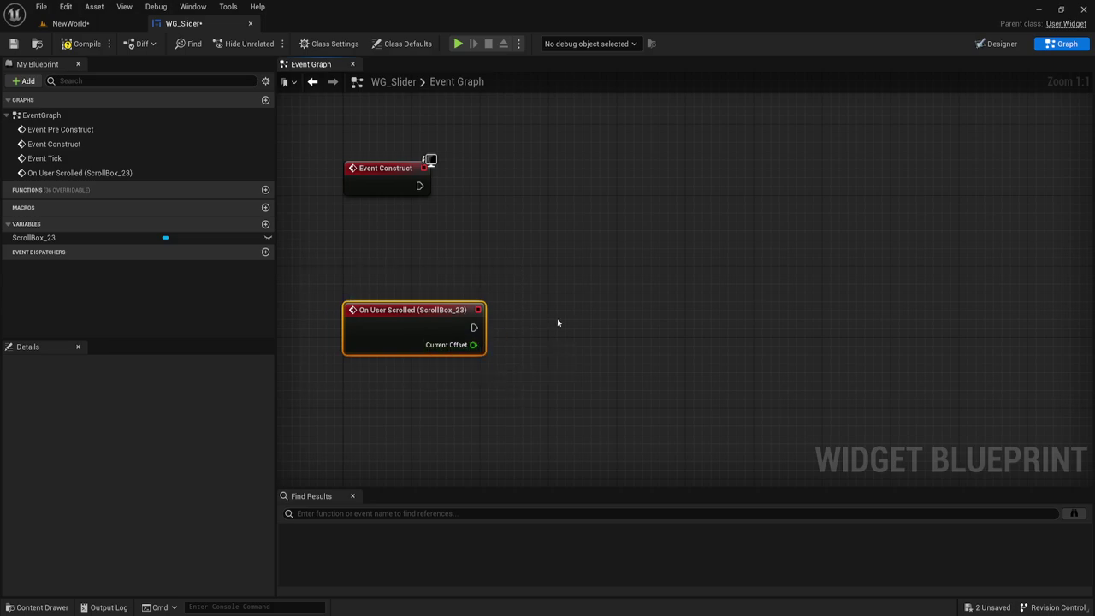
pyautogui.moveTo(555, 322); pyautogui.dragTo(545, 330, button='right')
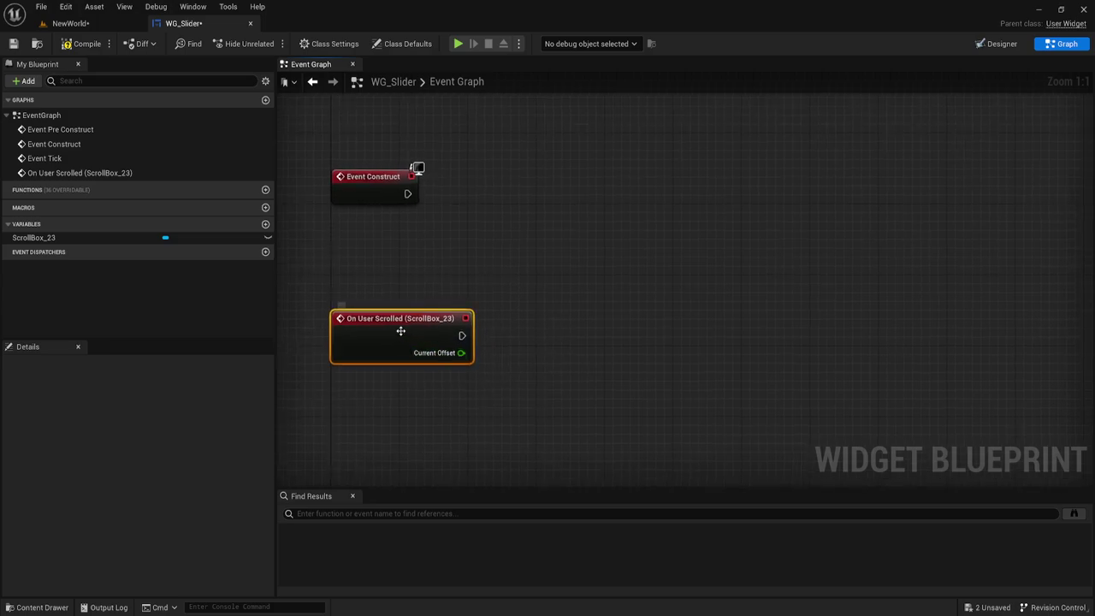
pyautogui.moveTo(351, 318); pyautogui.dragTo(350, 344)
pyautogui.moveTo(436, 168); pyautogui.dragTo(421, 211, button='right')
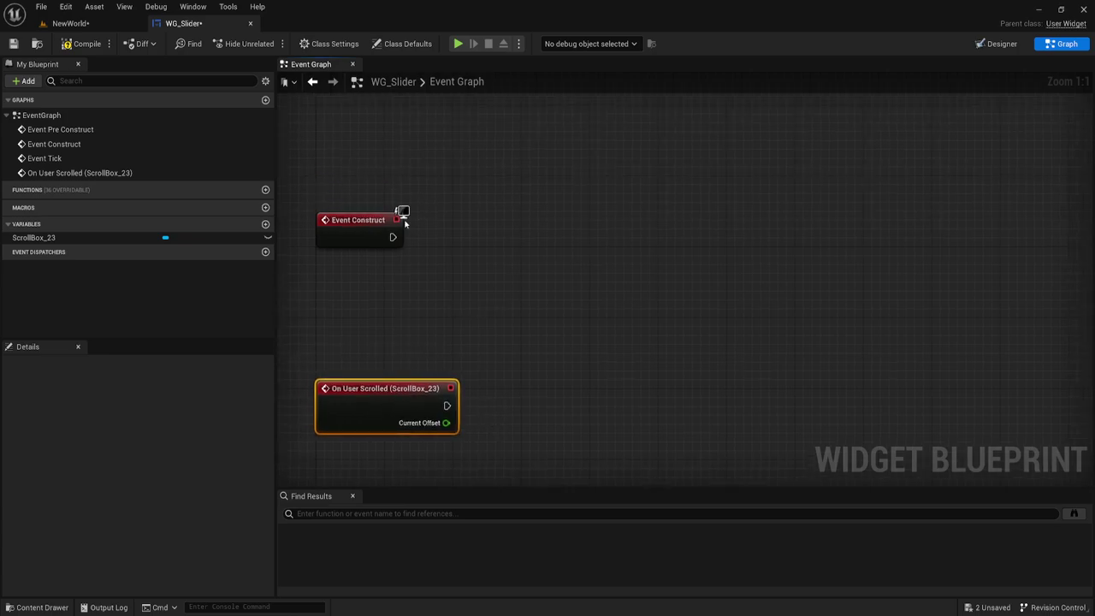
pyautogui.moveTo(349, 224); pyautogui.dragTo(349, 190)
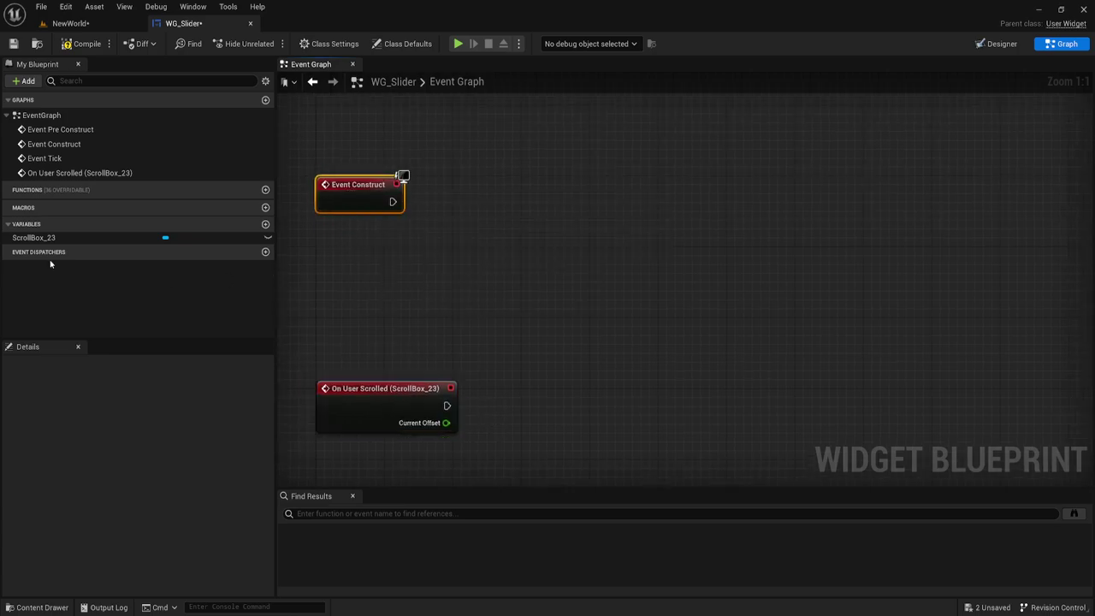
pyautogui.moveTo(39, 237)
pyautogui.mouseDown()
pyautogui.moveTo(361, 238)
pyautogui.moveTo(469, 134)
pyautogui.mouseUp()
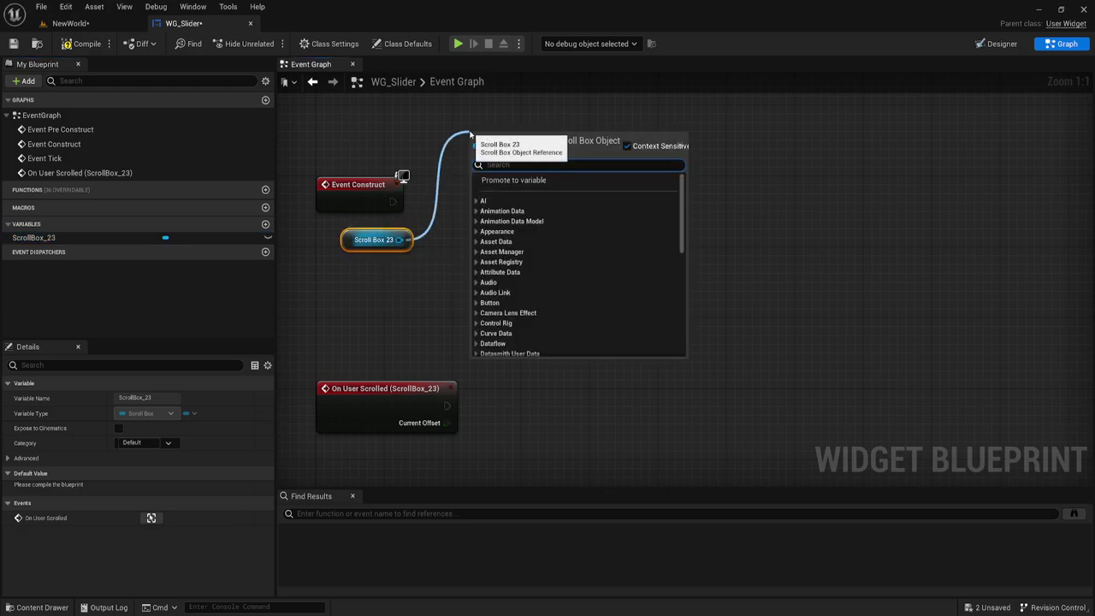
# Add a Set Scroll Offset node for Scroll Box 23 and run it from Event Construct.
pyautogui.write('Set')
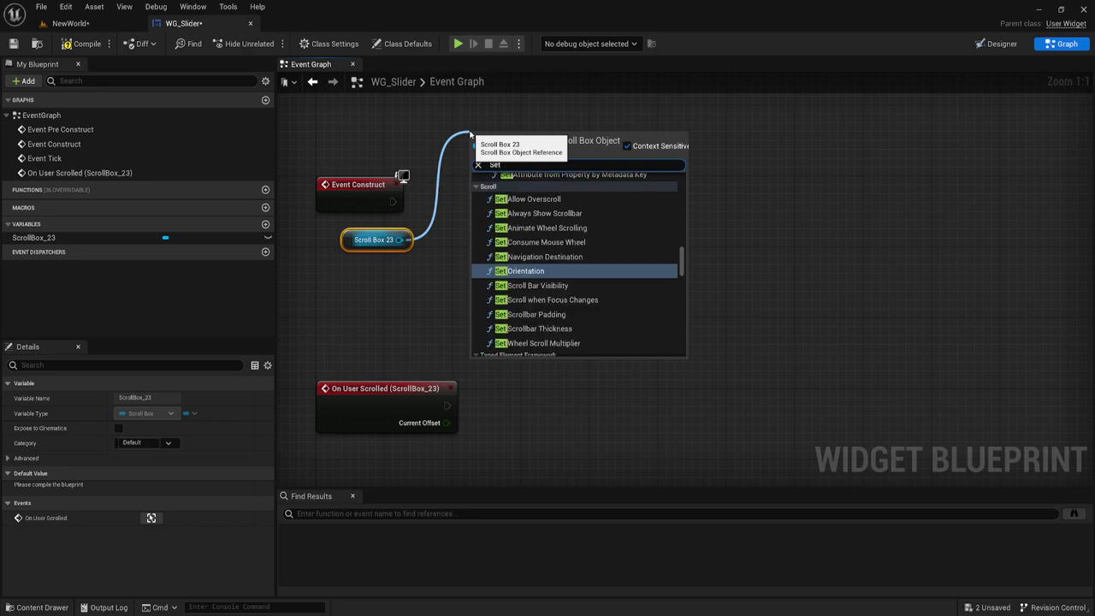
pyautogui.write('scl')
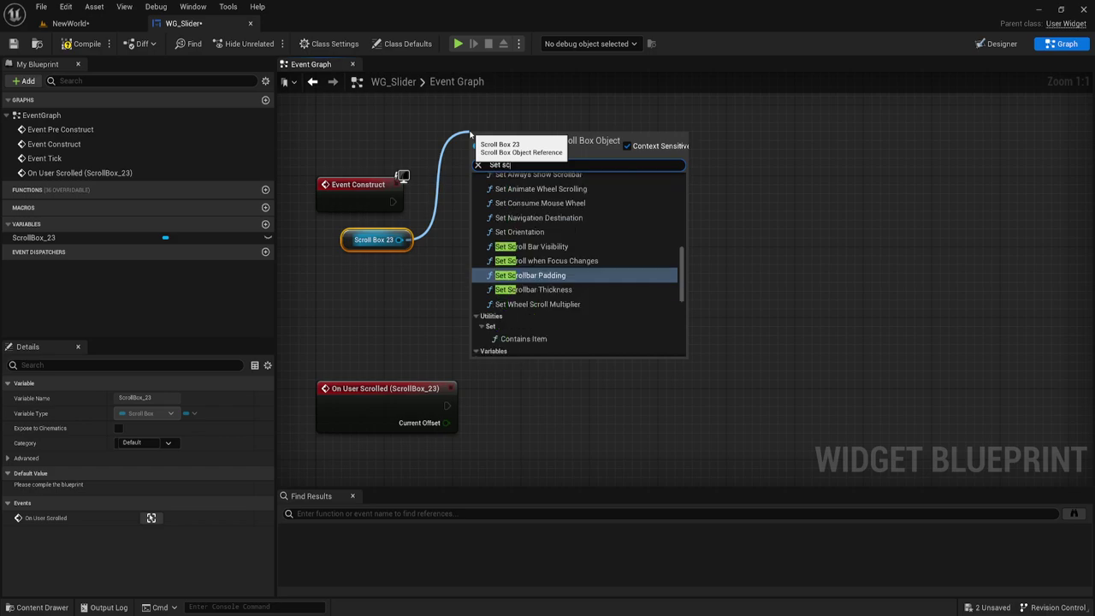
pyautogui.press('BackSpace')
pyautogui.press('BackSpace')
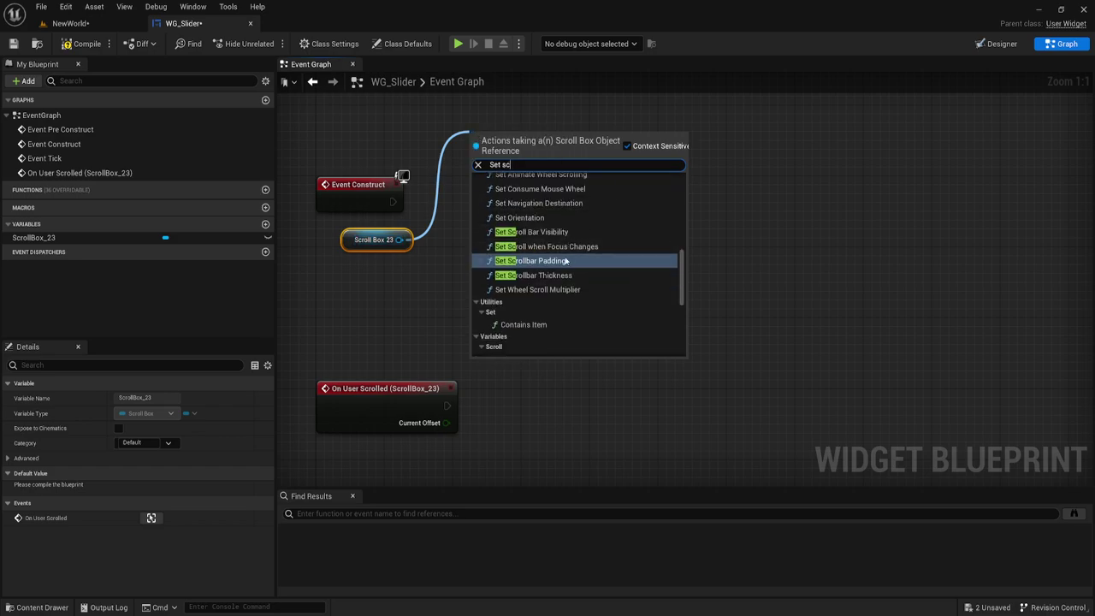
pyautogui.scroll(-4, 566, 261)
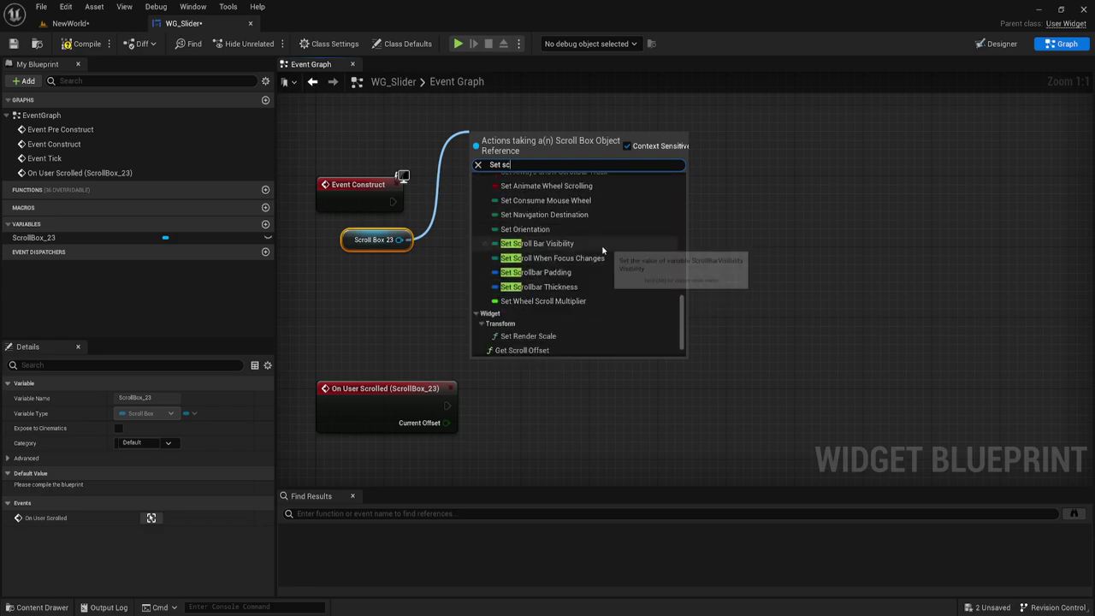
pyautogui.scroll(-2, 556, 295)
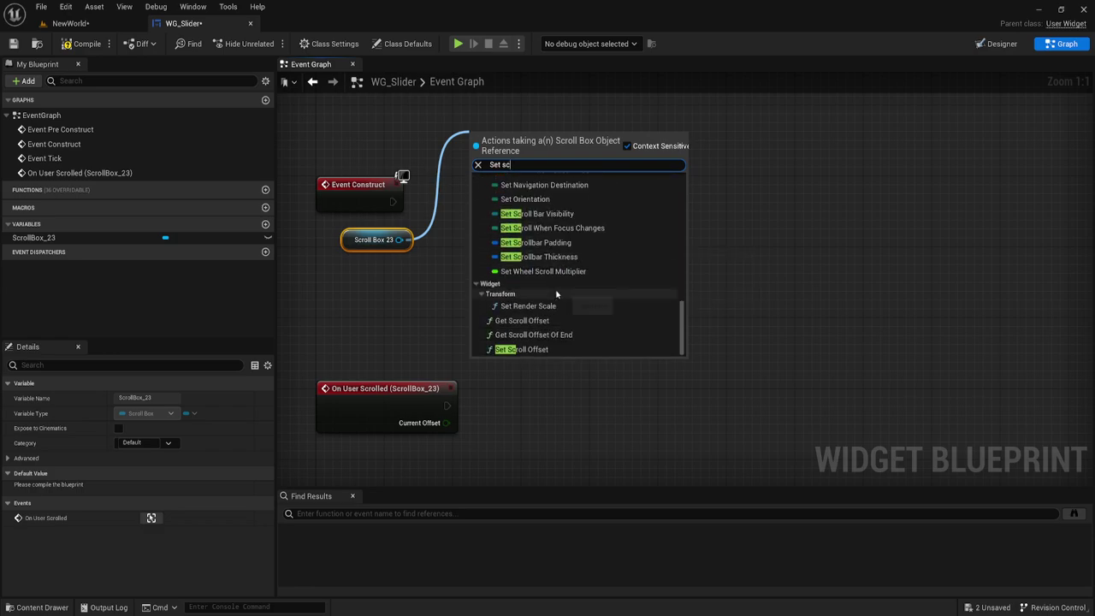
pyautogui.click(532, 350)
pyautogui.moveTo(513, 133); pyautogui.dragTo(496, 178)
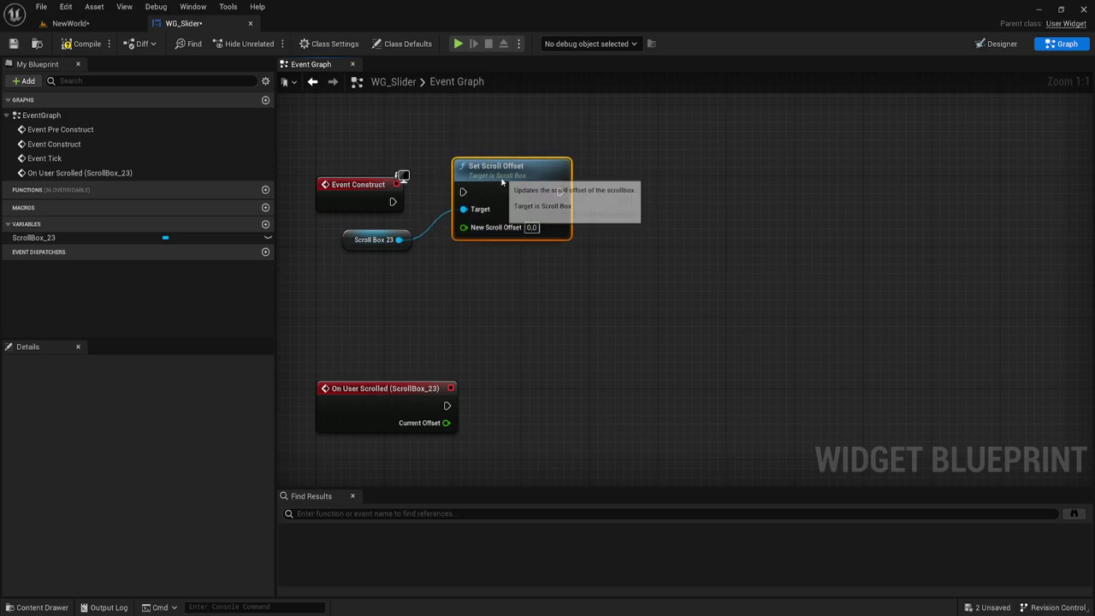
pyautogui.moveTo(392, 201); pyautogui.dragTo(454, 201)
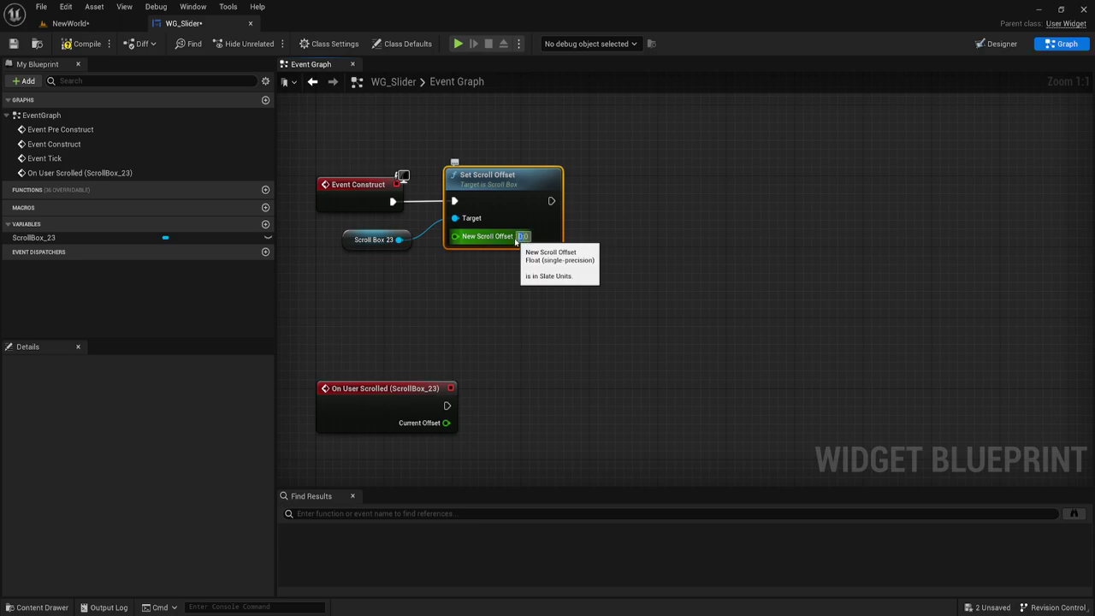
# Set New Scroll Offset to 500 and reposition the Event Construct chain.
pyautogui.write('5000')
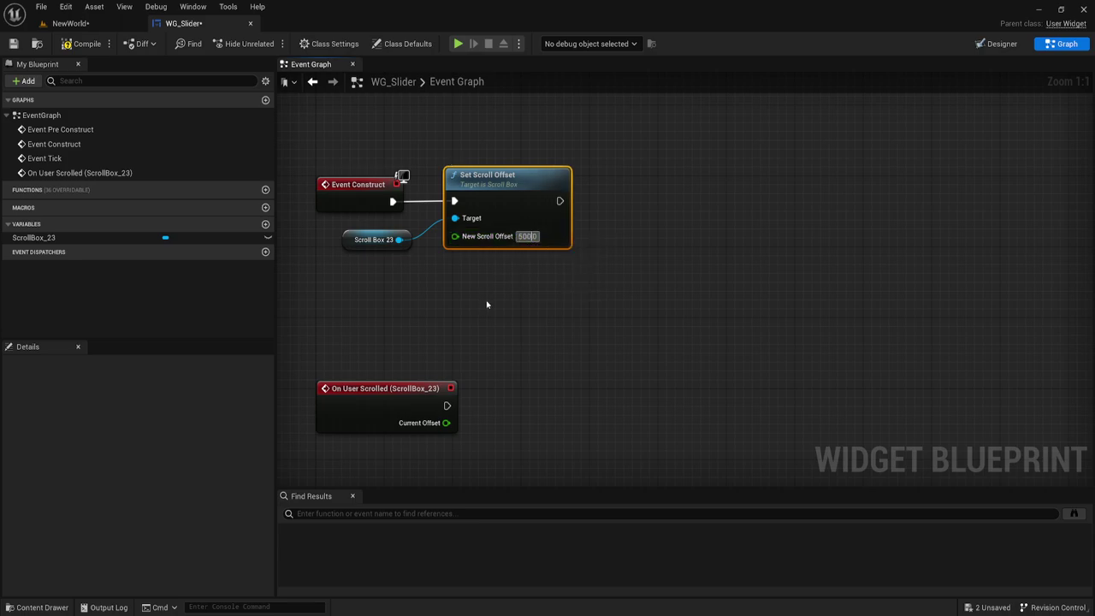
pyautogui.click(535, 291)
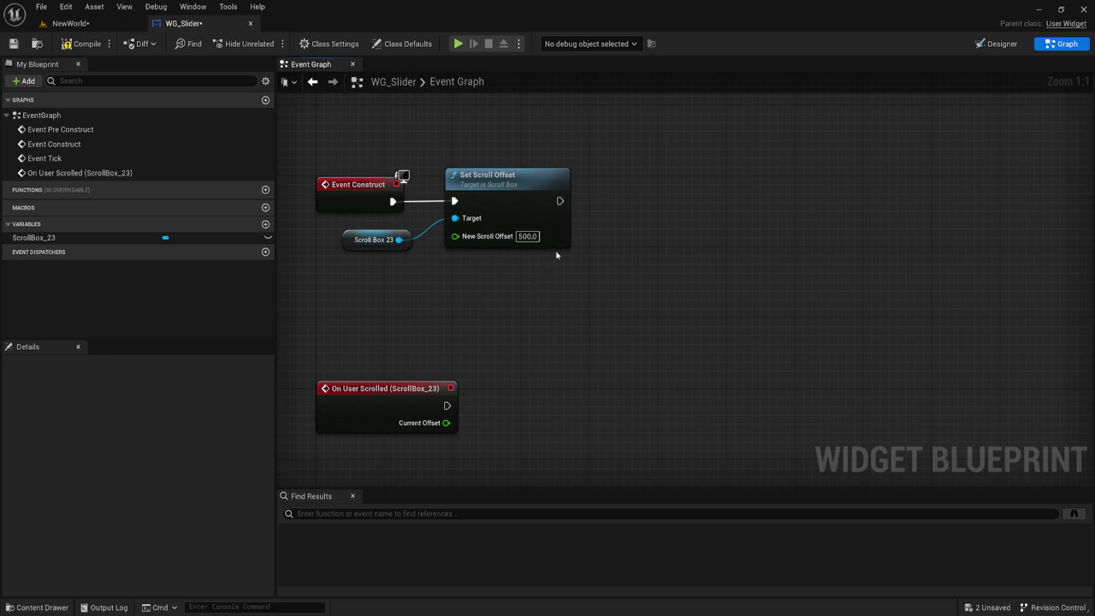
pyautogui.moveTo(424, 132); pyautogui.dragTo(592, 276)
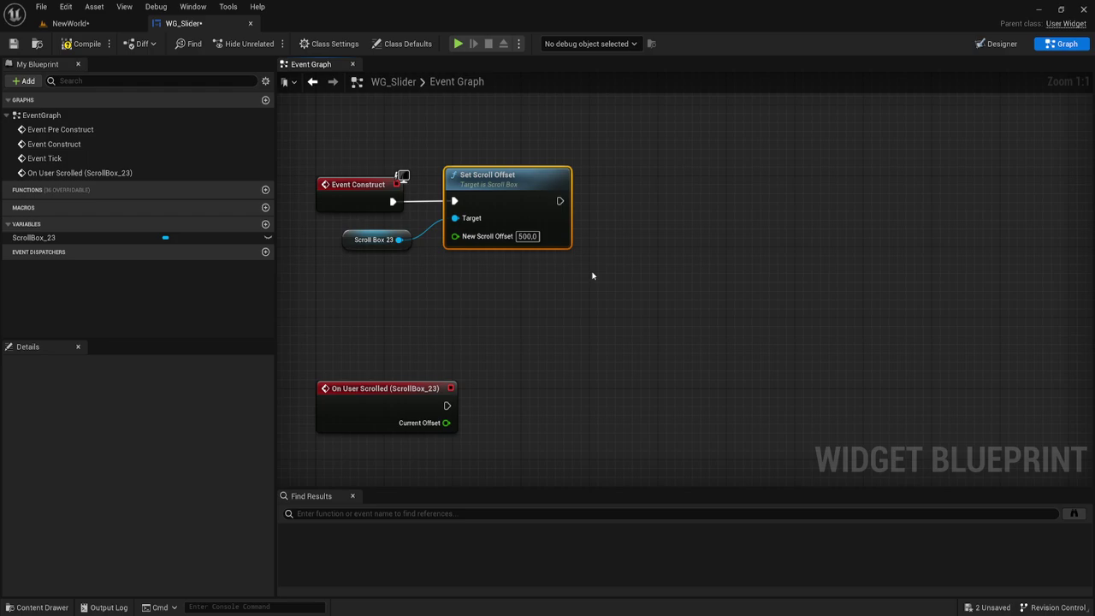
pyautogui.moveTo(529, 330)
pyautogui.mouseDown(button='right')
pyautogui.moveTo(536, 269)
pyautogui.moveTo(554, 295)
pyautogui.mouseUp(button='right')
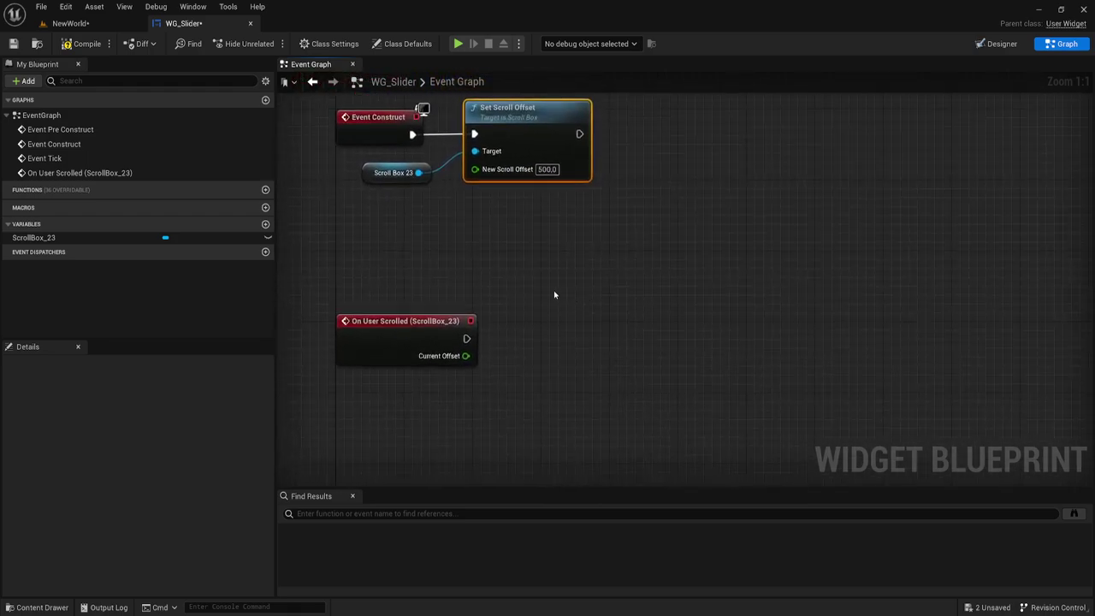
pyautogui.moveTo(354, 239)
pyautogui.mouseDown()
pyautogui.moveTo(530, 141)
pyautogui.moveTo(539, 185)
pyautogui.mouseUp()
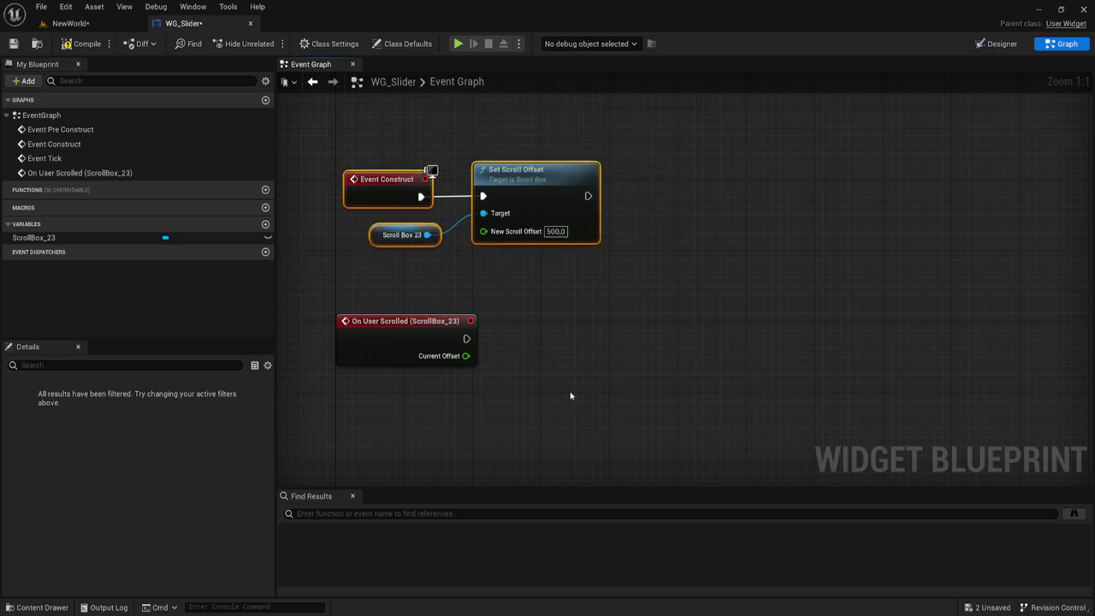
pyautogui.moveTo(570, 392)
pyautogui.mouseDown(button='right')
pyautogui.moveTo(548, 334)
pyautogui.moveTo(546, 355)
pyautogui.mouseUp(button='right')
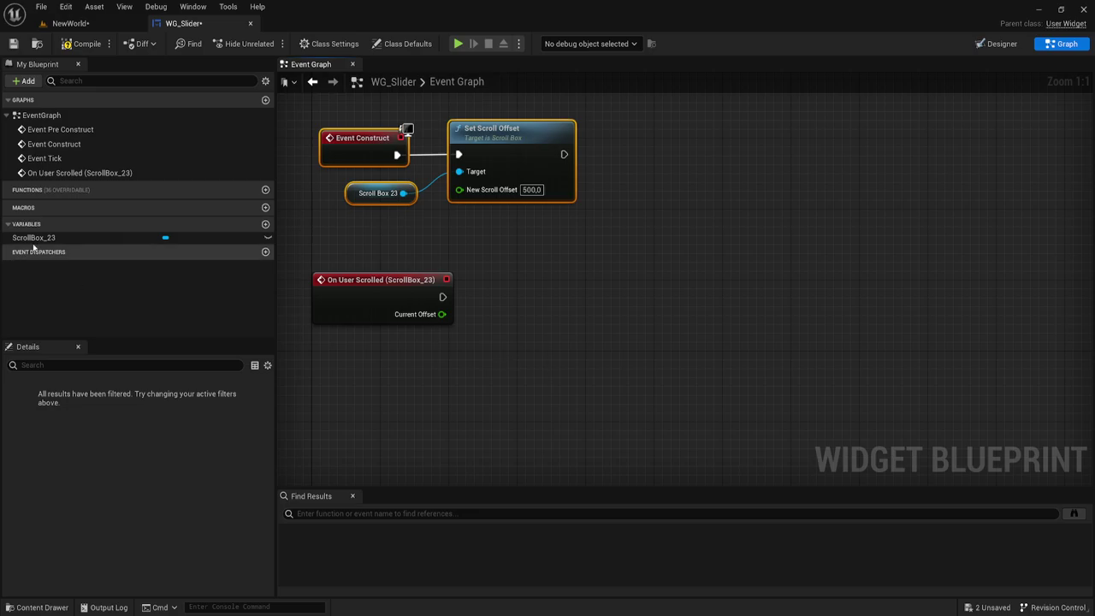
# Place a second Scroll Box 23 reference and attach a Get Scroll Offset Of End node to it.
pyautogui.keyDown('ctrl'); pyautogui.moveTo(34, 238); pyautogui.dragTo(340, 395); pyautogui.keyUp('ctrl')
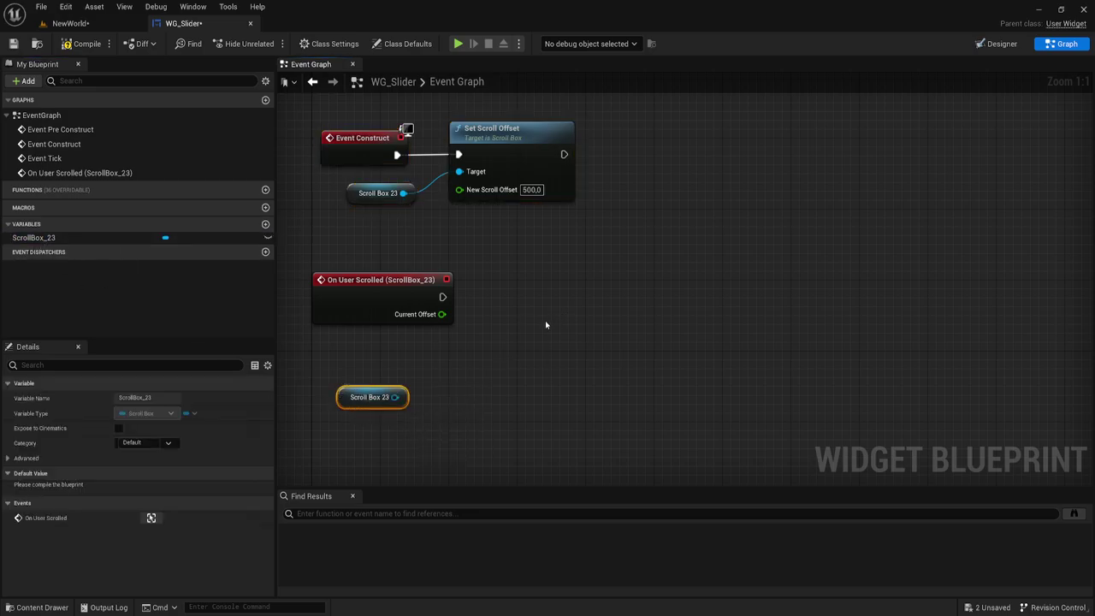
pyautogui.moveTo(516, 330); pyautogui.dragTo(517, 317, button='right')
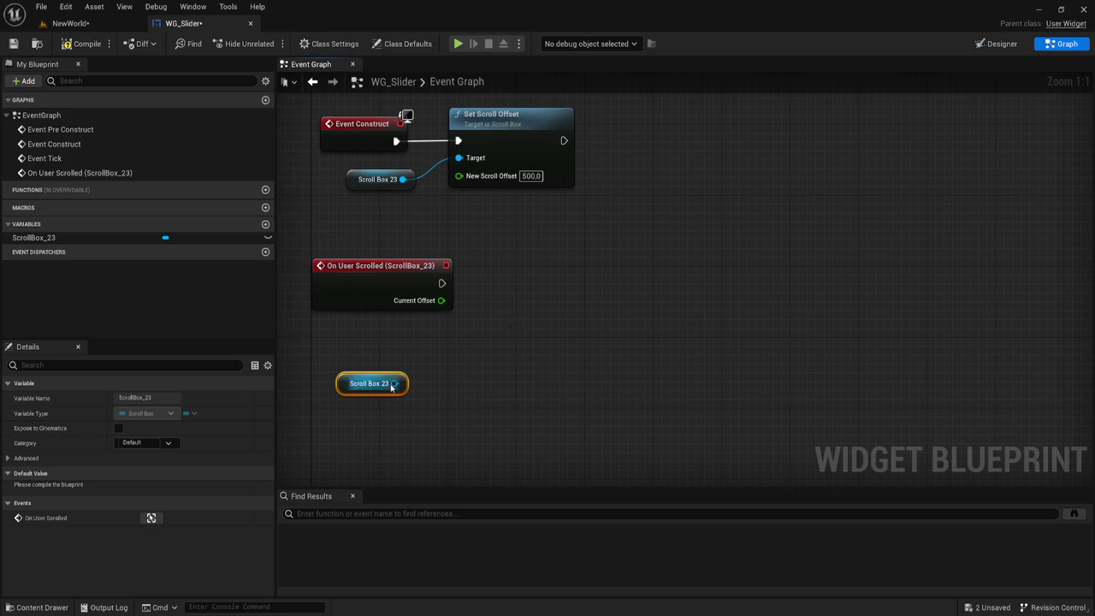
pyautogui.moveTo(394, 383); pyautogui.dragTo(456, 385)
pyautogui.write('get')
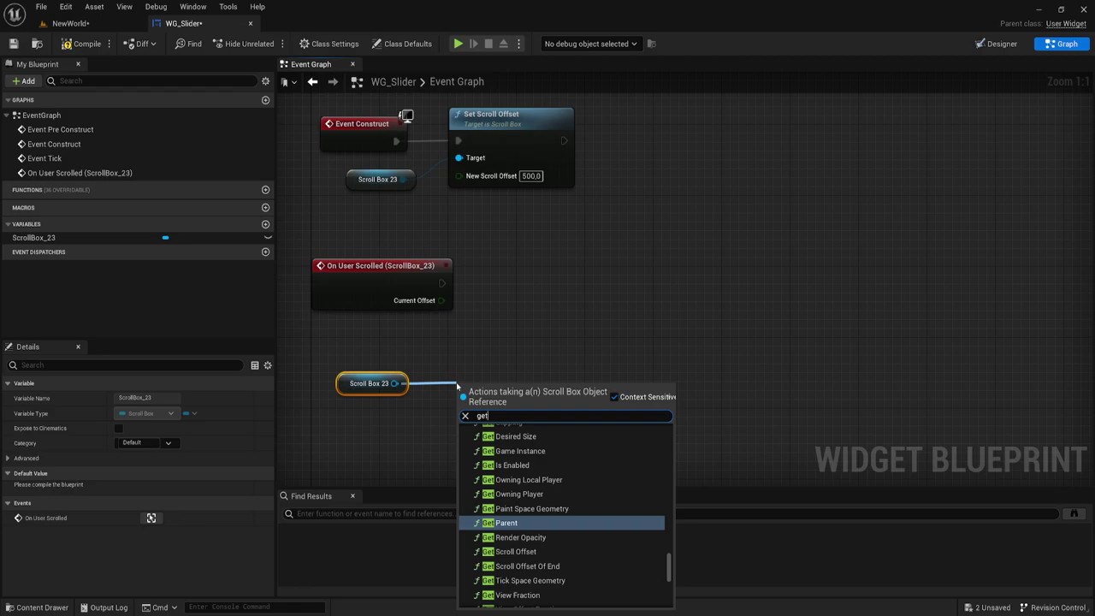
pyautogui.write(' sc')
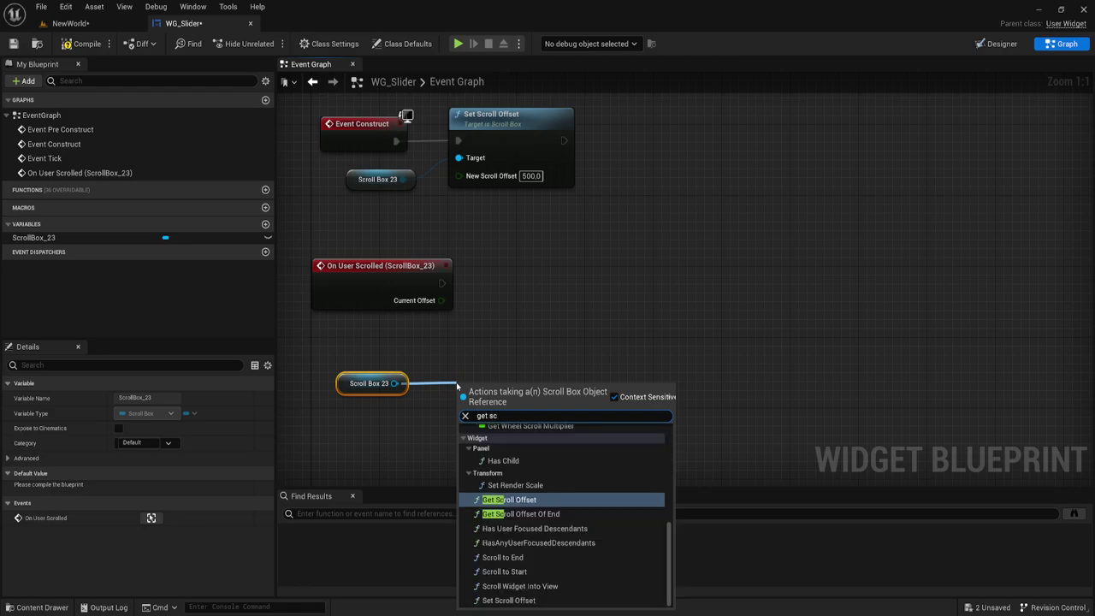
pyautogui.write('roll')
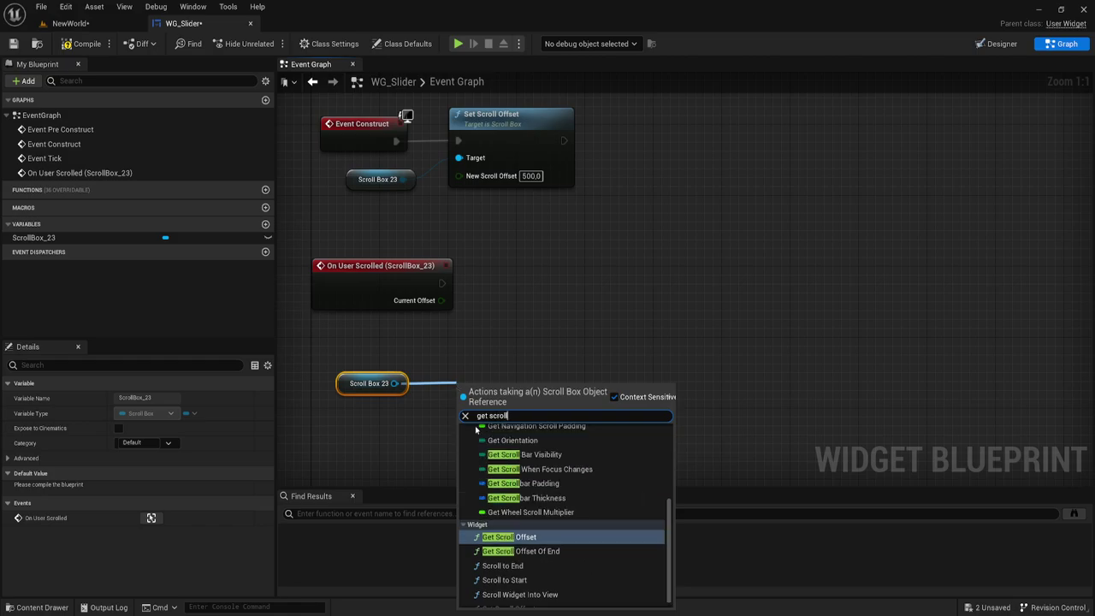
pyautogui.click(517, 550)
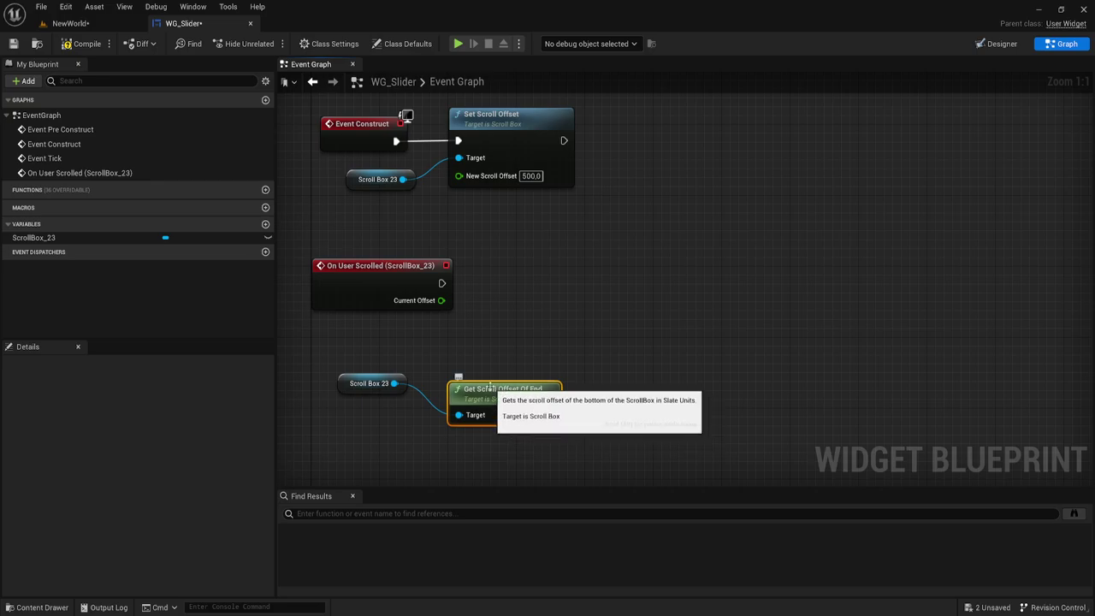
pyautogui.moveTo(432, 363); pyautogui.dragTo(603, 453)
pyautogui.moveTo(518, 397)
pyautogui.mouseDown()
pyautogui.moveTo(509, 370)
pyautogui.moveTo(492, 371)
pyautogui.mouseUp()
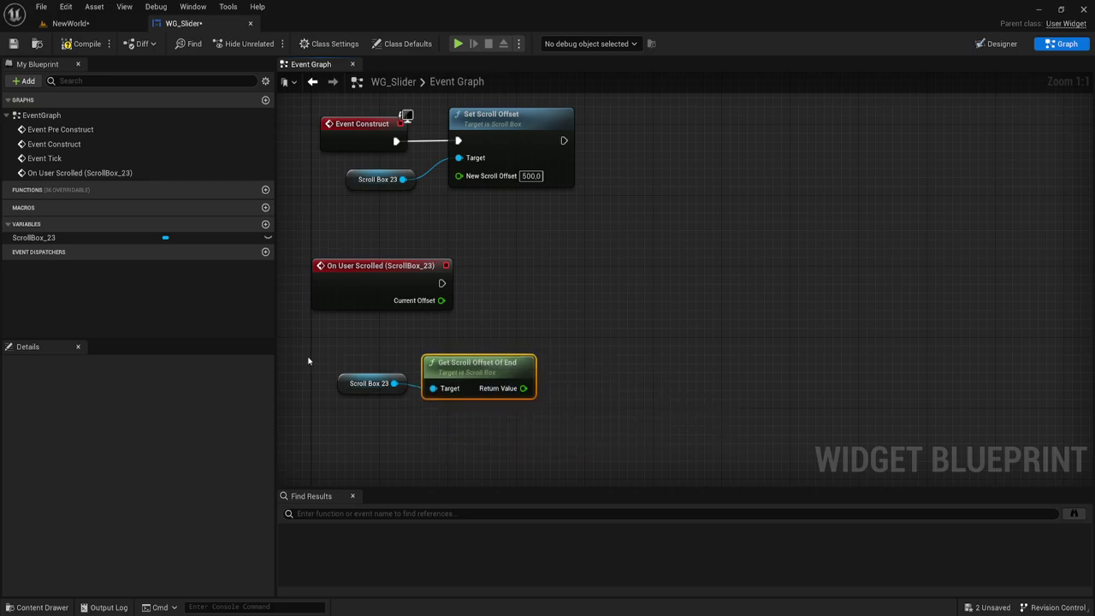
pyautogui.moveTo(582, 393); pyautogui.dragTo(275, 421)
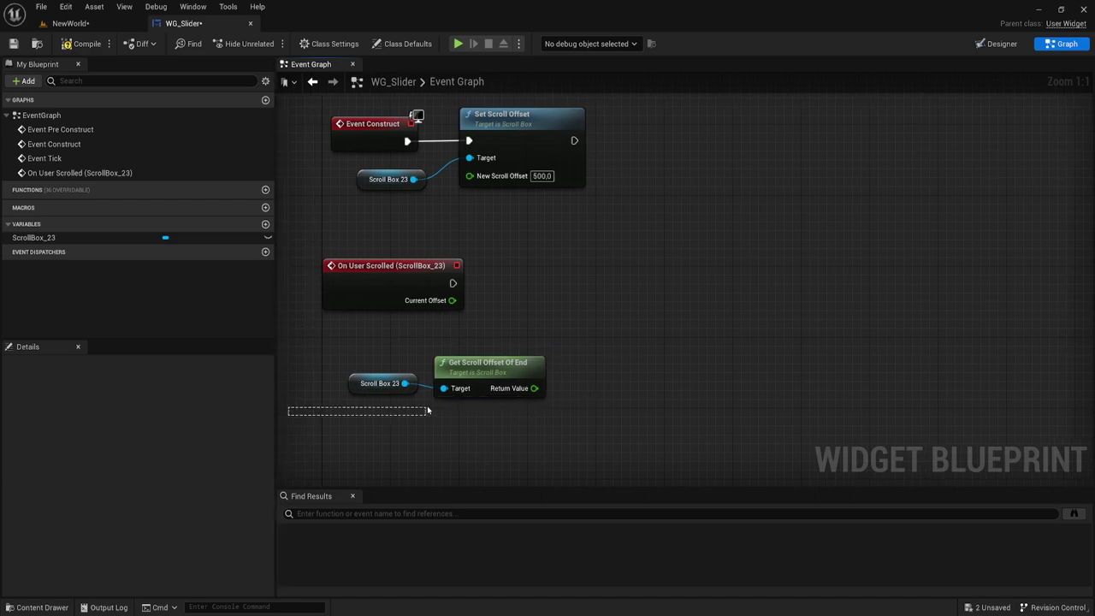
# Compare Current Offset >= the Get Scroll Offset Of End return value.
pyautogui.moveTo(500, 368); pyautogui.dragTo(500, 387)
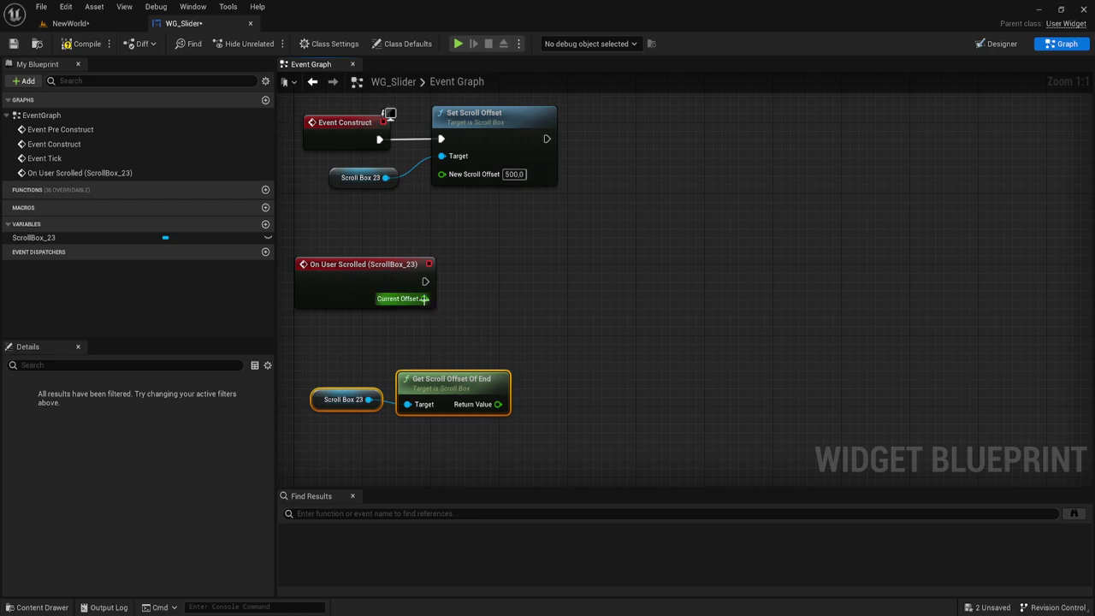
pyautogui.moveTo(424, 299); pyautogui.dragTo(573, 353)
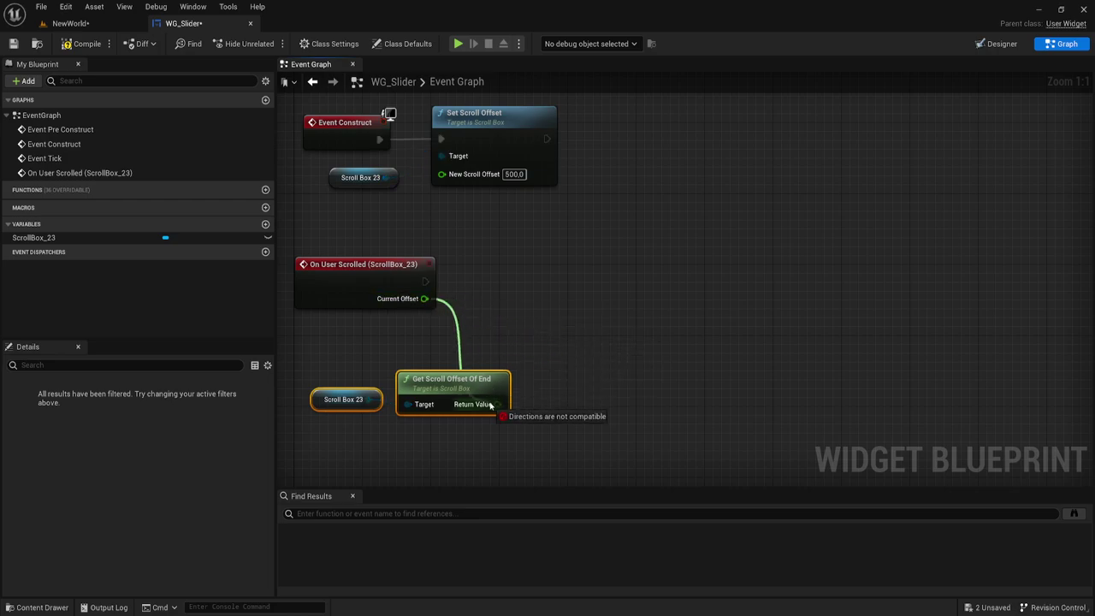
pyautogui.moveTo(513, 376); pyautogui.dragTo(560, 337)
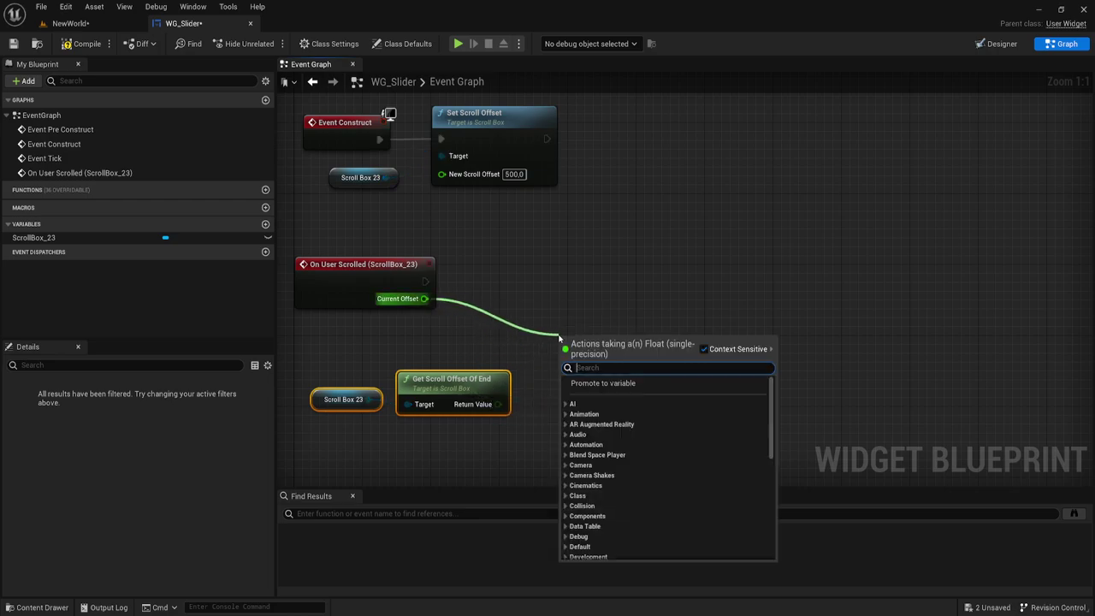
pyautogui.write('>')
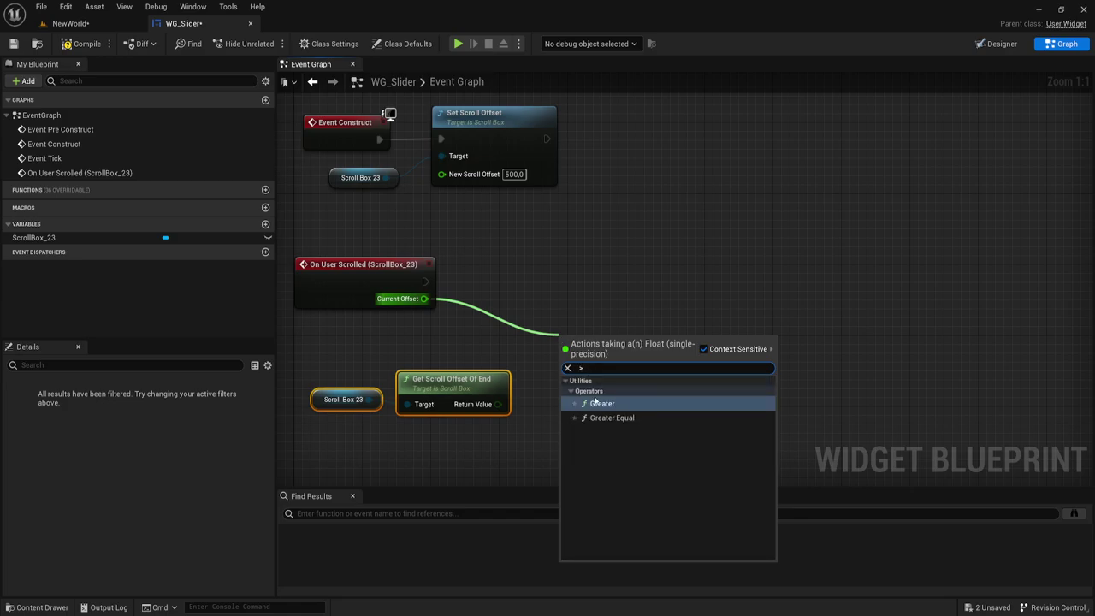
pyautogui.click(608, 418)
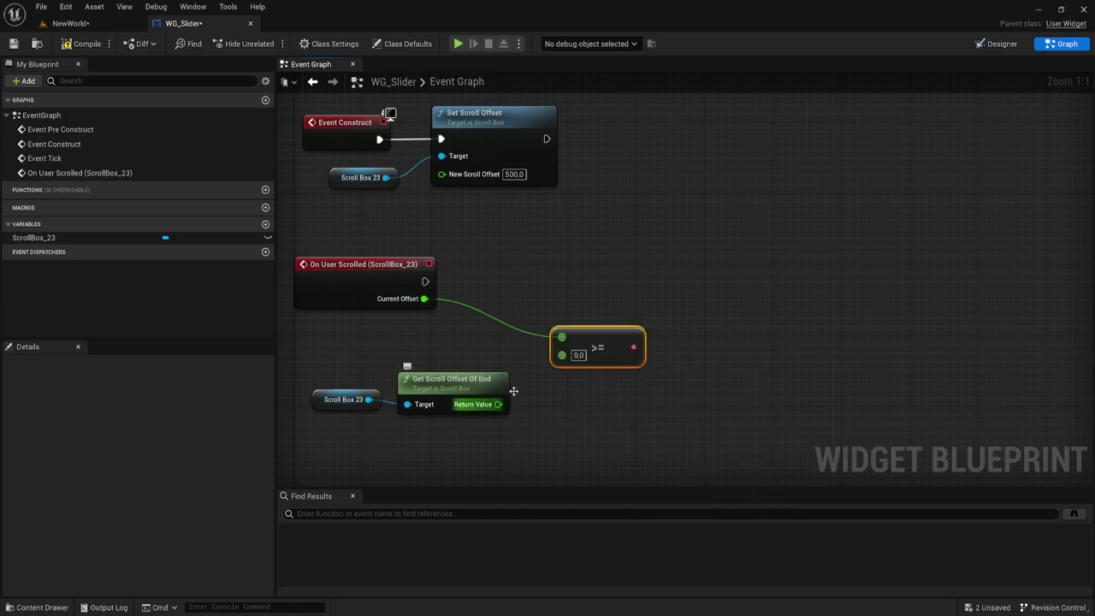
pyautogui.moveTo(498, 404); pyautogui.dragTo(561, 353)
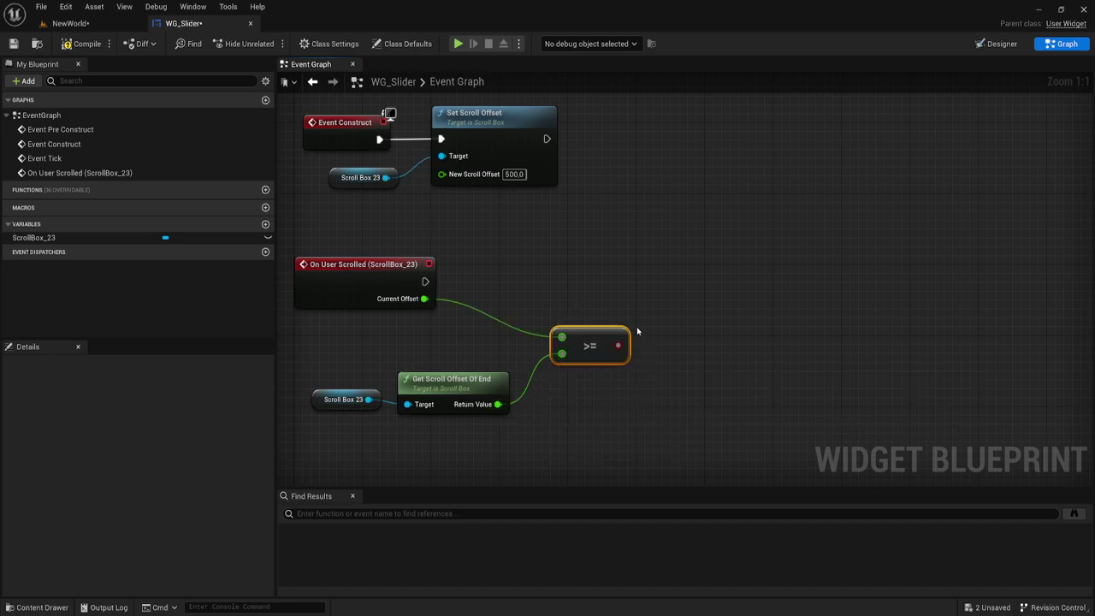
# Add a Branch run by On User Scrolled on the >= result, and tidy the nodes.
pyautogui.click(617, 276)
pyautogui.moveTo(622, 281); pyautogui.dragTo(426, 281)
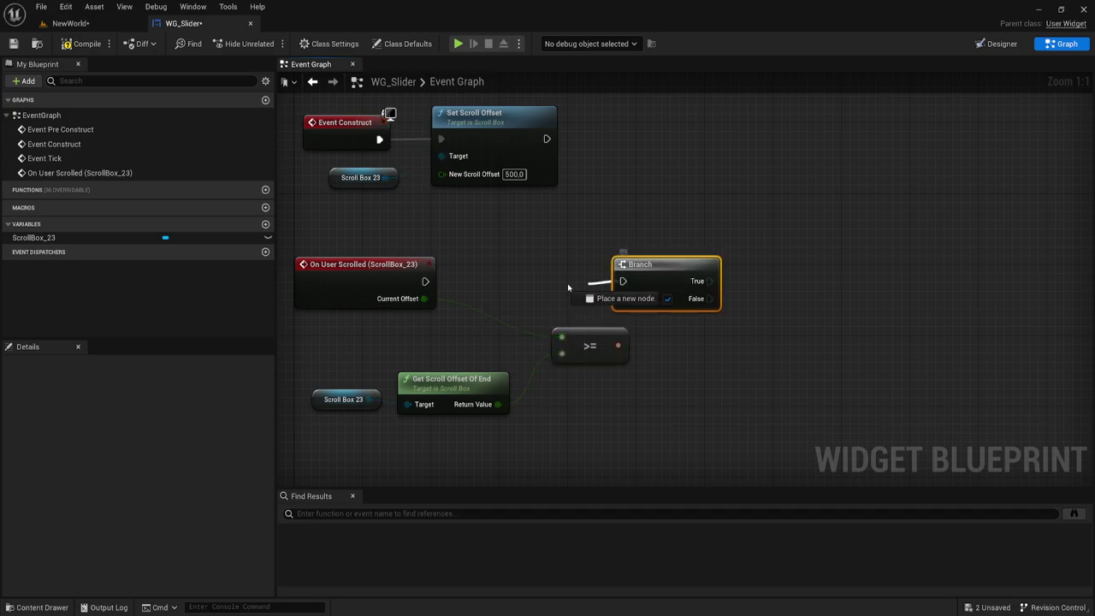
pyautogui.moveTo(663, 263); pyautogui.dragTo(688, 262)
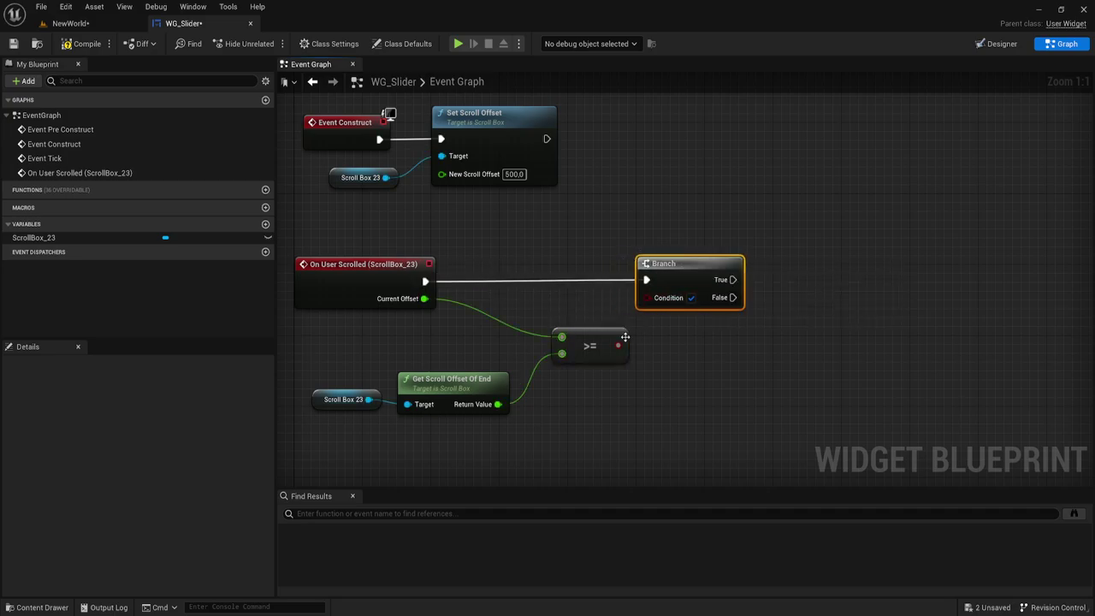
pyautogui.moveTo(779, 278); pyautogui.dragTo(793, 272, button='right')
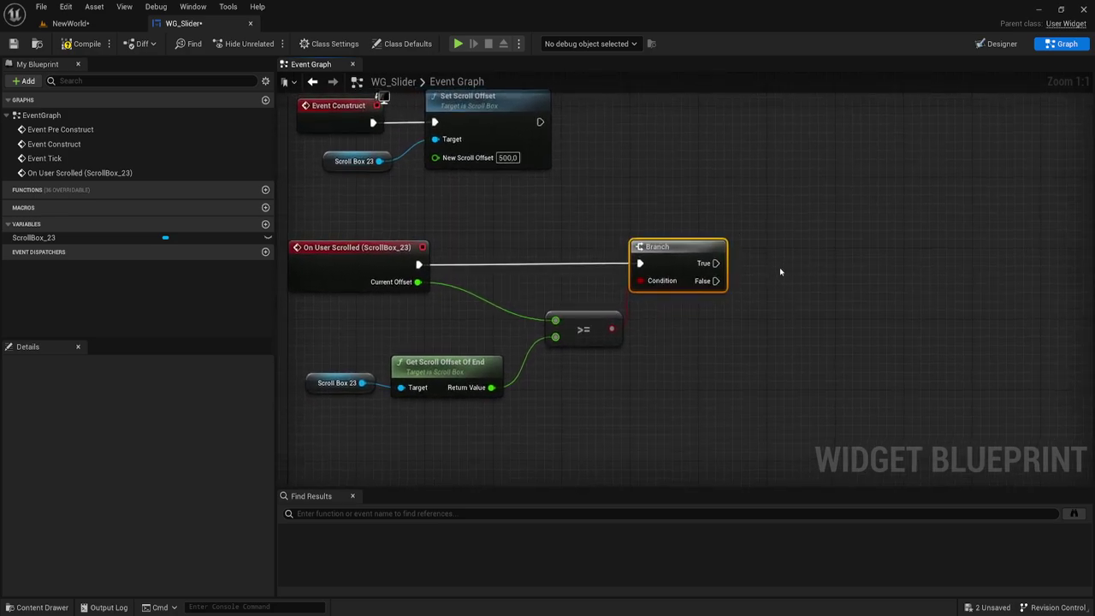
pyautogui.moveTo(576, 321); pyautogui.dragTo(510, 296)
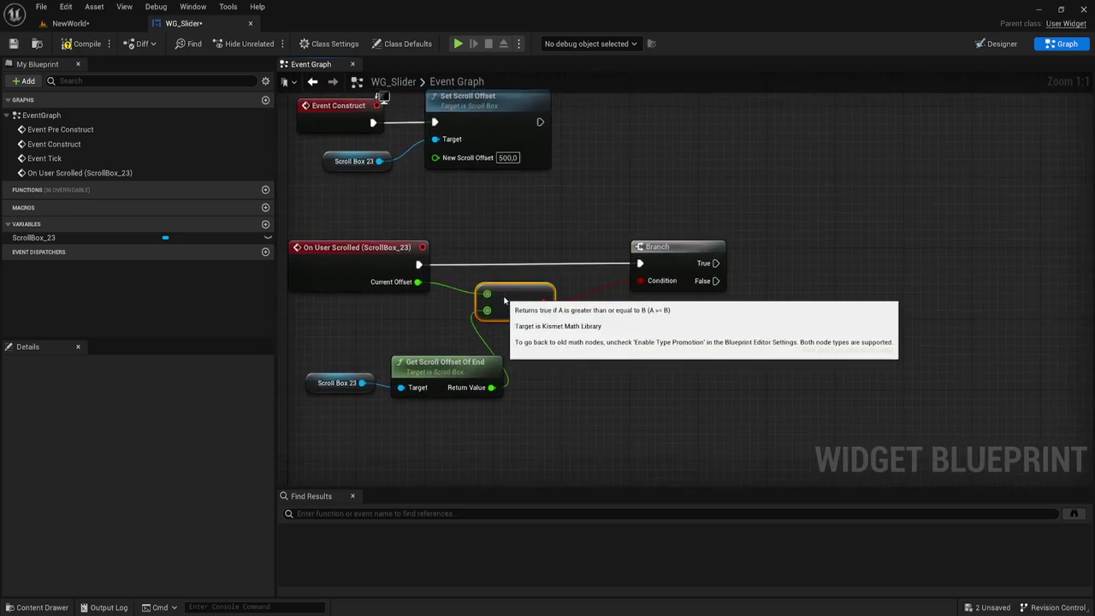
pyautogui.moveTo(334, 418)
pyautogui.mouseDown()
pyautogui.moveTo(437, 366)
pyautogui.moveTo(403, 322)
pyautogui.mouseUp()
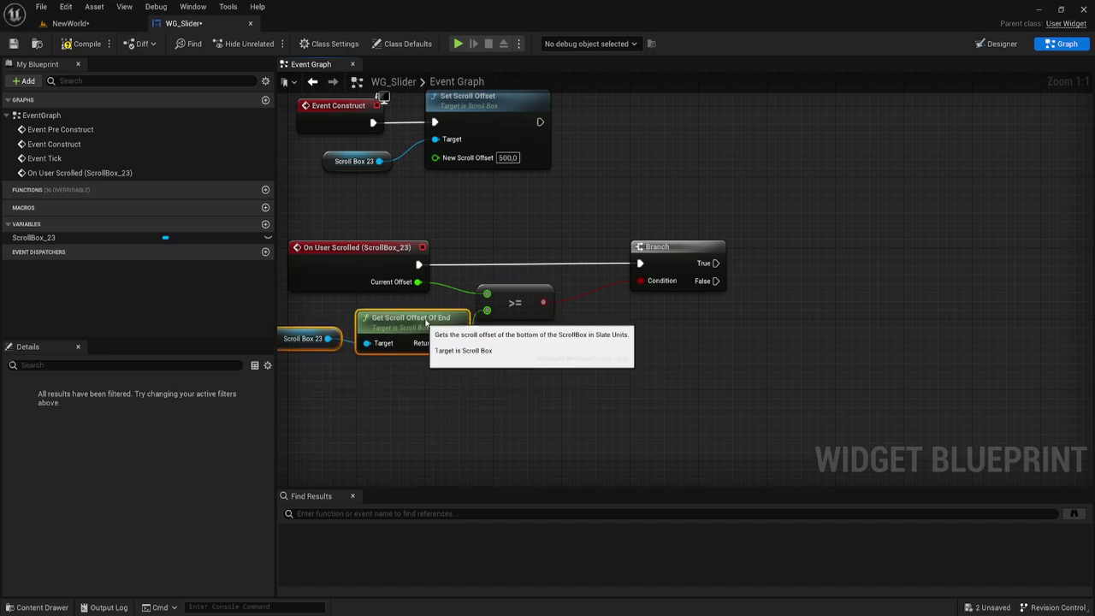
pyautogui.moveTo(676, 250); pyautogui.dragTo(616, 250)
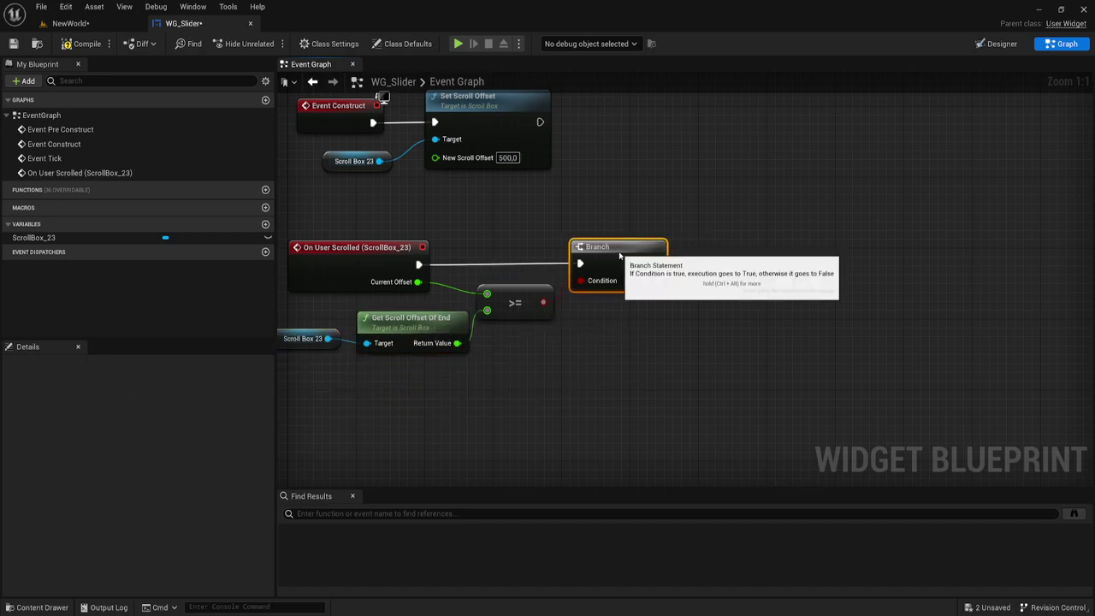
pyautogui.moveTo(619, 330); pyautogui.dragTo(629, 352, button='right')
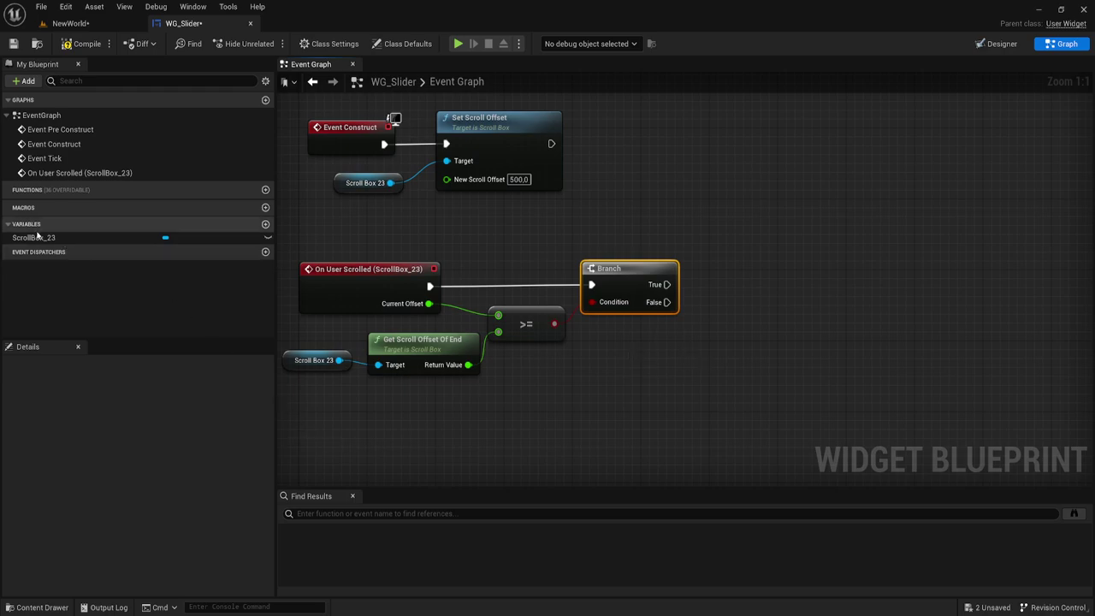
# Duplicate Set Scroll Offset, wire a new Scroll Box 23 reference and Branch True into it, offset 0.0.
pyautogui.moveTo(34, 237); pyautogui.dragTo(684, 212)
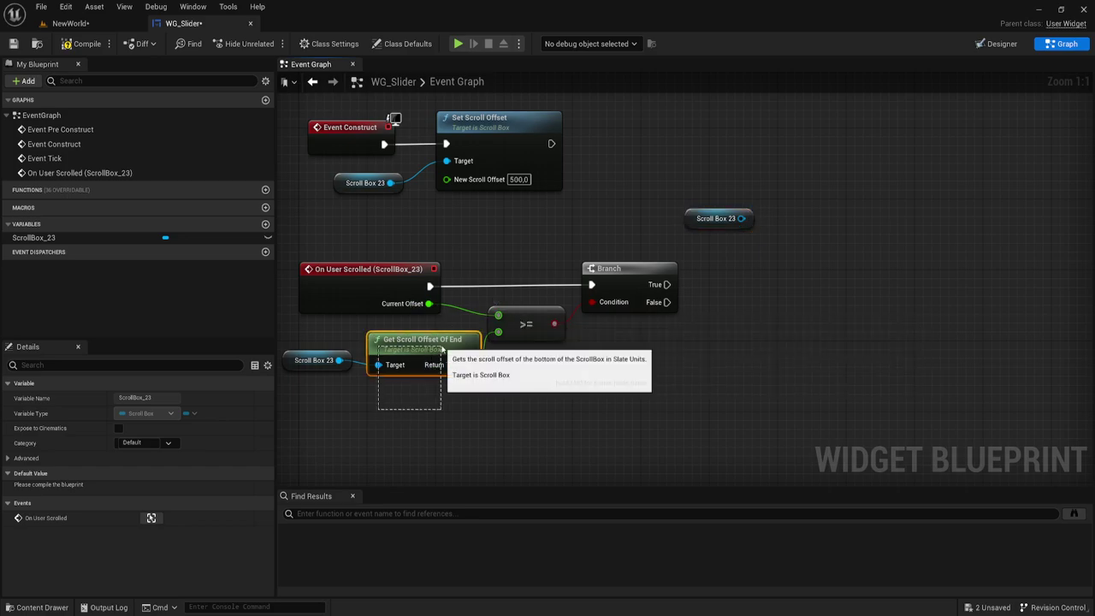
pyautogui.moveTo(442, 350); pyautogui.dragTo(442, 346)
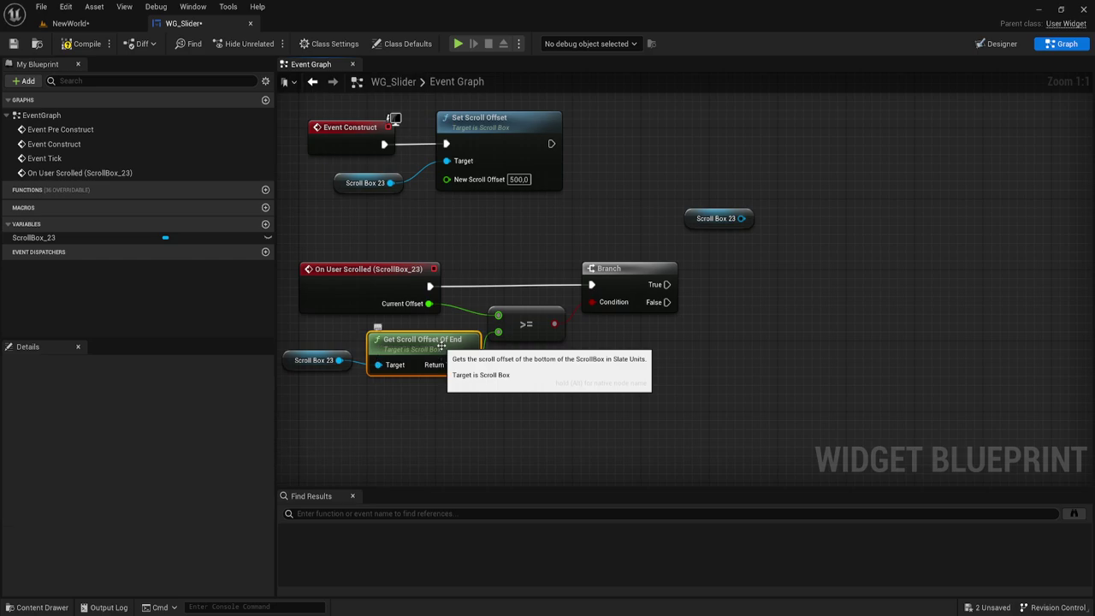
pyautogui.moveTo(631, 370); pyautogui.dragTo(620, 375, button='right')
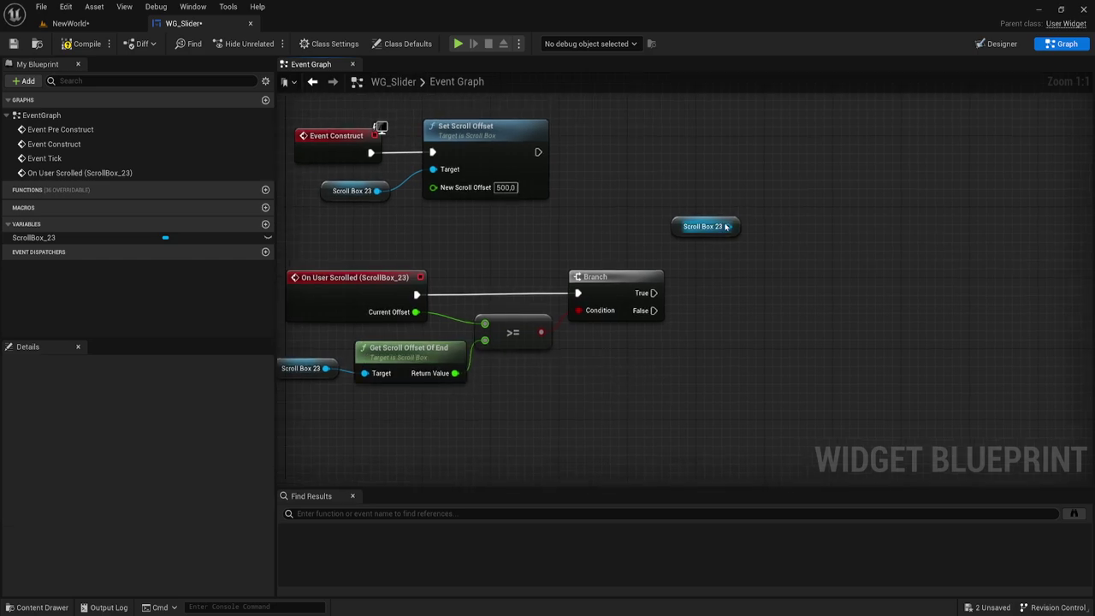
pyautogui.moveTo(727, 226); pyautogui.dragTo(780, 203)
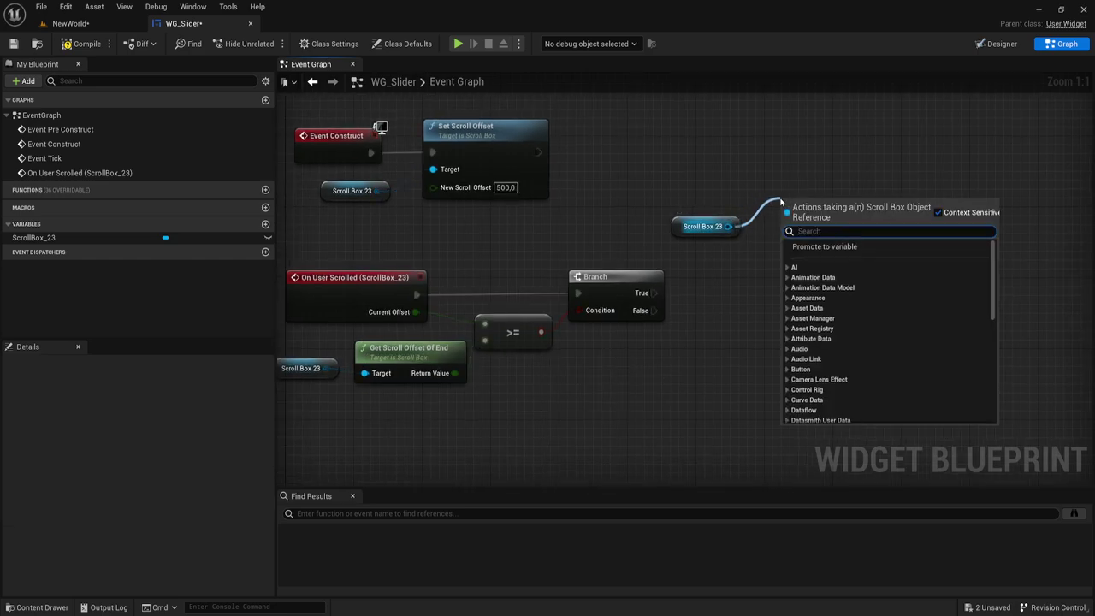
pyautogui.click(513, 157)
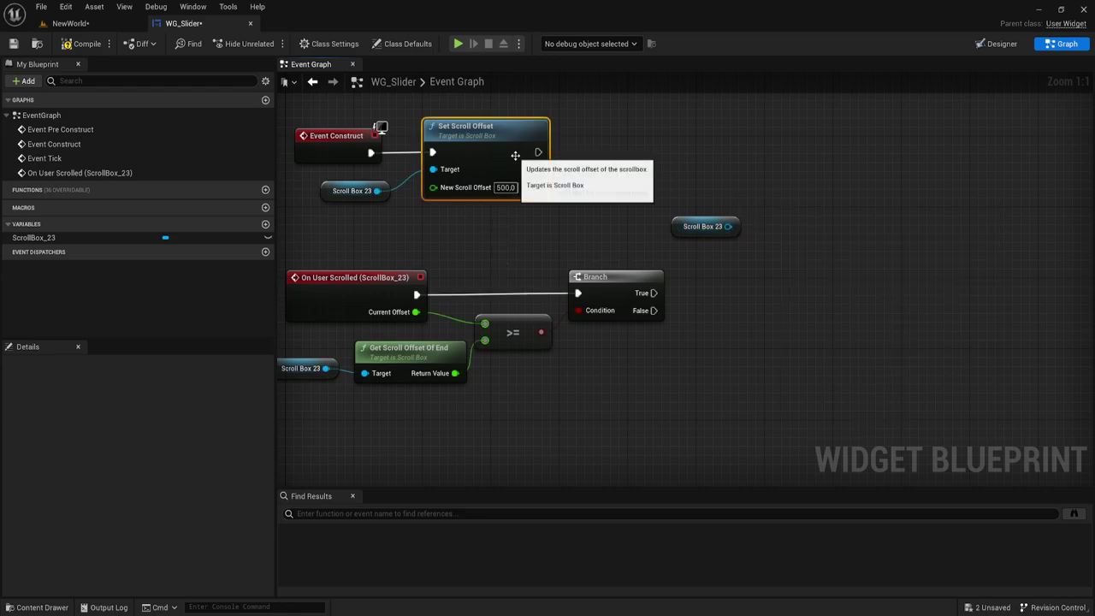
pyautogui.hotkey('ctrl', 'c')
pyautogui.hotkey('ctrl', 'v')
pyautogui.moveTo(957, 226); pyautogui.dragTo(793, 191)
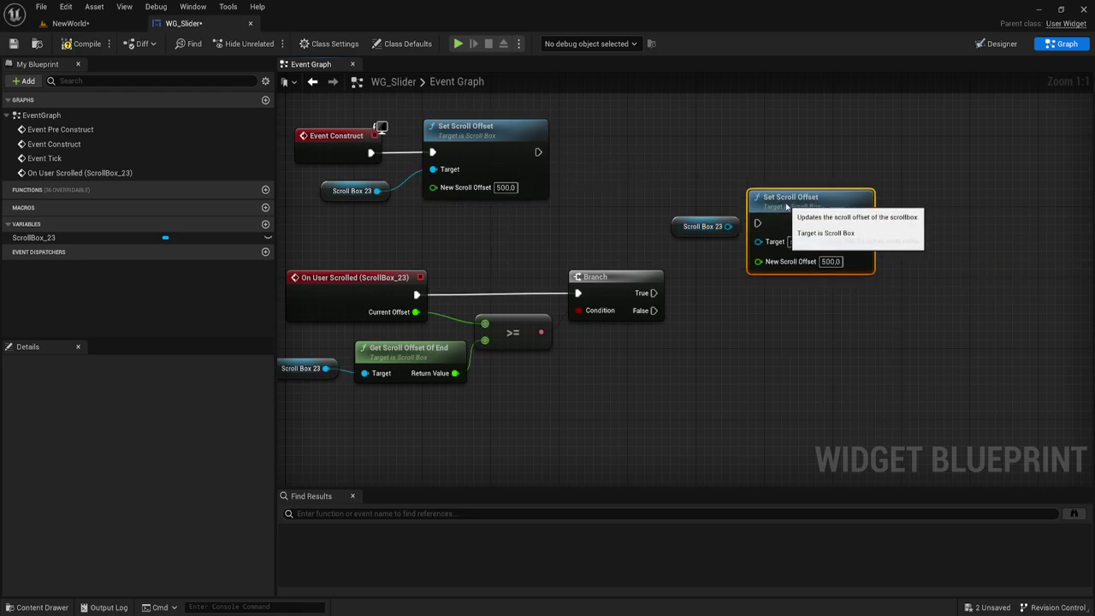
pyautogui.moveTo(727, 226)
pyautogui.mouseDown()
pyautogui.moveTo(758, 233)
pyautogui.moveTo(652, 293)
pyautogui.mouseUp()
pyautogui.click(823, 248)
pyautogui.write('0')
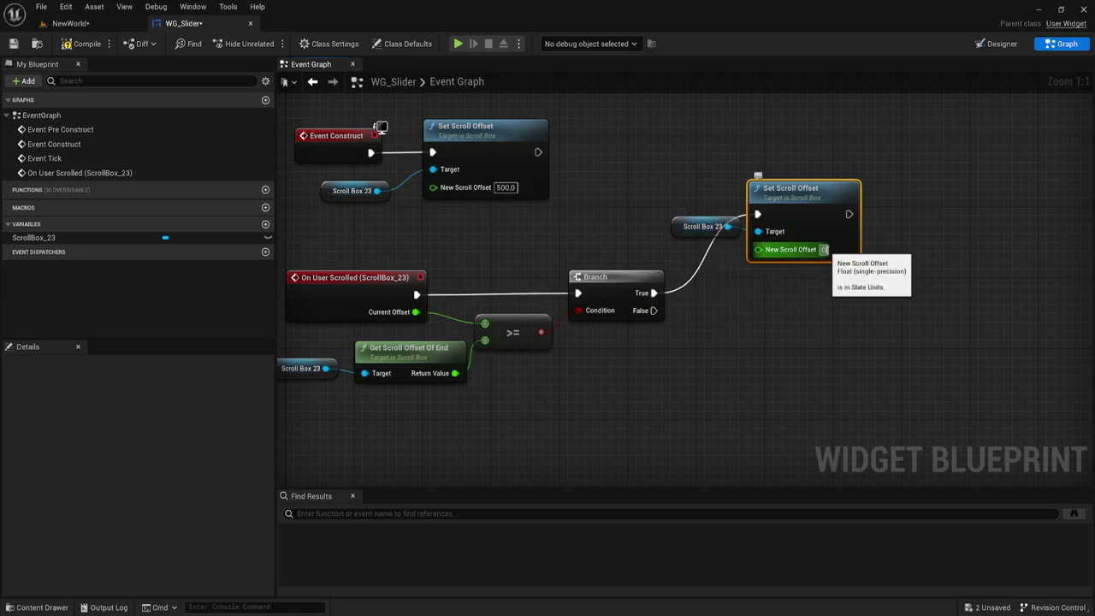
pyautogui.click(813, 296)
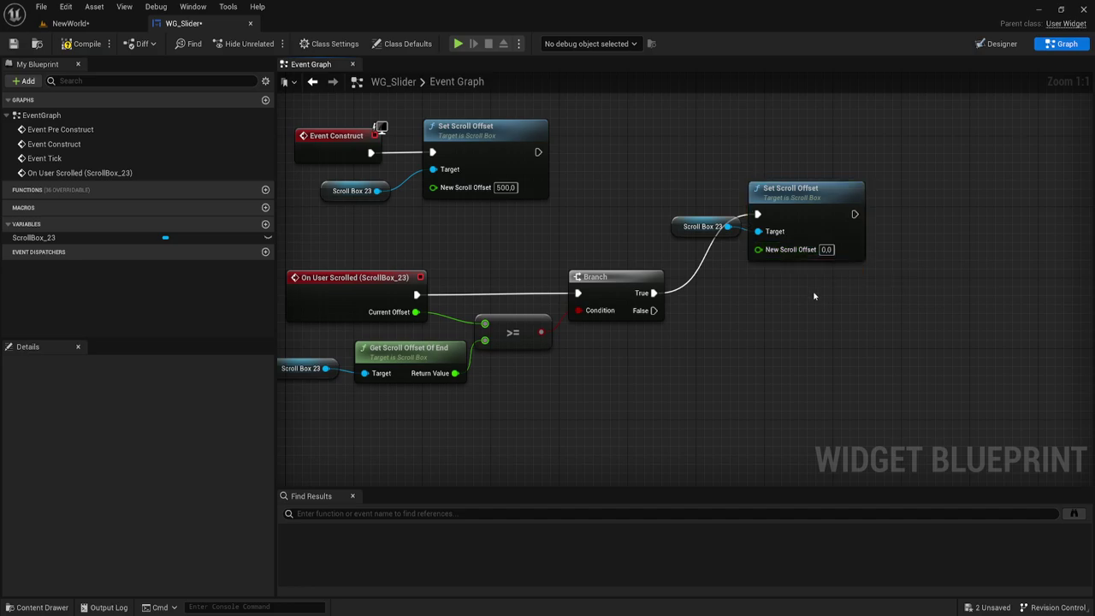
pyautogui.moveTo(764, 331); pyautogui.dragTo(715, 312, button='right')
# Duplicate the Branch and >= nodes, then delete the copied >= node.
pyautogui.moveTo(699, 220); pyautogui.dragTo(706, 214)
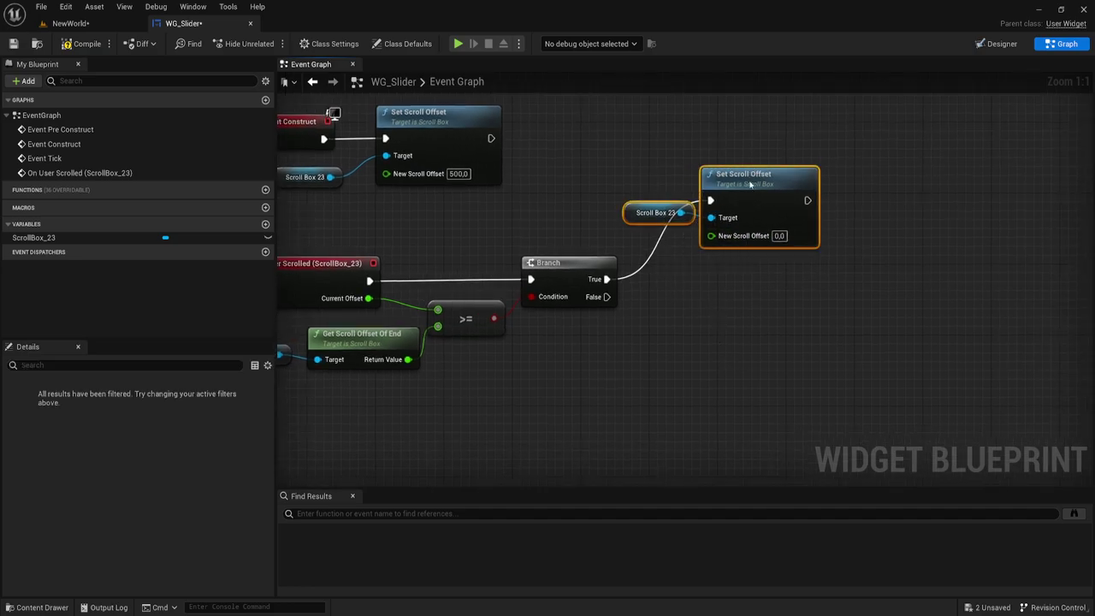
pyautogui.moveTo(703, 299); pyautogui.dragTo(735, 278, button='right')
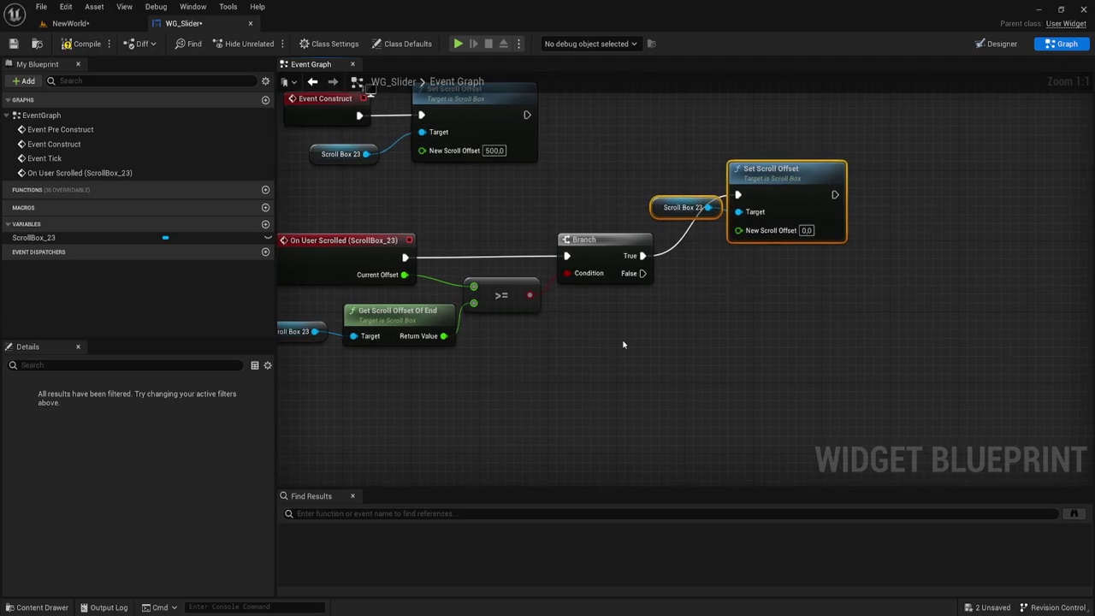
pyautogui.moveTo(513, 304); pyautogui.dragTo(640, 232)
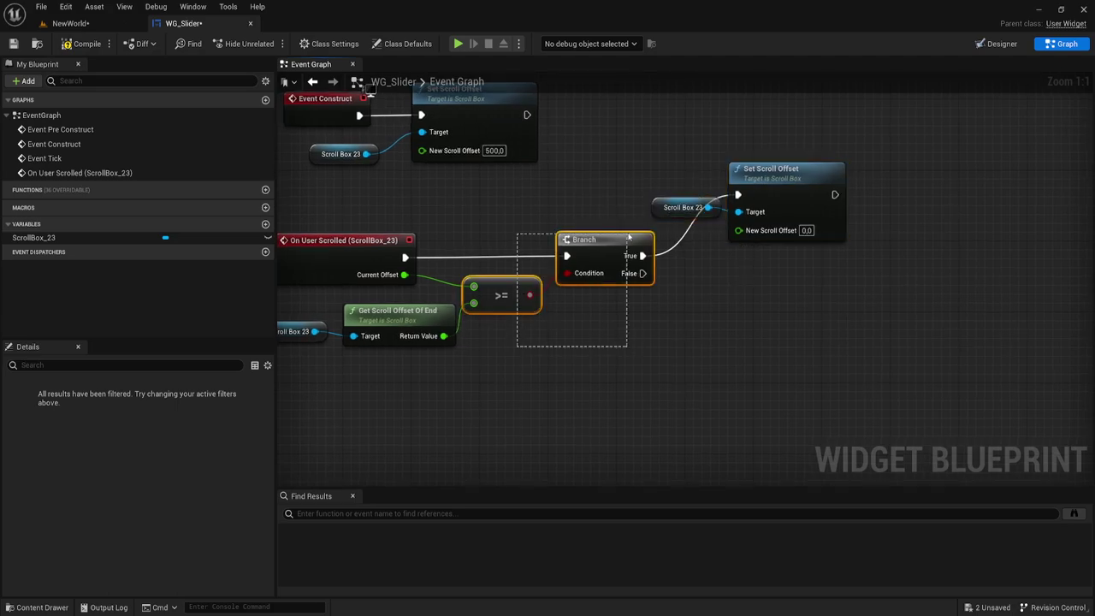
pyautogui.hotkey('ctrl', 'c')
pyautogui.hotkey('ctrl', 'v')
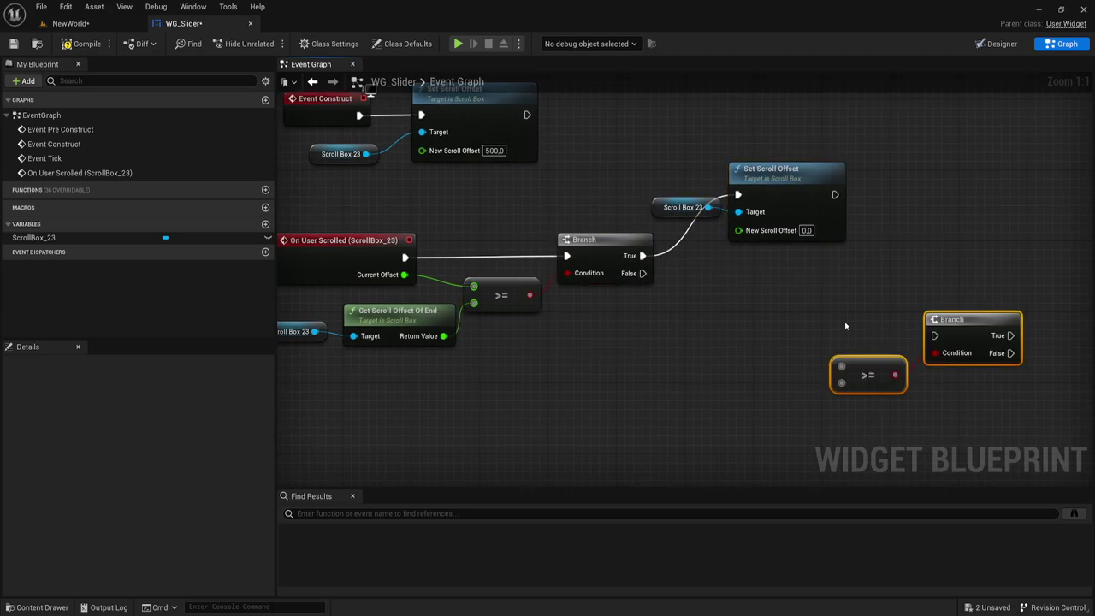
pyautogui.rightClick(852, 307)
pyautogui.click(813, 305)
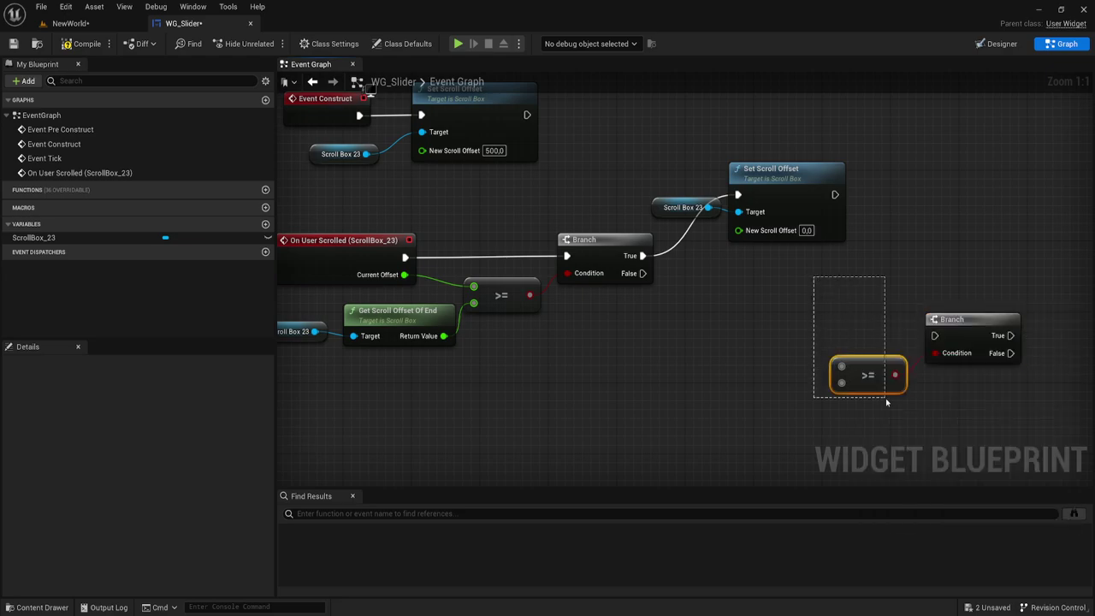
pyautogui.press('Delete')
# Feed a Current Offset == 0.0 node into the new Branch, run from the first Branch's False.
pyautogui.moveTo(404, 275); pyautogui.dragTo(777, 310)
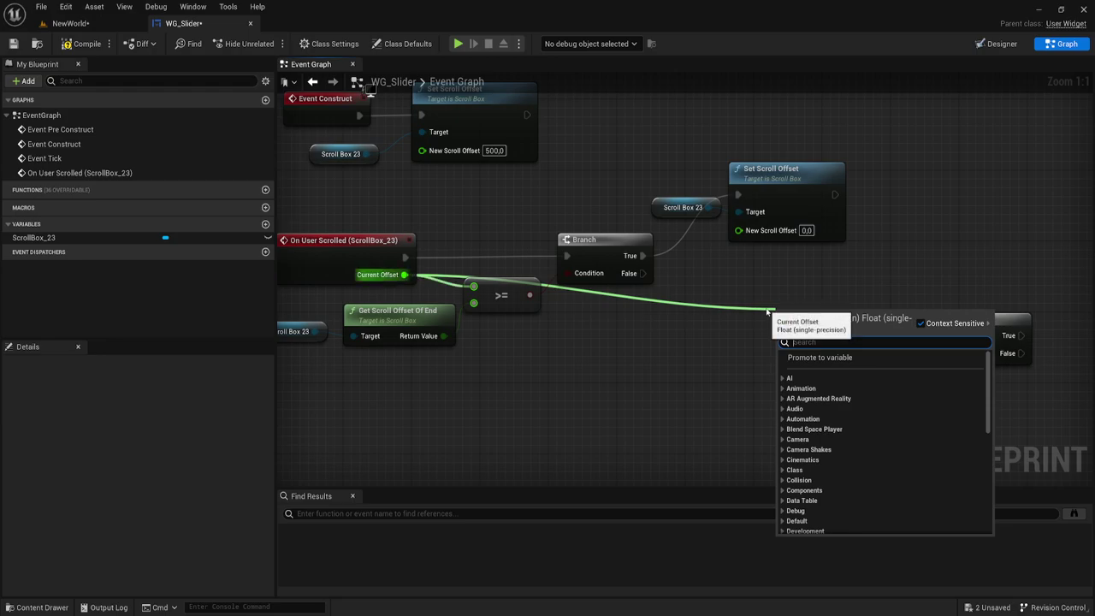
pyautogui.write('==')
pyautogui.click(825, 462)
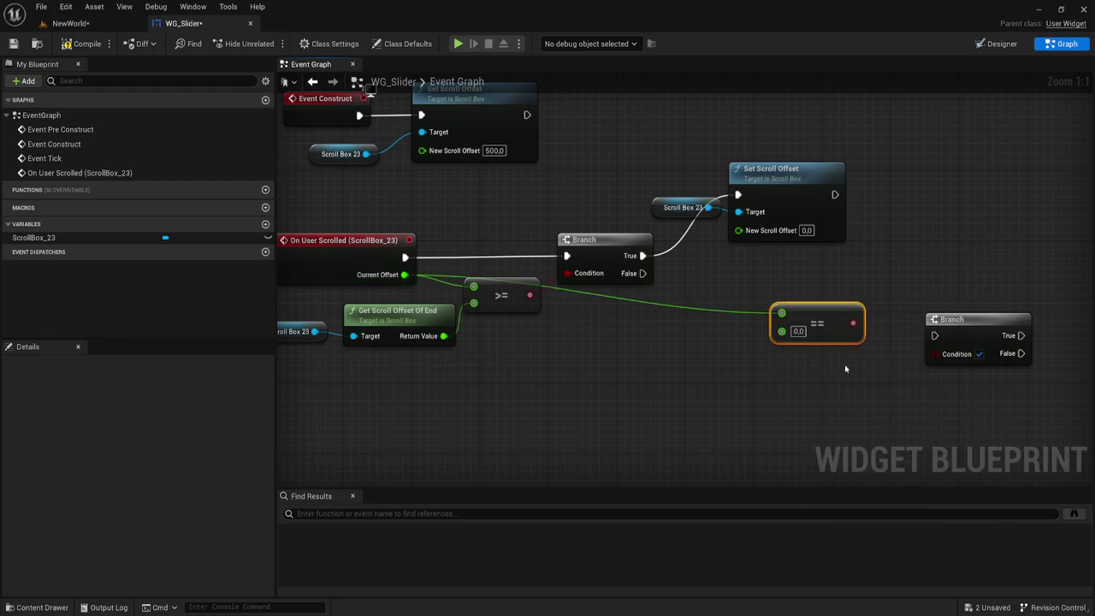
pyautogui.moveTo(954, 333); pyautogui.dragTo(832, 196)
pyautogui.moveTo(896, 300); pyautogui.dragTo(644, 275)
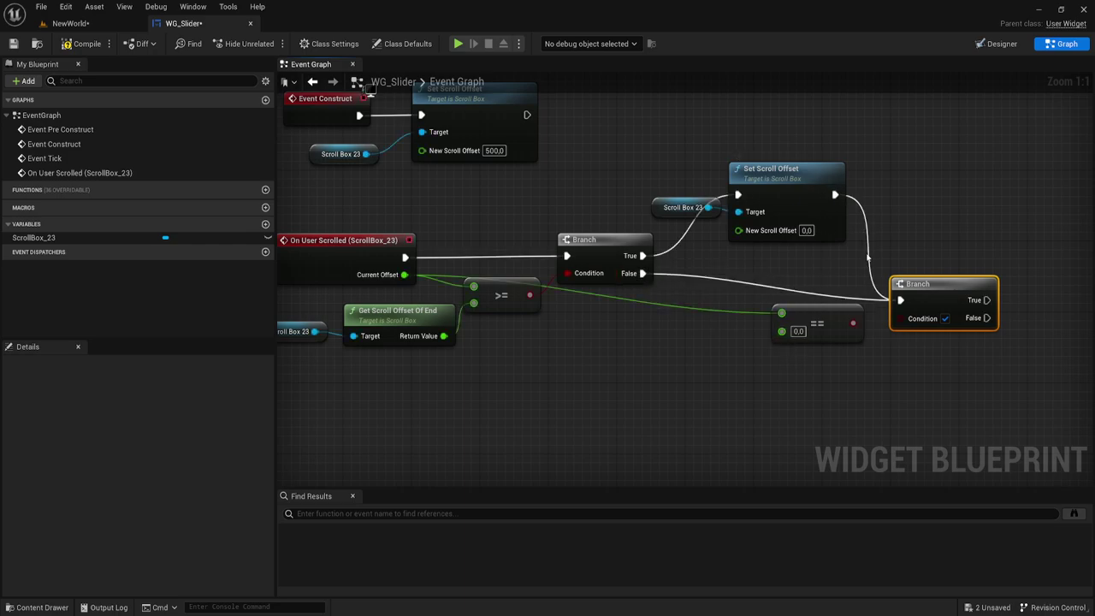
pyautogui.moveTo(693, 237); pyautogui.dragTo(847, 154)
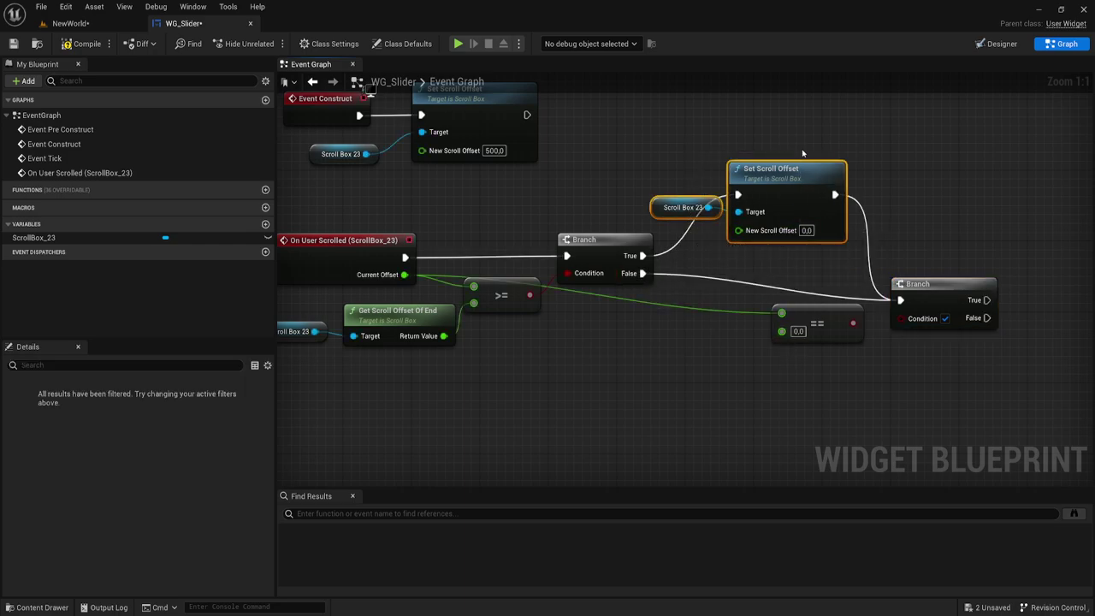
pyautogui.moveTo(744, 231); pyautogui.dragTo(727, 231)
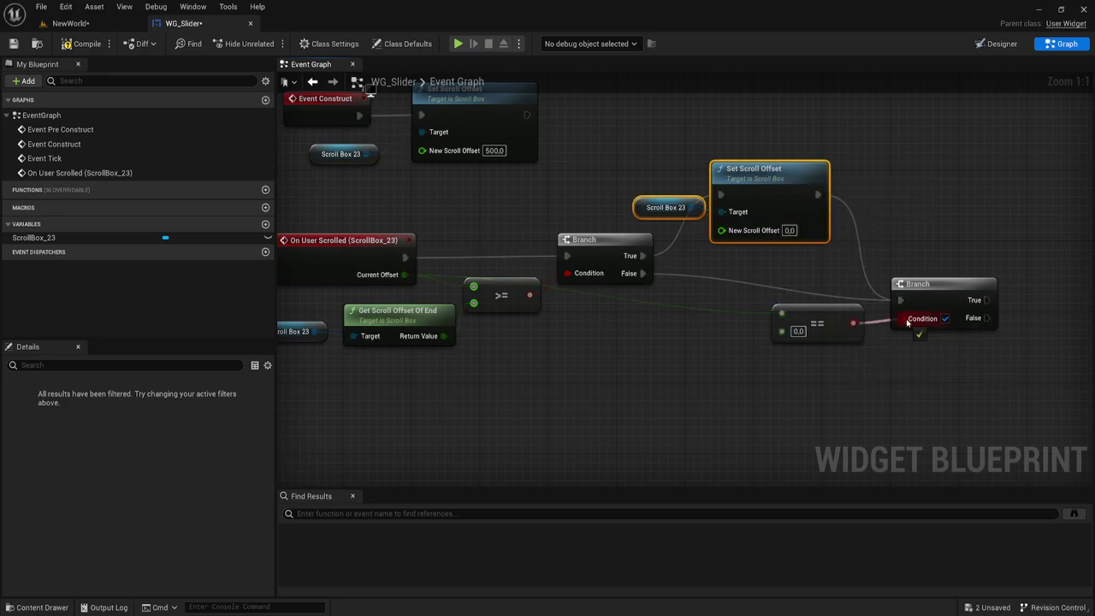
pyautogui.moveTo(850, 325); pyautogui.dragTo(900, 318)
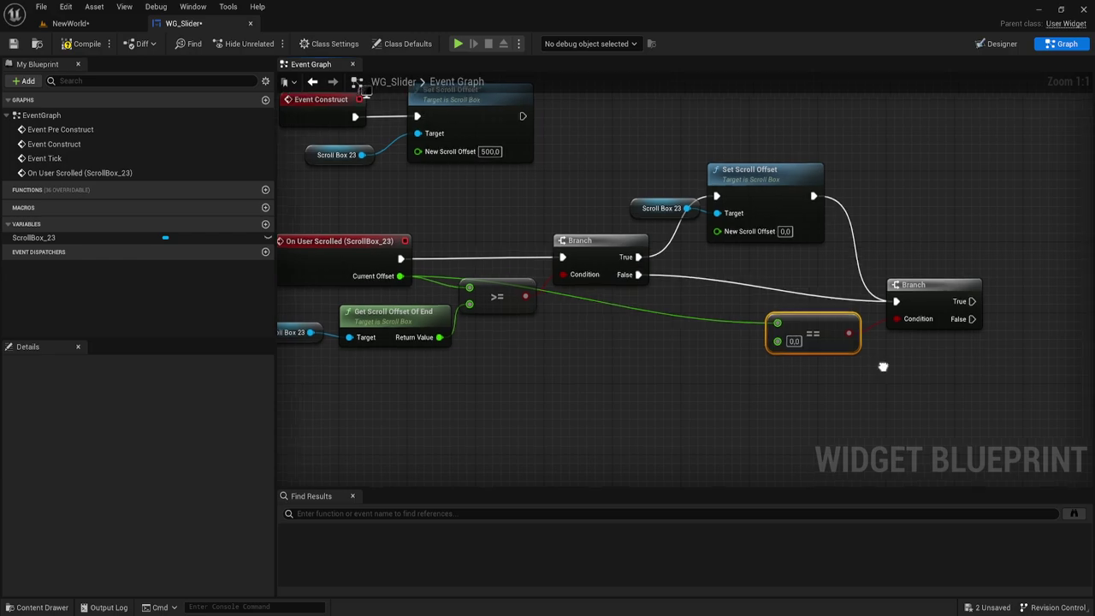
pyautogui.moveTo(882, 364); pyautogui.dragTo(755, 354, button='right')
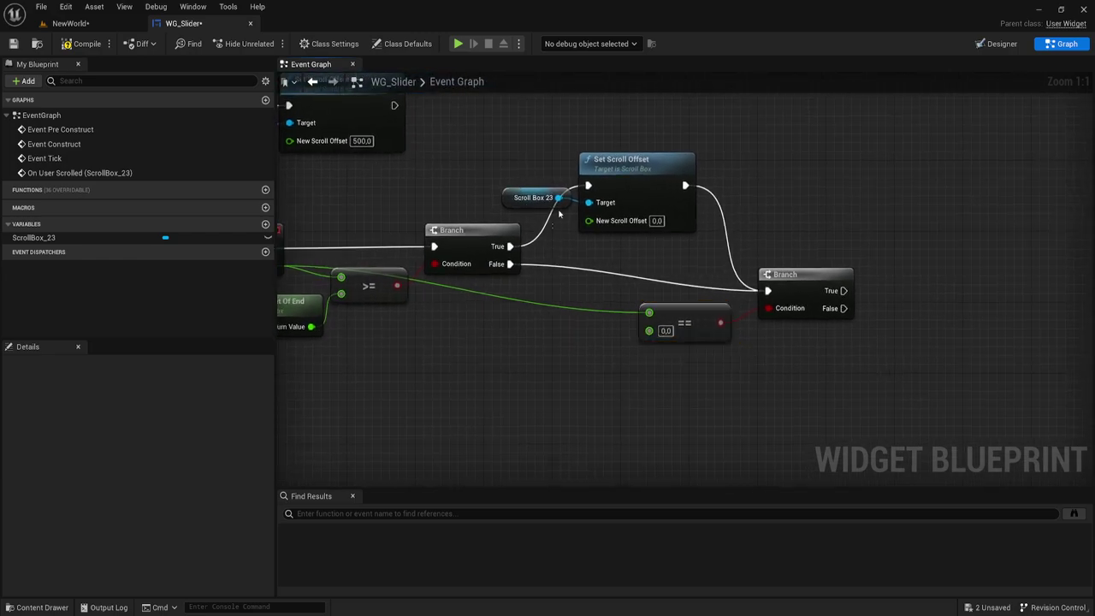
# Paste a Scroll Box 23 and Set Scroll Offset pair on the second Branch's True, using the end offset.
pyautogui.moveTo(559, 214); pyautogui.dragTo(614, 139)
pyautogui.hotkey('ctrl', 'v')
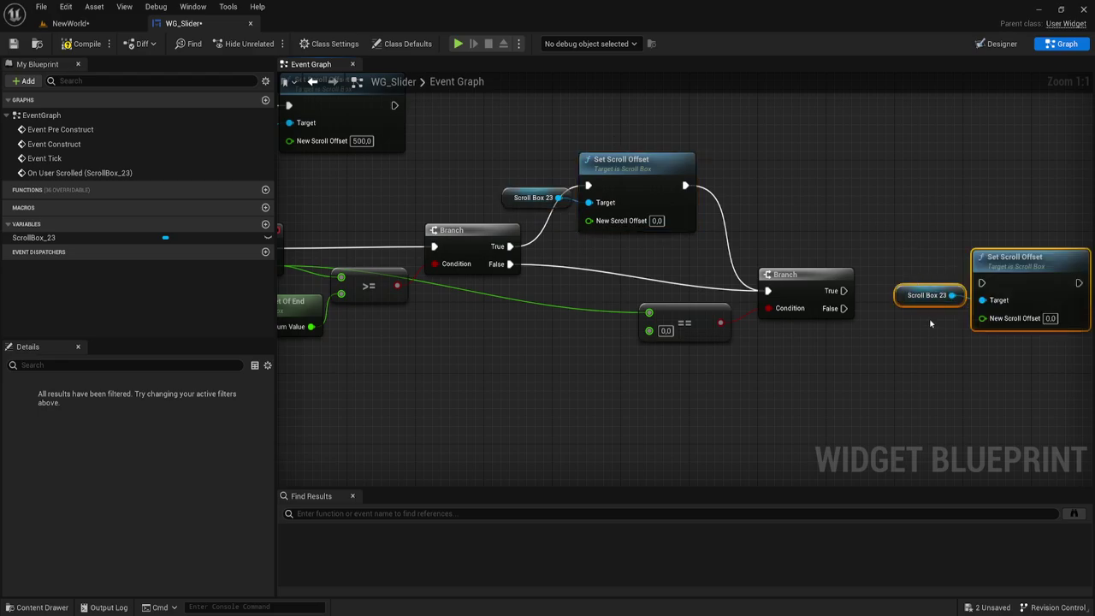
pyautogui.moveTo(948, 254); pyautogui.dragTo(957, 172, button='right')
pyautogui.moveTo(1007, 198)
pyautogui.mouseDown()
pyautogui.moveTo(981, 234)
pyautogui.moveTo(934, 235)
pyautogui.mouseUp()
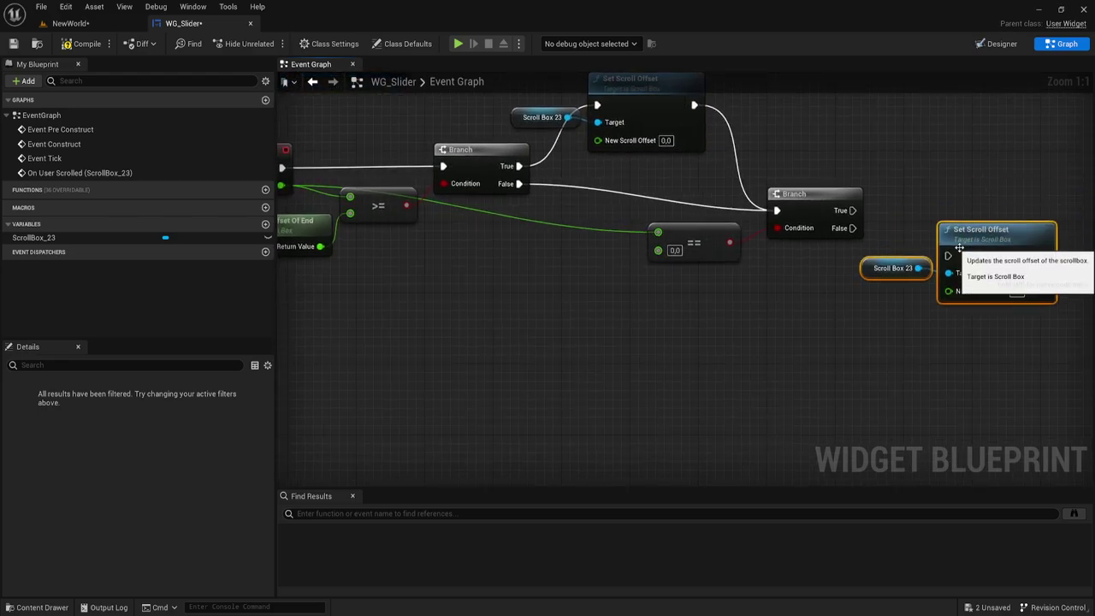
pyautogui.moveTo(847, 212); pyautogui.dragTo(849, 211)
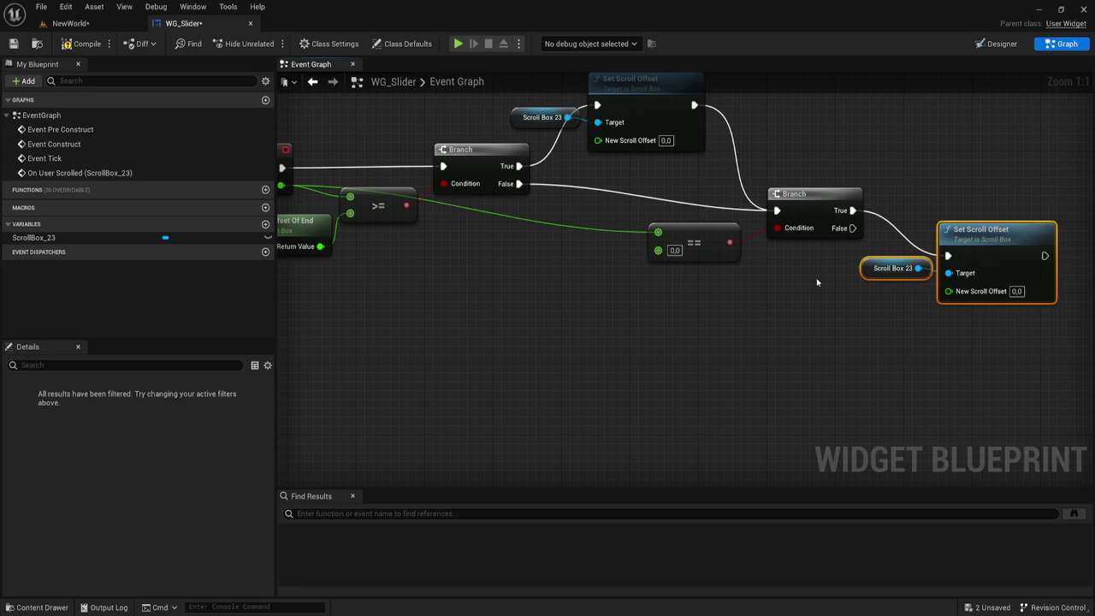
pyautogui.moveTo(742, 291); pyautogui.dragTo(800, 286, button='right')
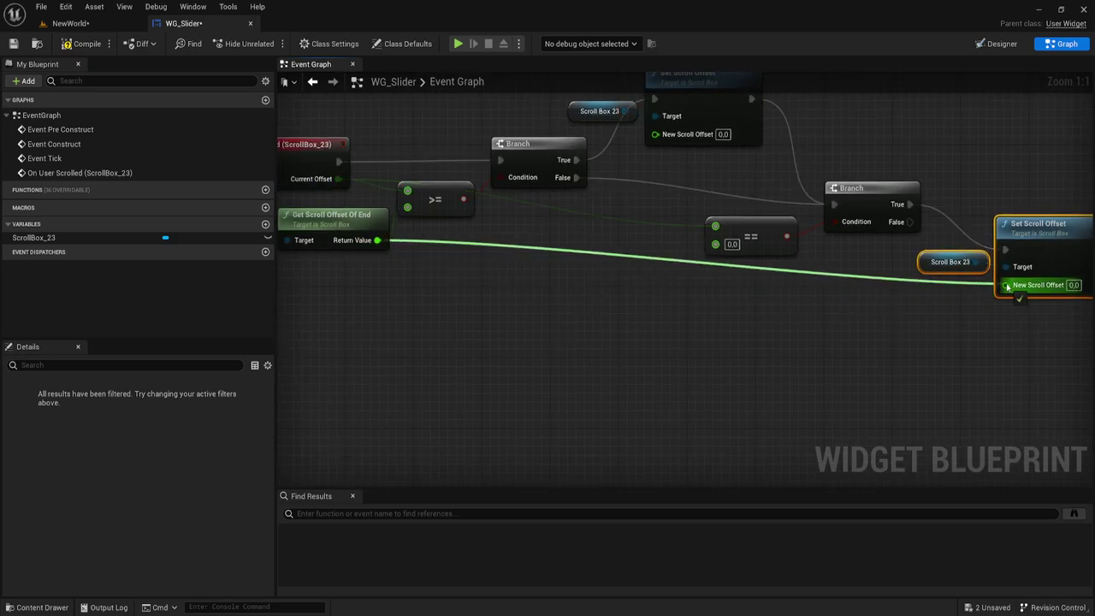
pyautogui.moveTo(376, 240); pyautogui.dragTo(1006, 285)
pyautogui.moveTo(869, 336); pyautogui.dragTo(859, 361, button='right')
pyautogui.moveTo(764, 318)
pyautogui.mouseDown(button='right')
pyautogui.moveTo(652, 329)
pyautogui.moveTo(653, 361)
pyautogui.mouseUp(button='right')
pyautogui.scroll(-1, 676, 325)
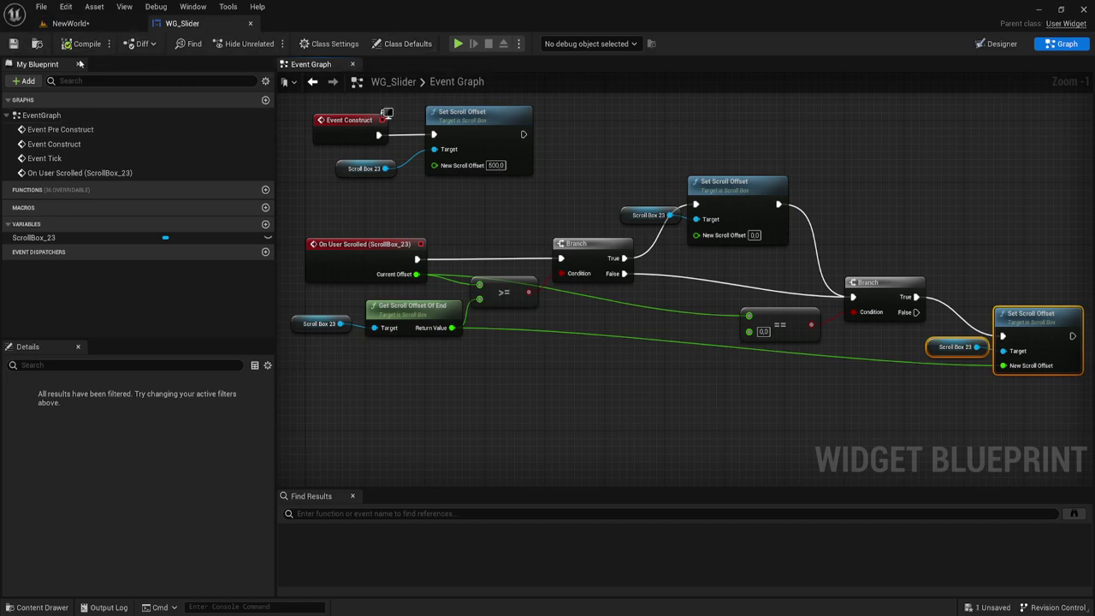
# In the Designer, set ScrollBox_23's Scrollbar Thickness Y to 50.
pyautogui.click(1026, 45)
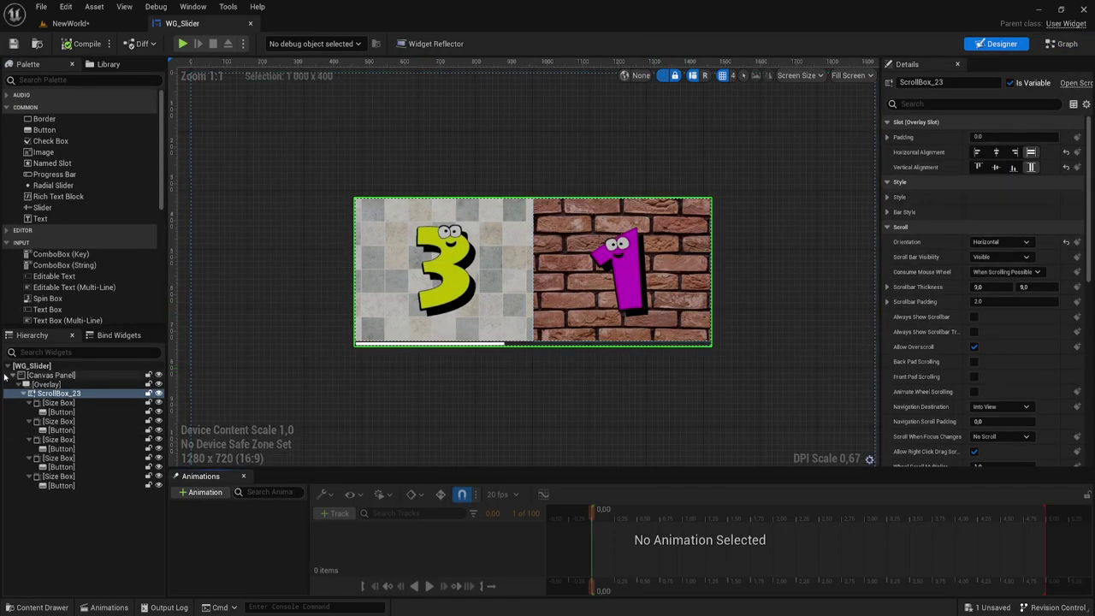
pyautogui.click(58, 402)
pyautogui.click(58, 393)
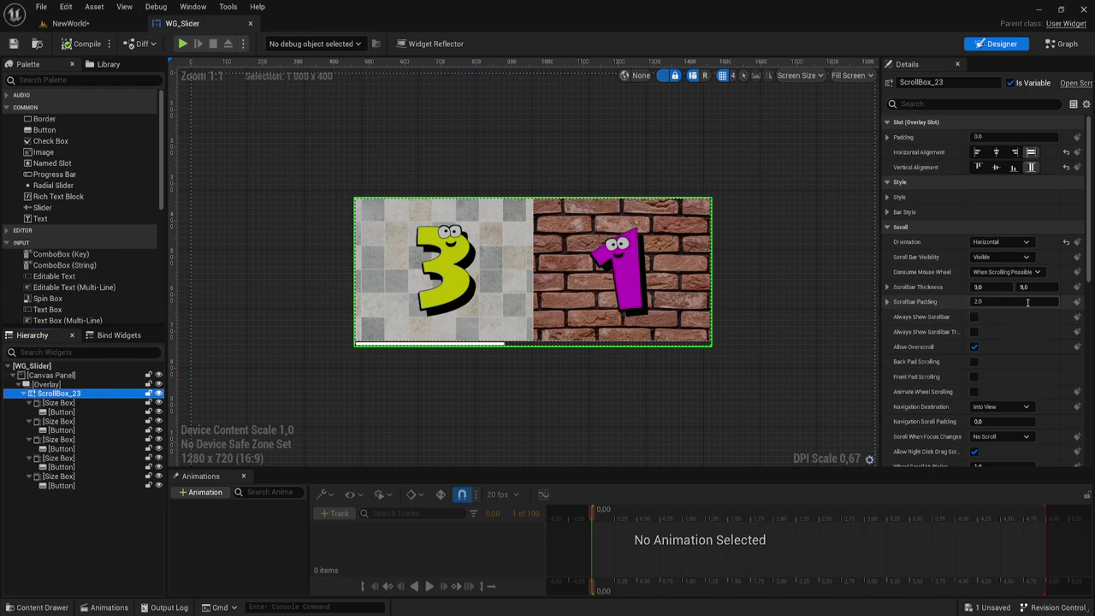
pyautogui.write('0')
pyautogui.press('Return')
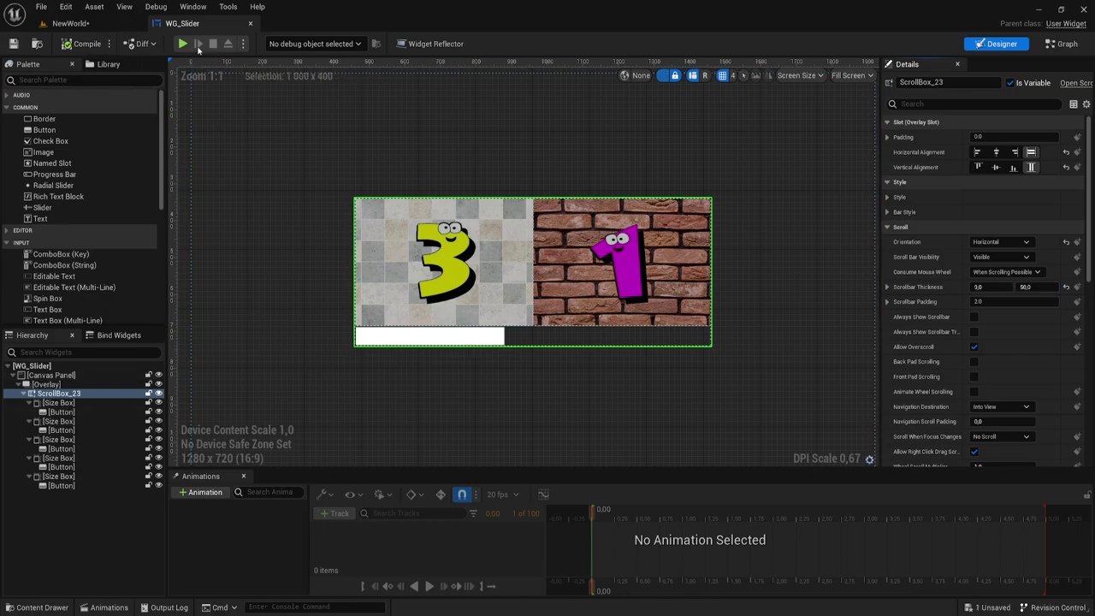
pyautogui.click(183, 44)
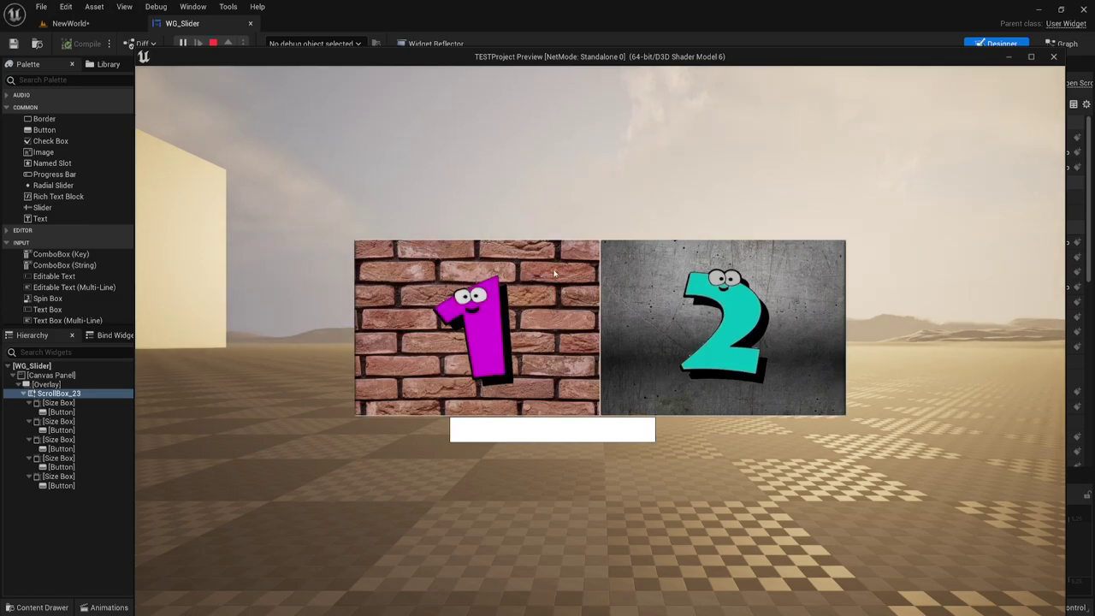
pyautogui.moveTo(577, 322); pyautogui.dragTo(779, 316)
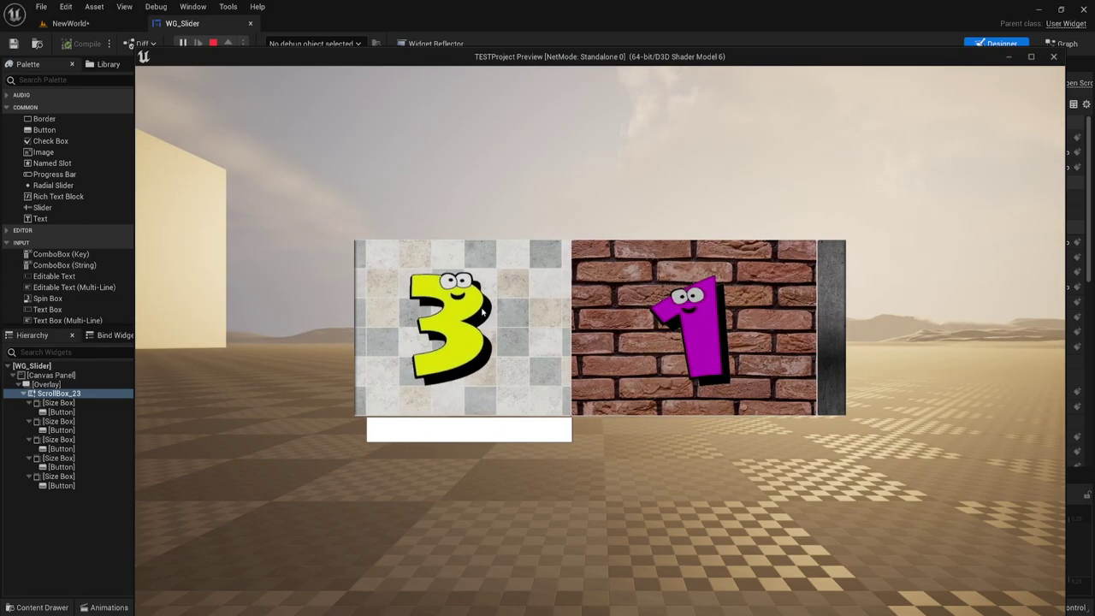
pyautogui.moveTo(514, 319); pyautogui.dragTo(481, 319)
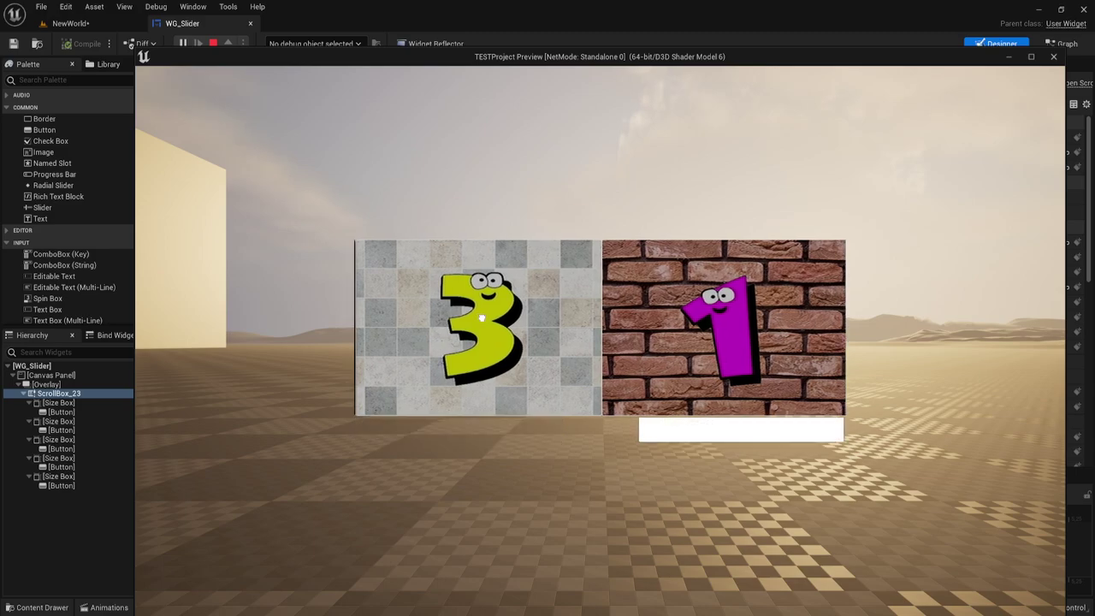
pyautogui.moveTo(481, 317); pyautogui.dragTo(632, 318)
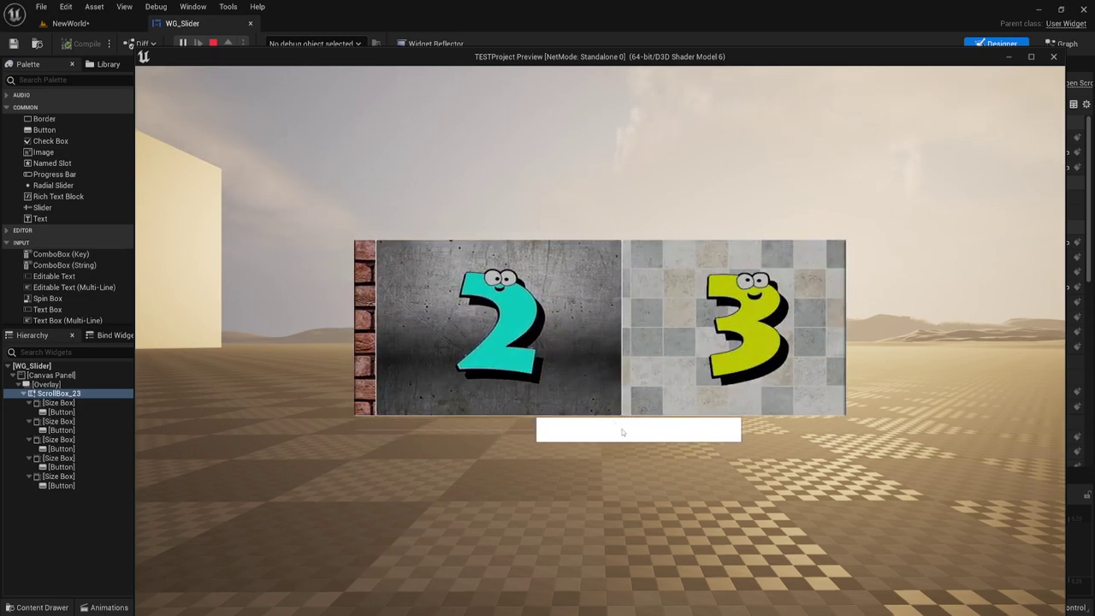
pyautogui.moveTo(622, 433); pyautogui.dragTo(664, 434)
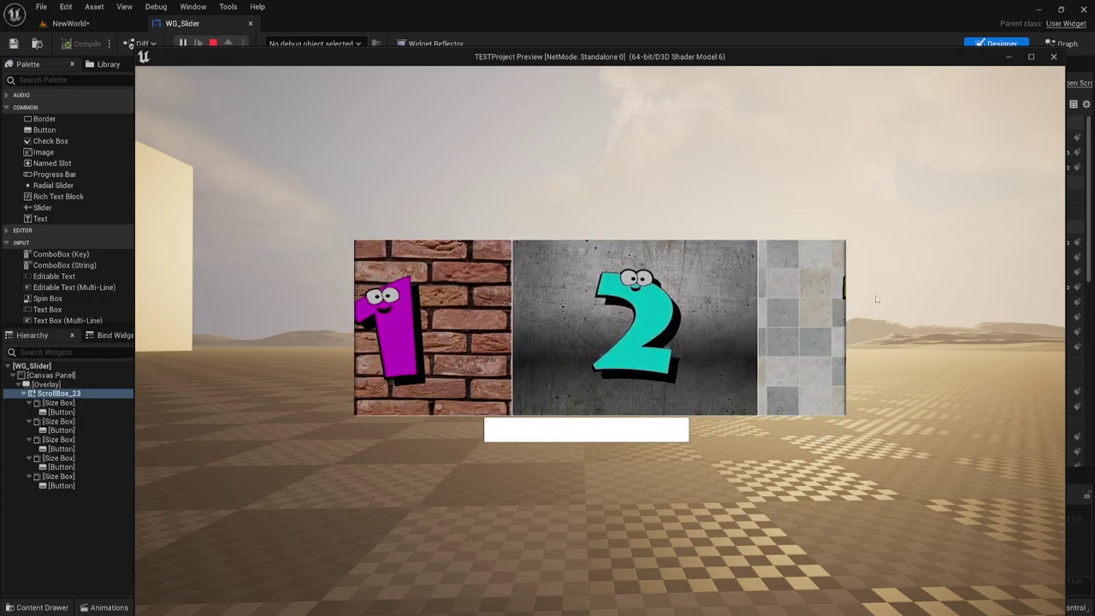
pyautogui.moveTo(776, 313); pyautogui.dragTo(399, 315)
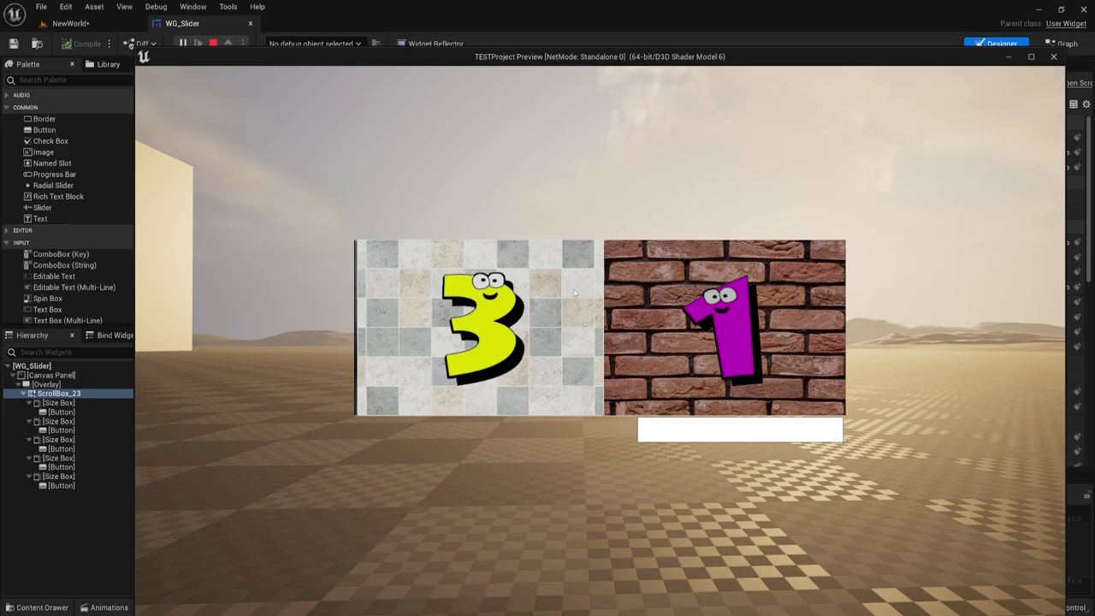
pyautogui.press('Escape')
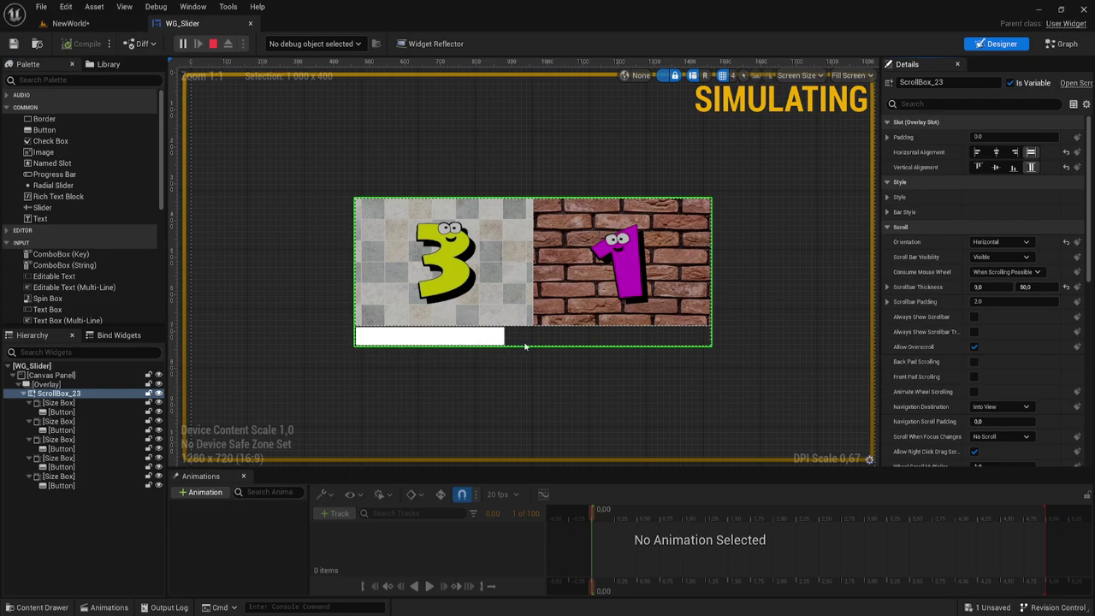
# Select the brick 1 button (Button_222) and tick Is Variable in its Details.
pyautogui.click(600, 272)
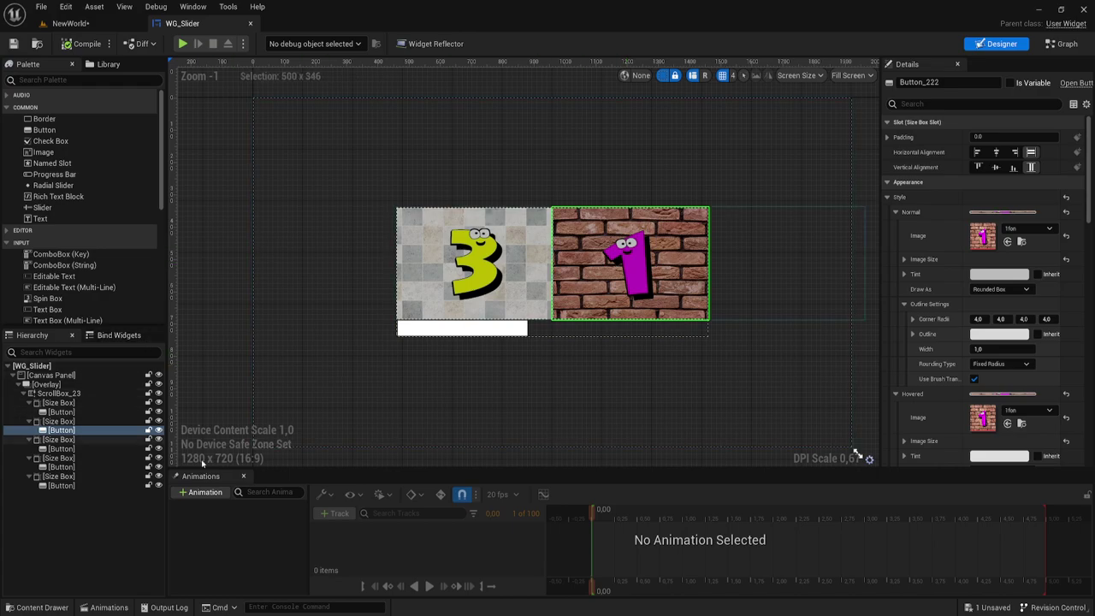
pyautogui.scroll(-5, 949, 365)
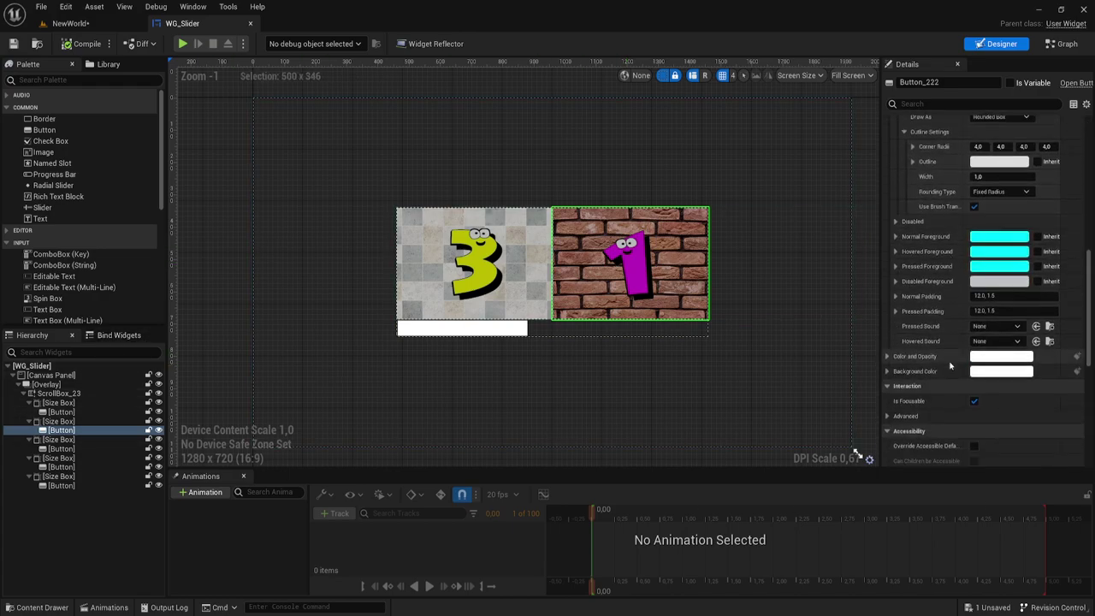
pyautogui.scroll(-5, 950, 365)
pyautogui.scroll(-4, 950, 365)
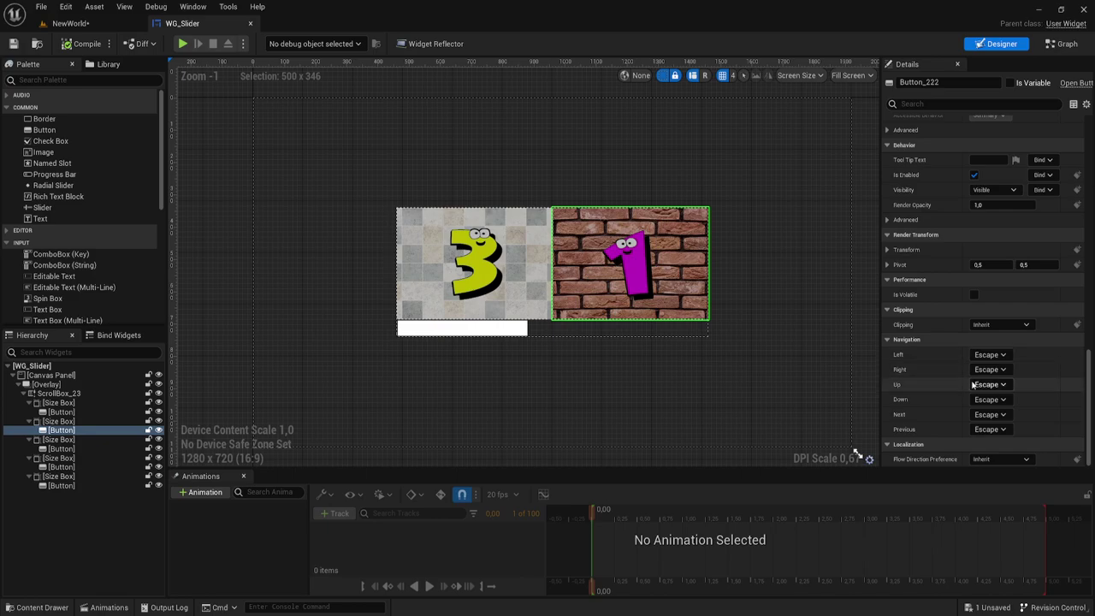
pyautogui.click(1010, 83)
pyautogui.scroll(-3, 932, 409)
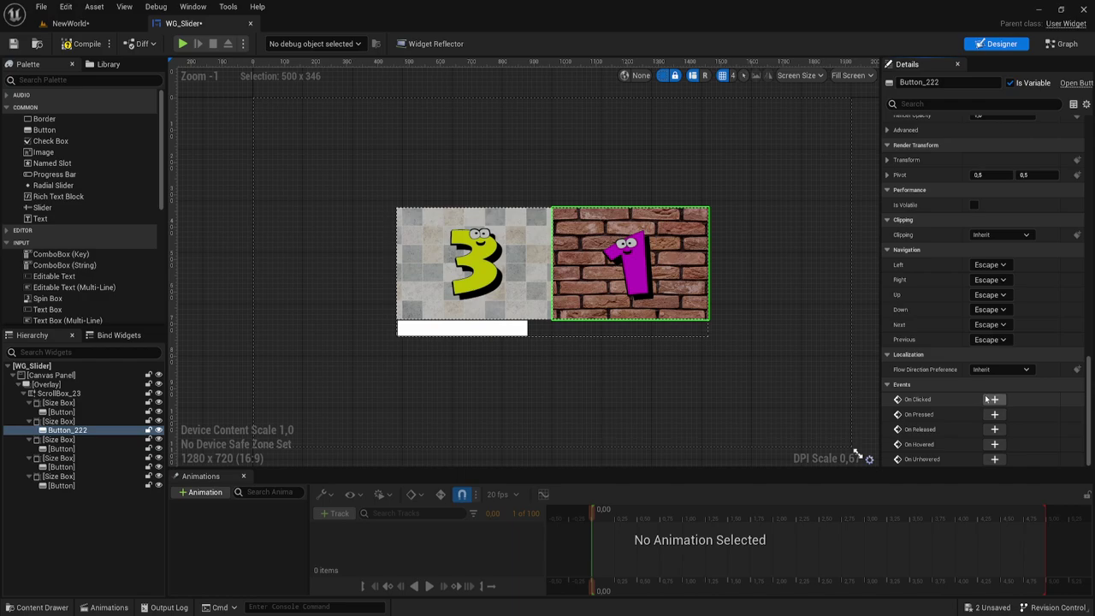
# Add the On Clicked (Button_222) event and position it below the scroll nodes in the graph.
pyautogui.click(994, 400)
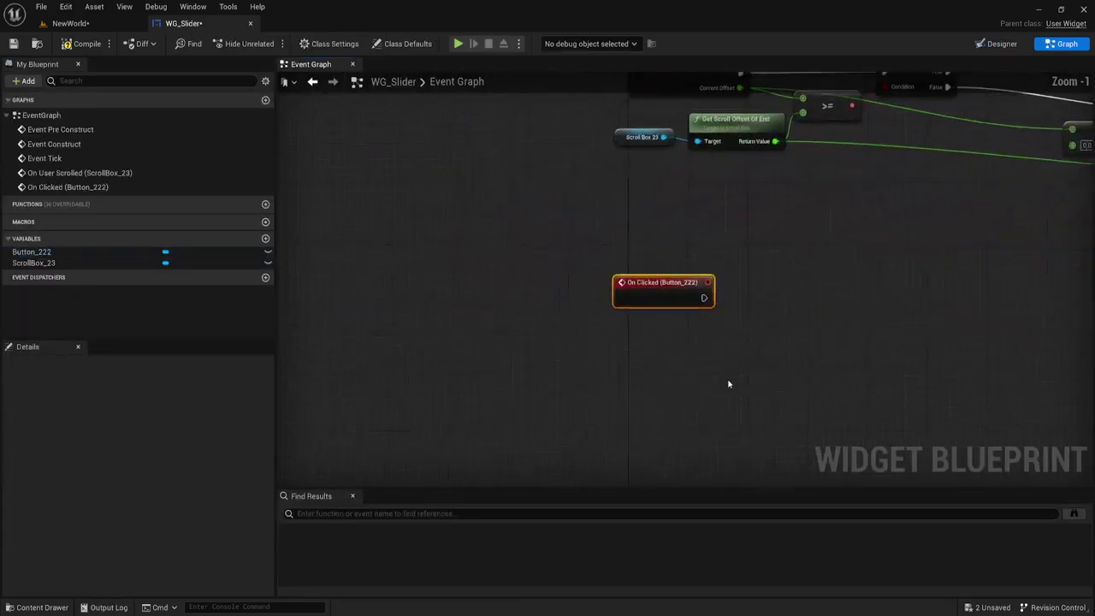
pyautogui.moveTo(354, 171); pyautogui.dragTo(780, 443)
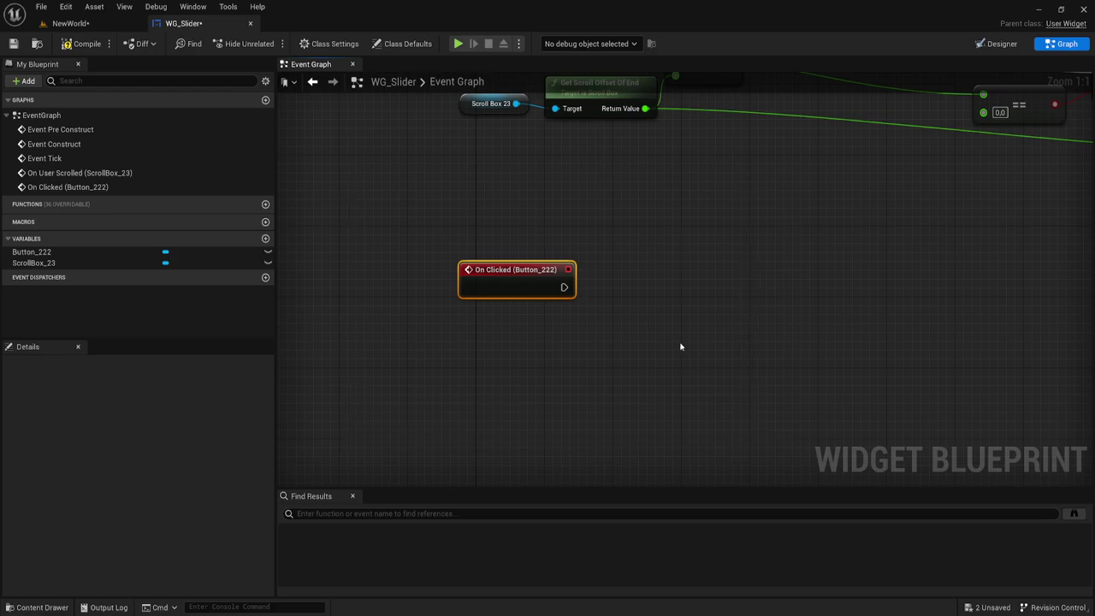
pyautogui.moveTo(546, 293); pyautogui.dragTo(539, 390)
pyautogui.moveTo(717, 408); pyautogui.dragTo(626, 349, button='right')
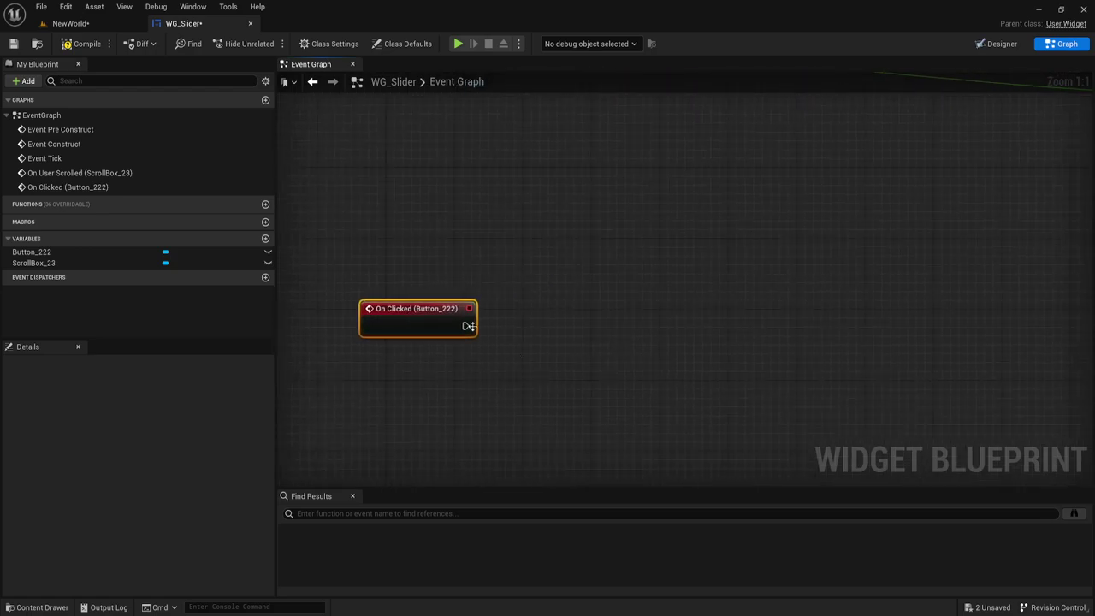
pyautogui.moveTo(465, 326); pyautogui.dragTo(577, 338)
pyautogui.click(565, 285)
pyautogui.click(565, 286)
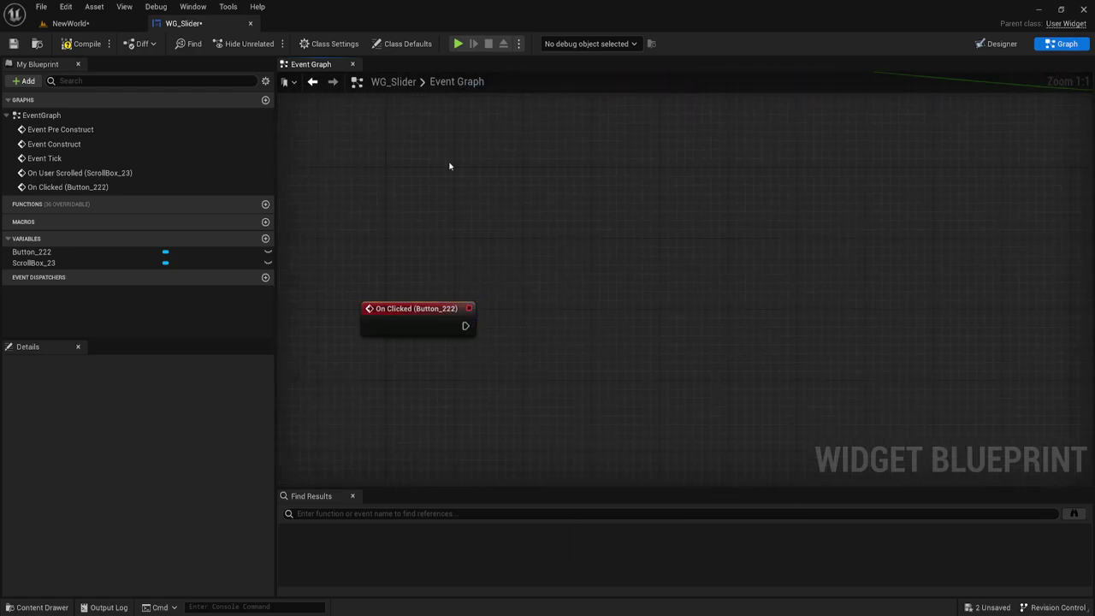
pyautogui.moveTo(301, 77); pyautogui.dragTo(302, 121, button='right')
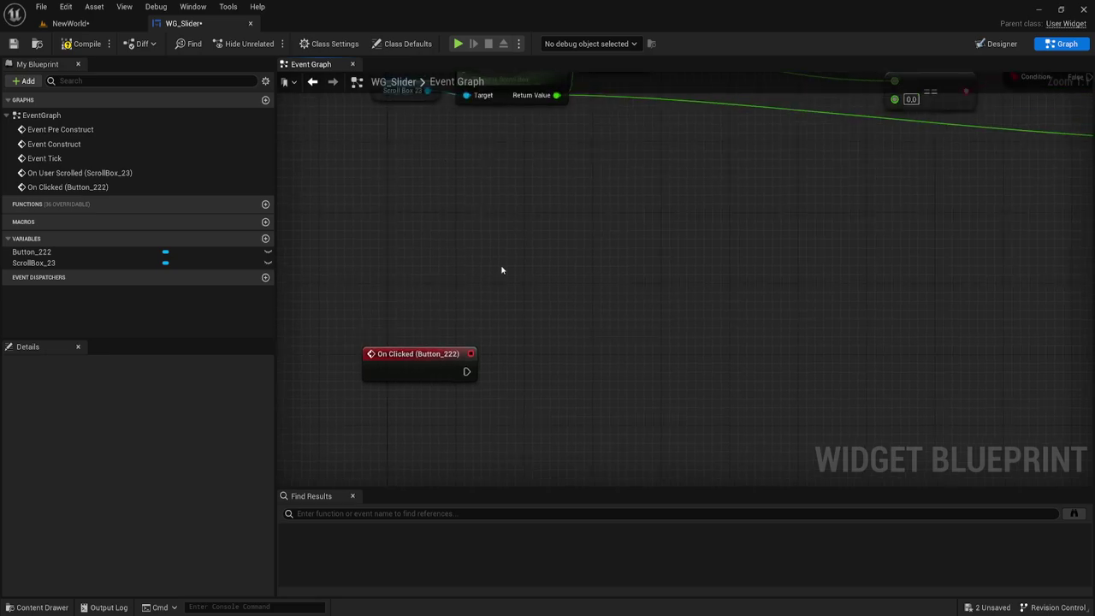
pyautogui.moveTo(502, 270); pyautogui.dragTo(547, 257, button='right')
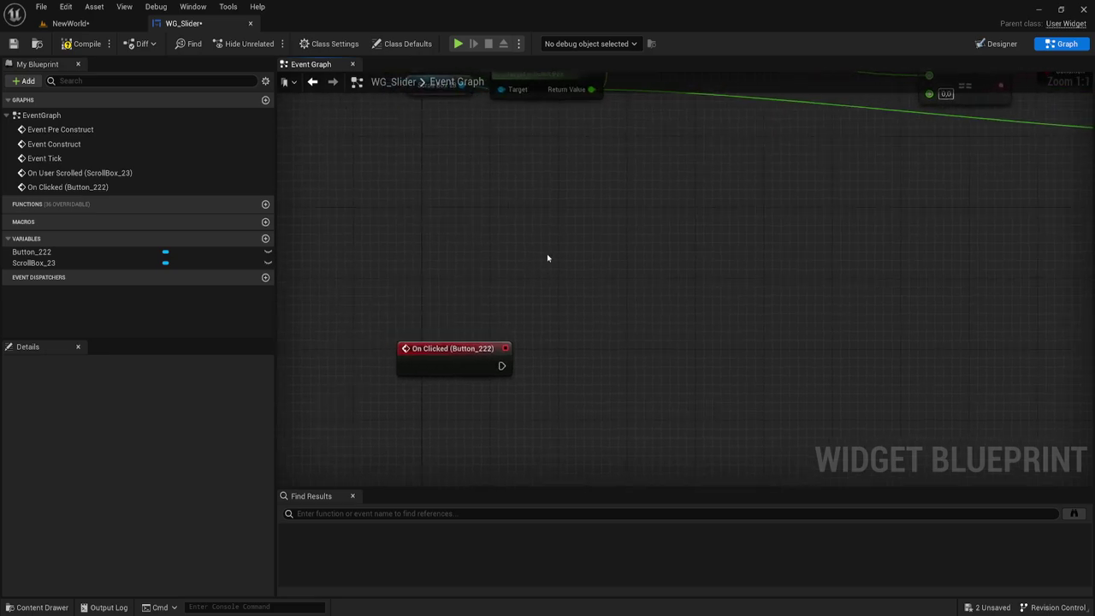
# In the Designer, select the last number button, Button_473, and add its On Clicked event.
pyautogui.click(1001, 44)
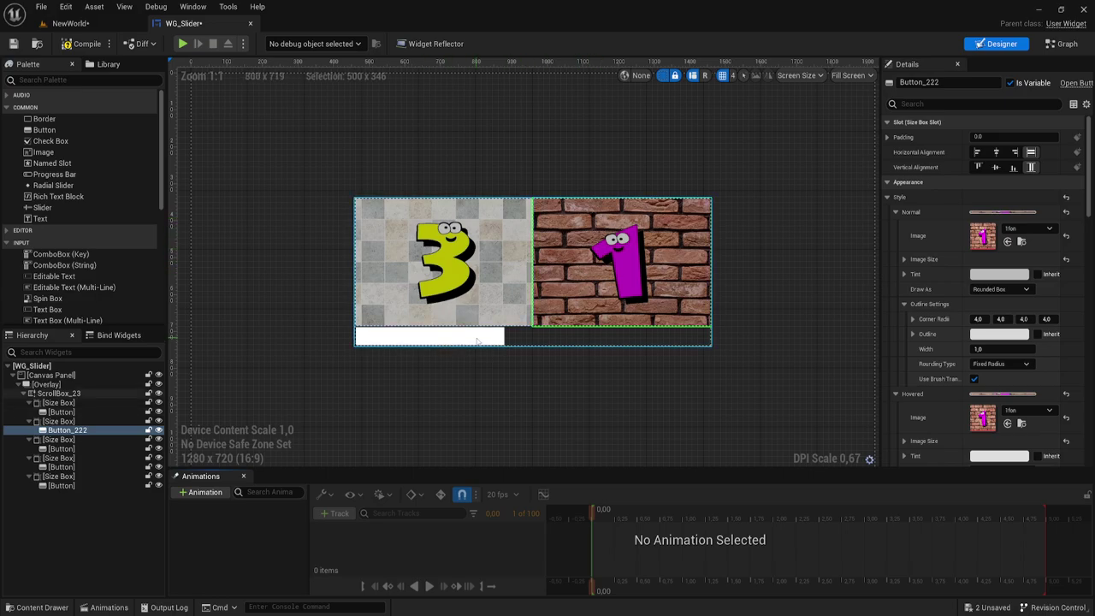
pyautogui.click(62, 485)
pyautogui.scroll(-3, 1022, 425)
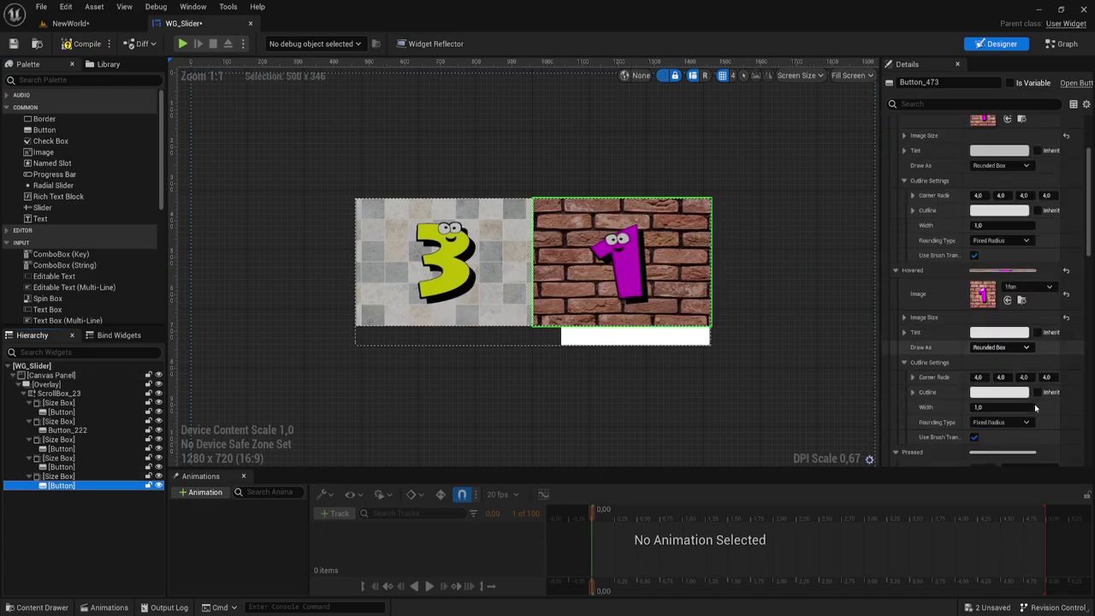
pyautogui.scroll(-3, 1034, 408)
pyautogui.scroll(-3, 1034, 408)
pyautogui.scroll(-3, 1034, 408)
pyautogui.scroll(-3, 1035, 408)
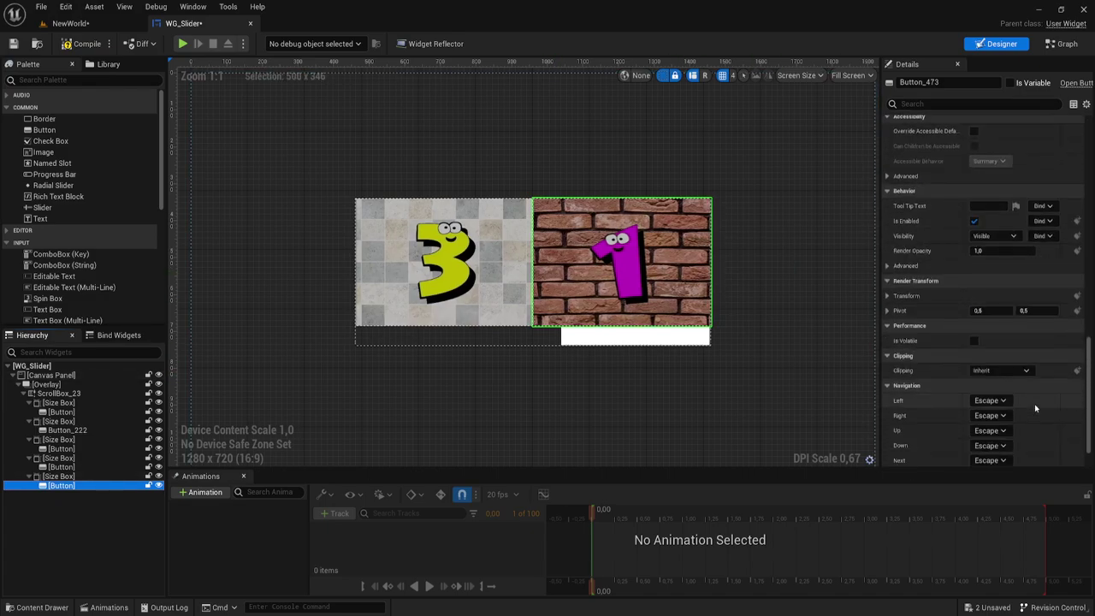
pyautogui.scroll(-2, 1034, 408)
pyautogui.scroll(-3, 983, 342)
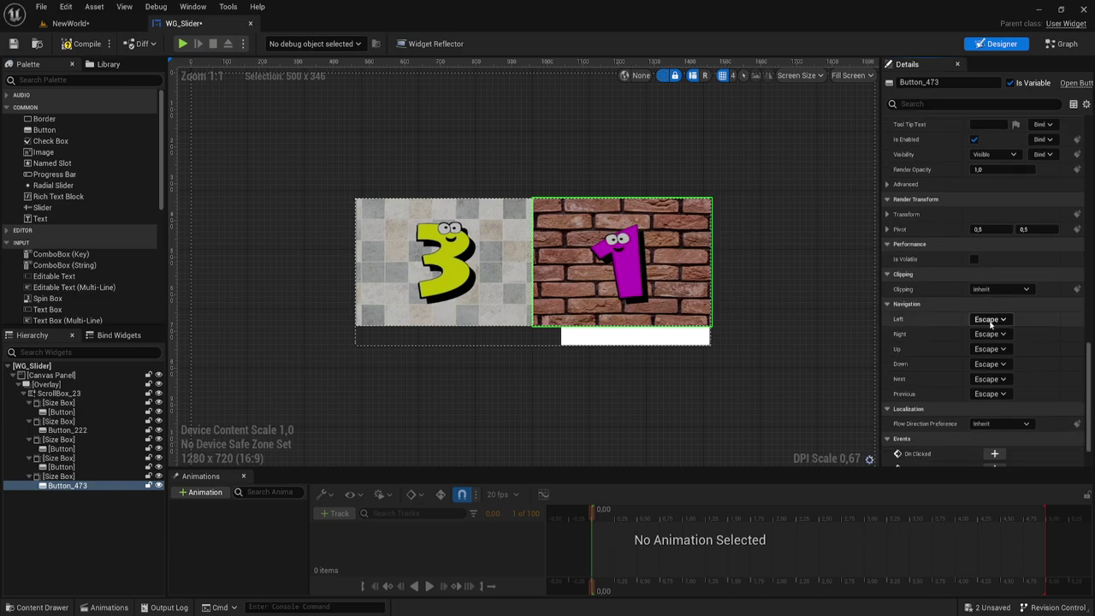
pyautogui.scroll(-3, 984, 384)
pyautogui.click(976, 399)
# Place the Button_473 event under Button_222's and wire both click events into a new Print String node.
pyautogui.moveTo(824, 367); pyautogui.dragTo(751, 404, button='right')
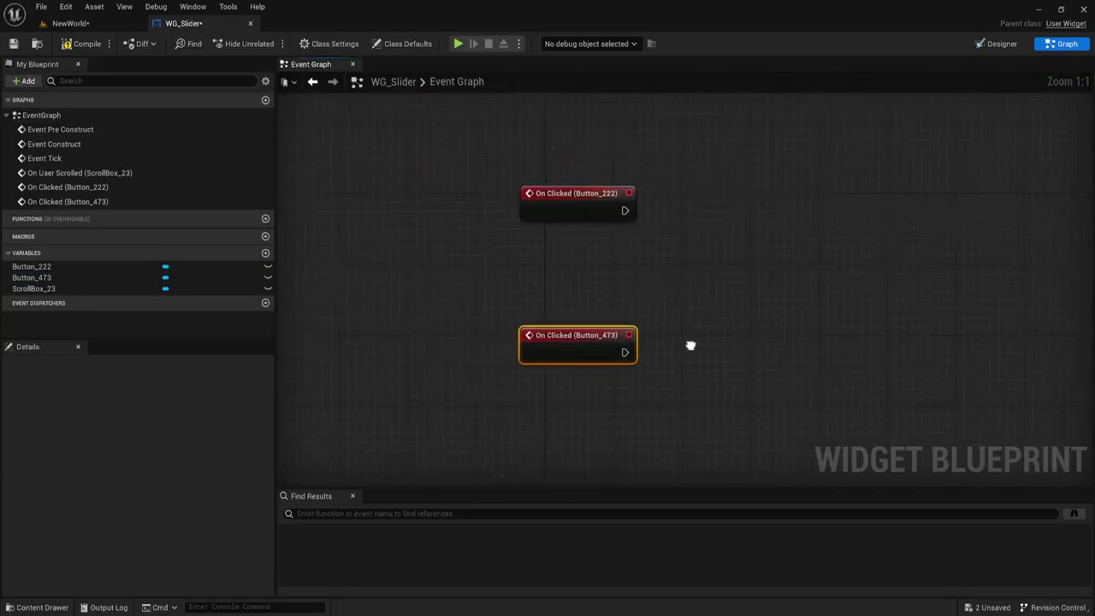
pyautogui.moveTo(569, 361); pyautogui.dragTo(570, 273)
pyautogui.moveTo(704, 248)
pyautogui.mouseDown(button='right')
pyautogui.moveTo(679, 278)
pyautogui.moveTo(584, 319)
pyautogui.mouseUp(button='right')
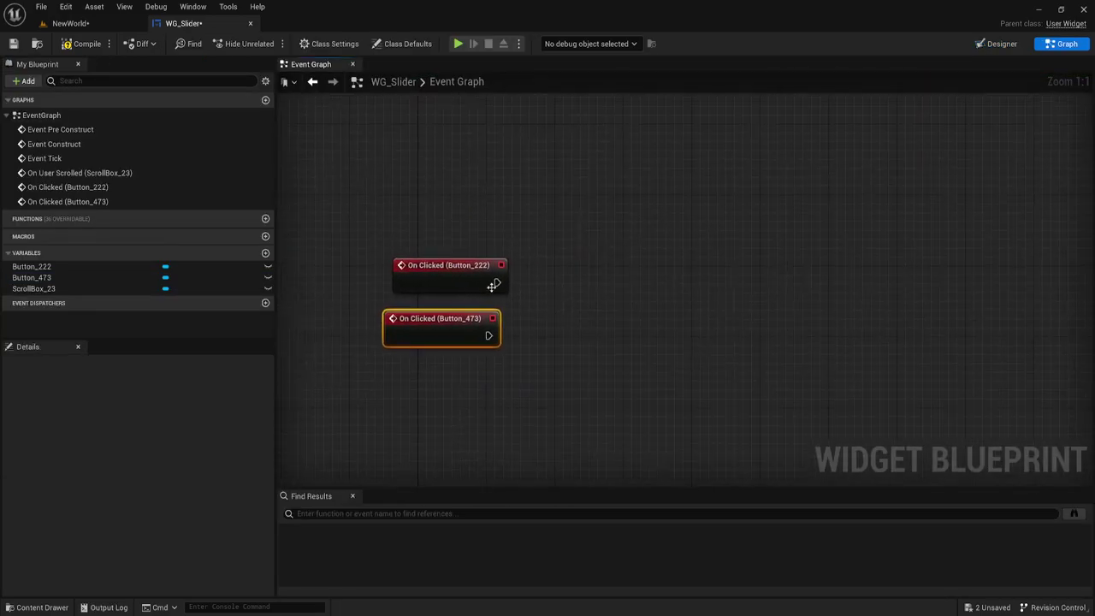
pyautogui.moveTo(497, 282); pyautogui.dragTo(599, 273)
pyautogui.write('pri')
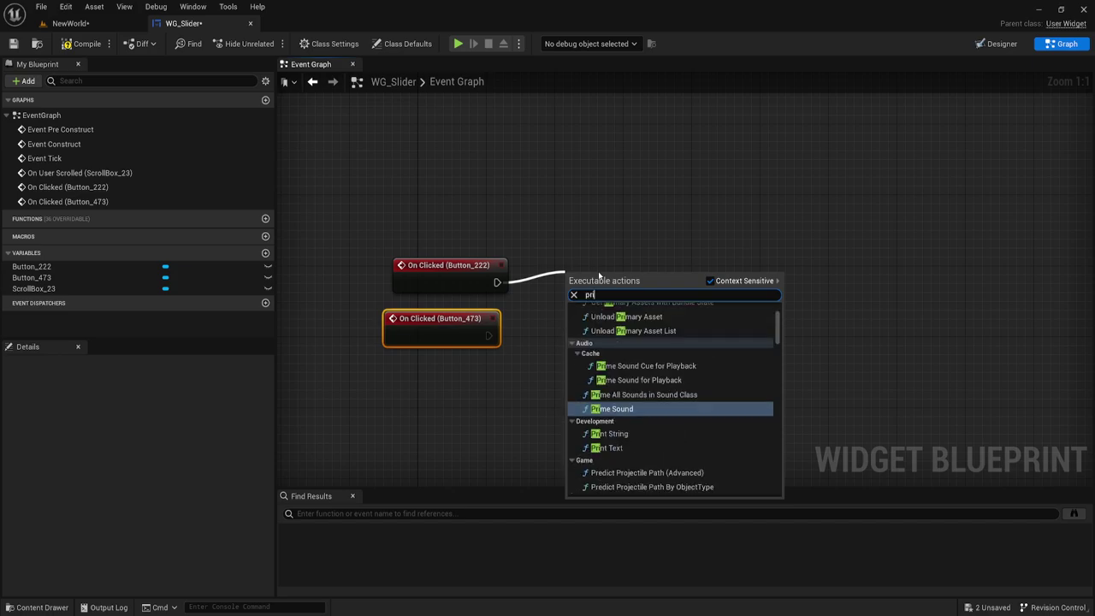
pyautogui.write('nt')
pyautogui.click(610, 319)
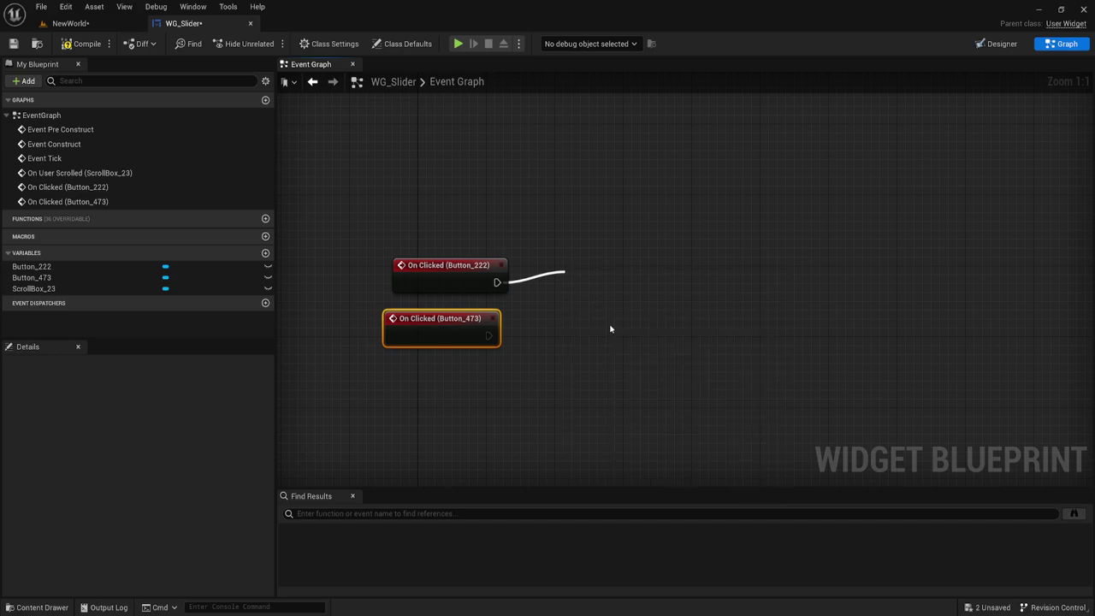
pyautogui.moveTo(487, 336)
pyautogui.mouseDown()
pyautogui.moveTo(573, 290)
pyautogui.moveTo(614, 293)
pyautogui.mouseUp()
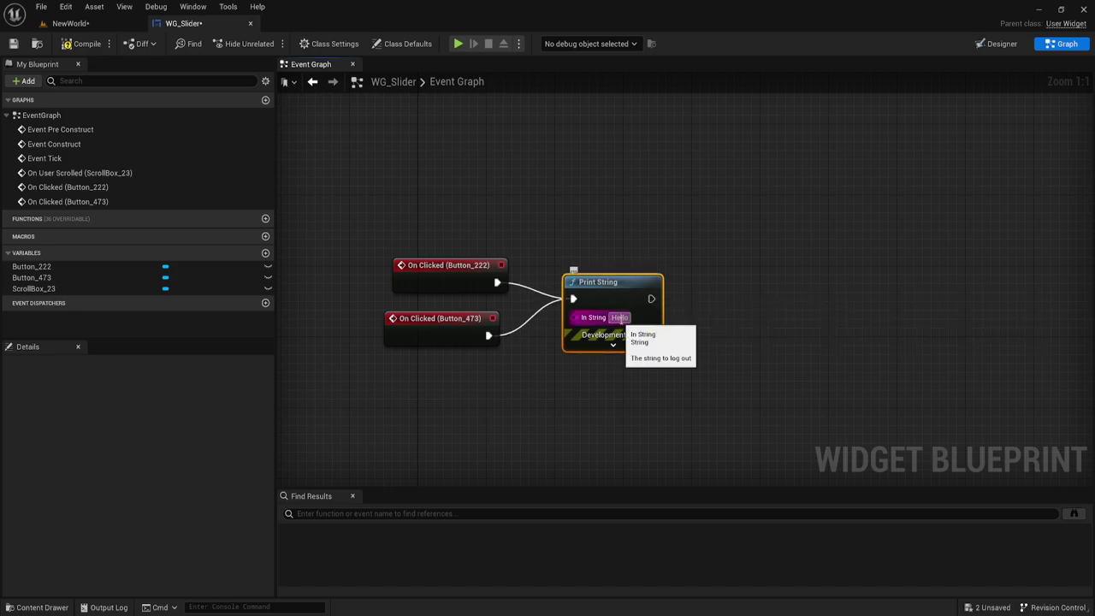
# Set Print String's In String to 1 and go back to the NewWorld level.
pyautogui.write('1')
pyautogui.click(711, 250)
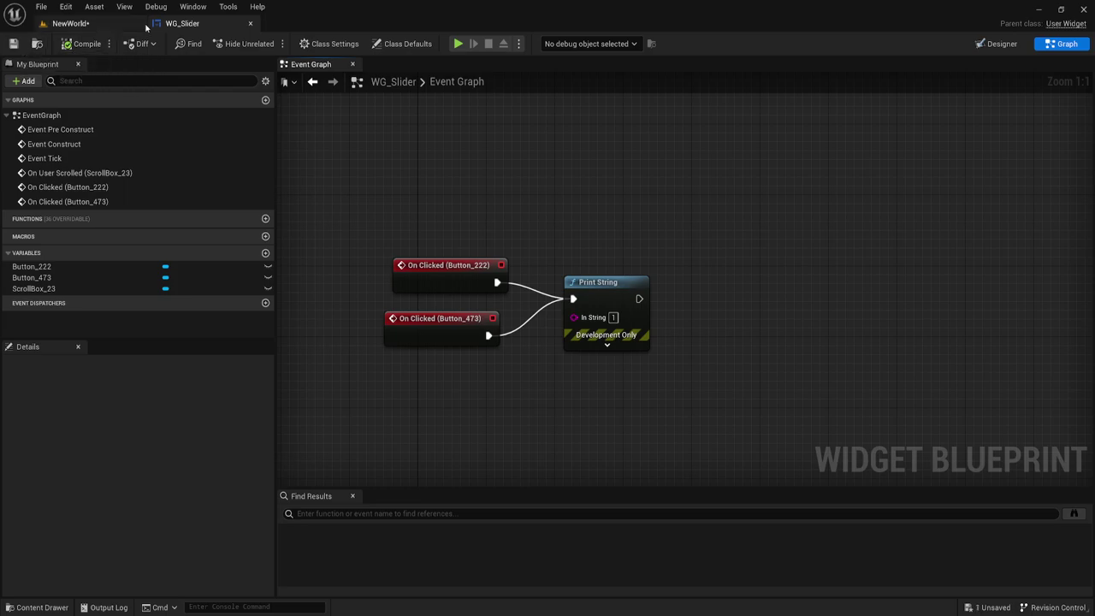
pyautogui.click(92, 22)
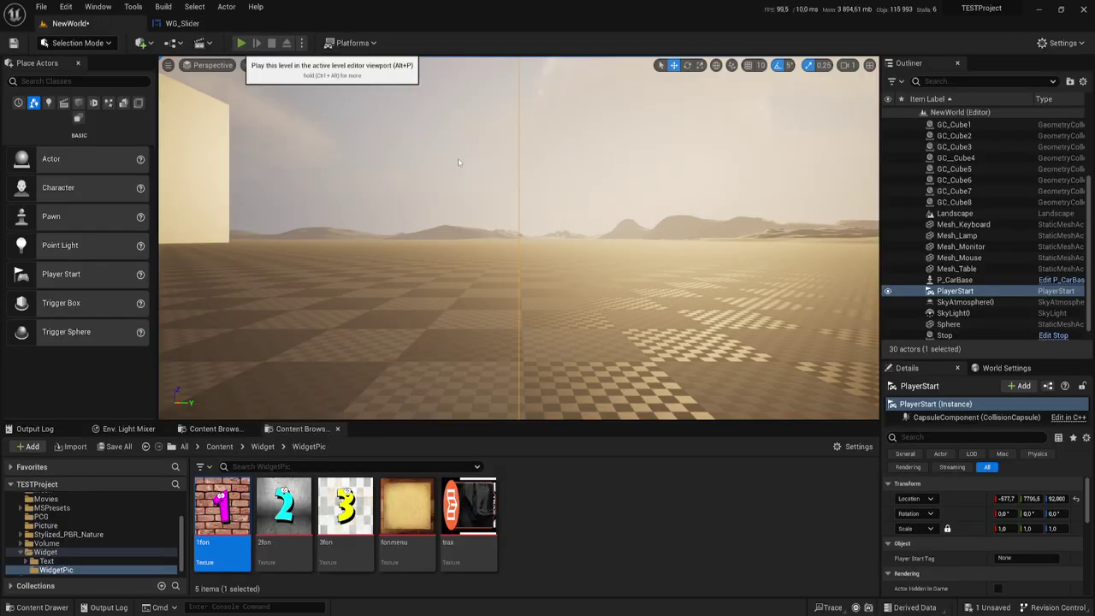
# Play the level, scroll the slider and click the 1 button, then stop and reopen WG_Slider.
pyautogui.click(242, 43)
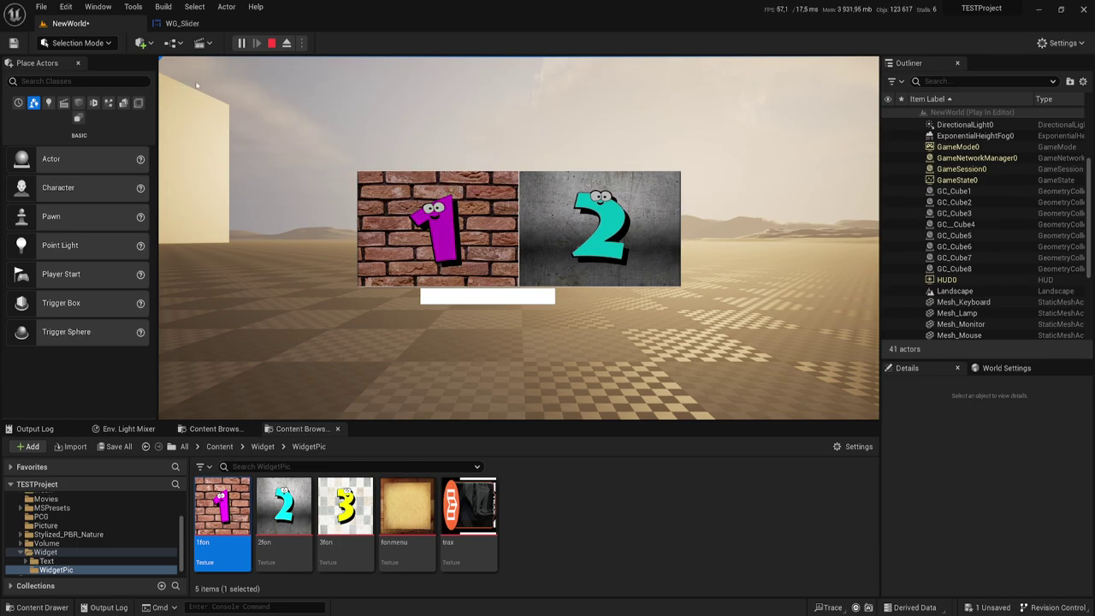
pyautogui.scroll(-3, 647, 237)
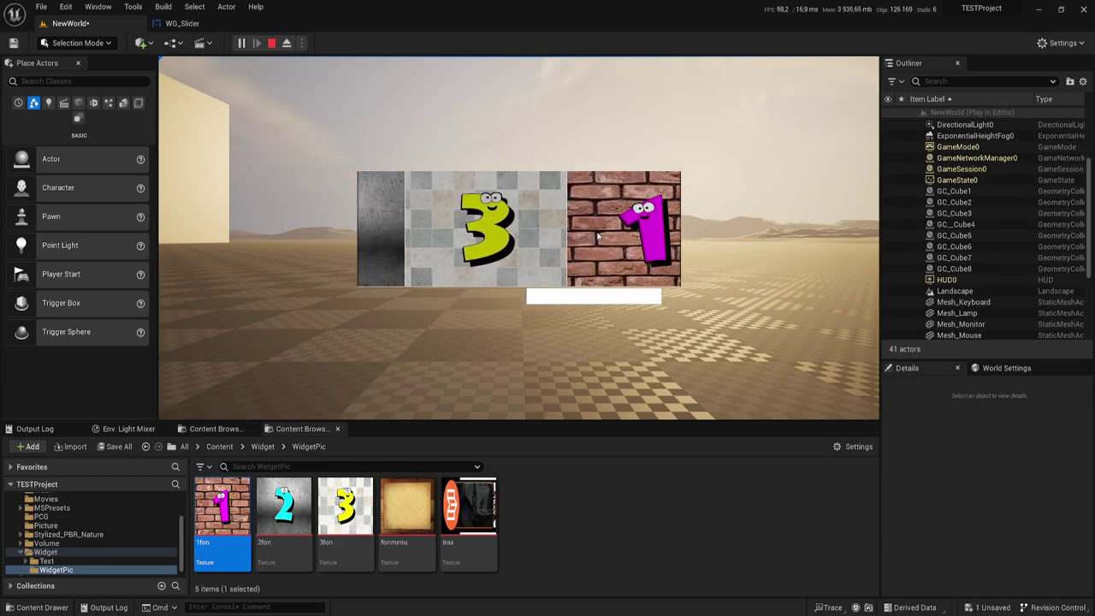
pyautogui.click(626, 236)
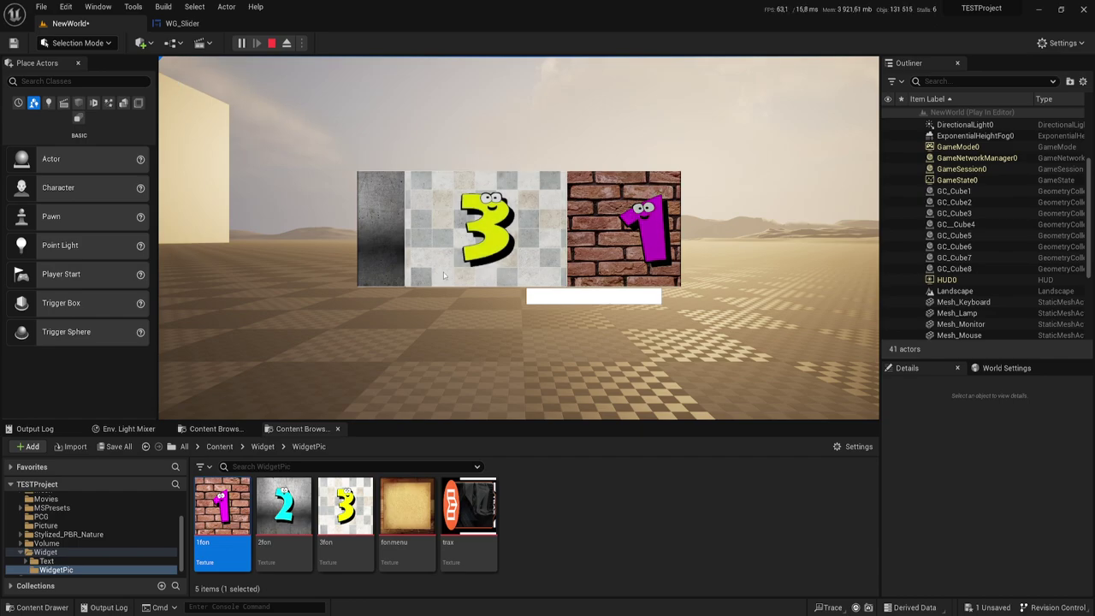
pyautogui.press('Escape')
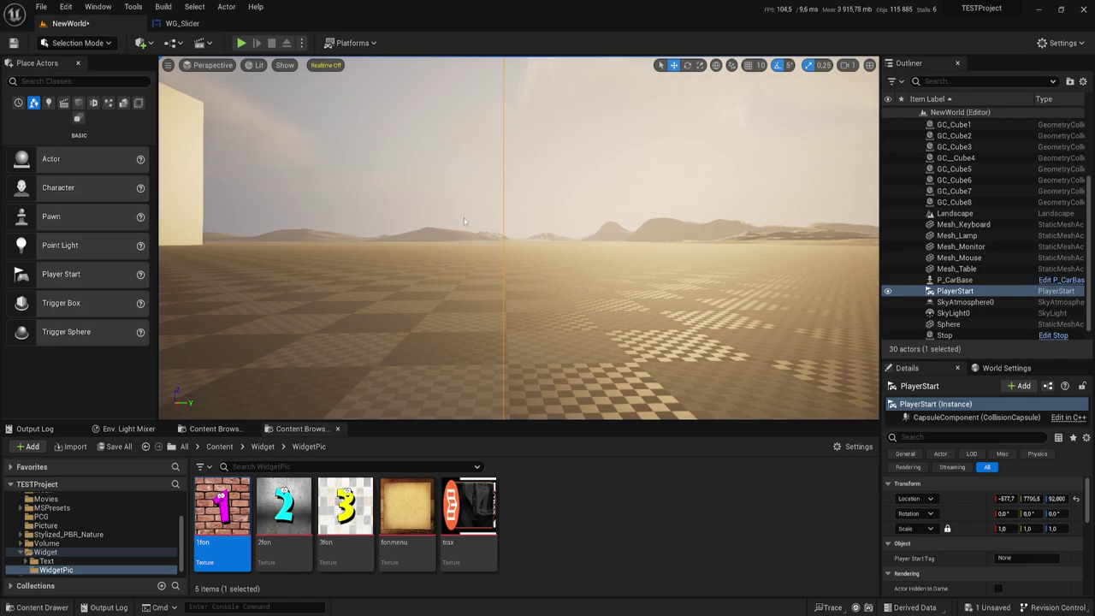
pyautogui.click(182, 23)
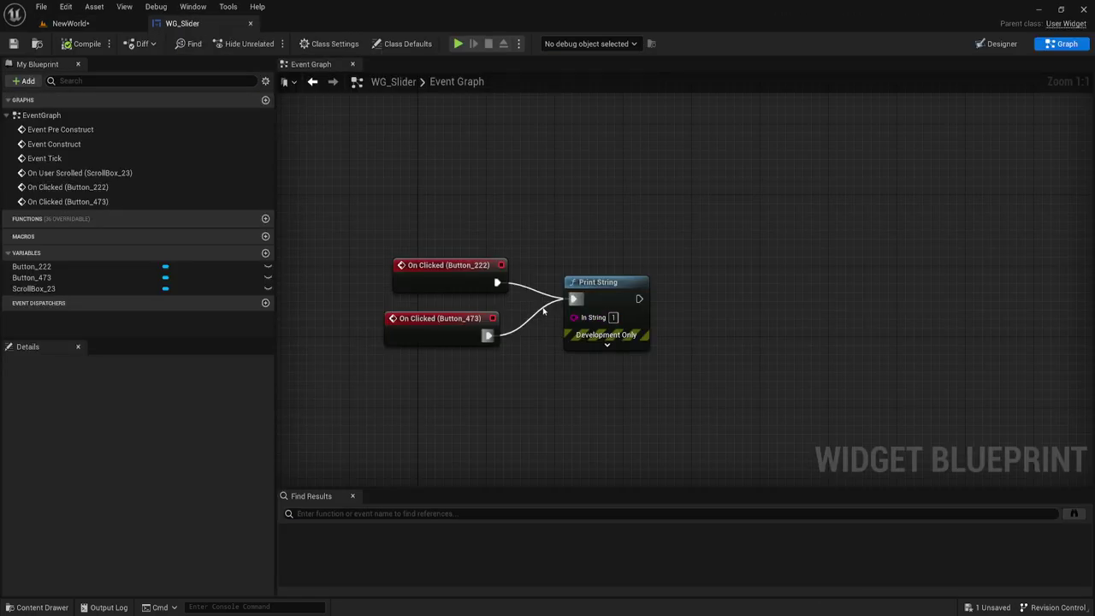
# Inspect the scroll-looping logic by selecting the scroll offset comparison and Get Scroll Offset Of End nodes.
pyautogui.click(995, 43)
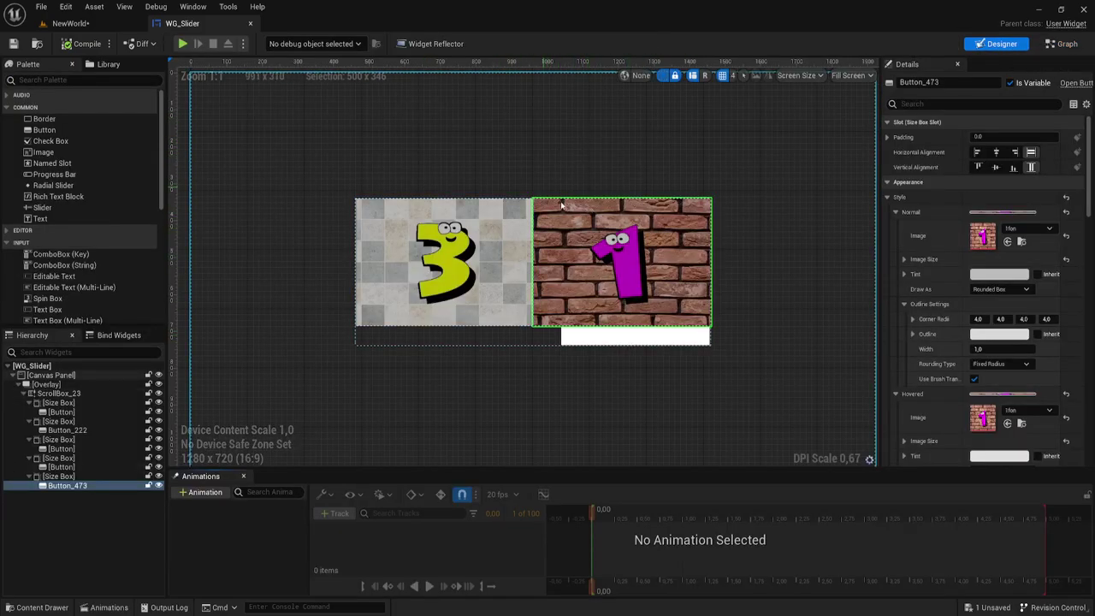
pyautogui.click(1064, 50)
pyautogui.moveTo(641, 229)
pyautogui.mouseDown(button='right')
pyautogui.moveTo(658, 282)
pyautogui.moveTo(654, 377)
pyautogui.moveTo(599, 358)
pyautogui.mouseUp(button='right')
pyautogui.scroll(-3, 658, 283)
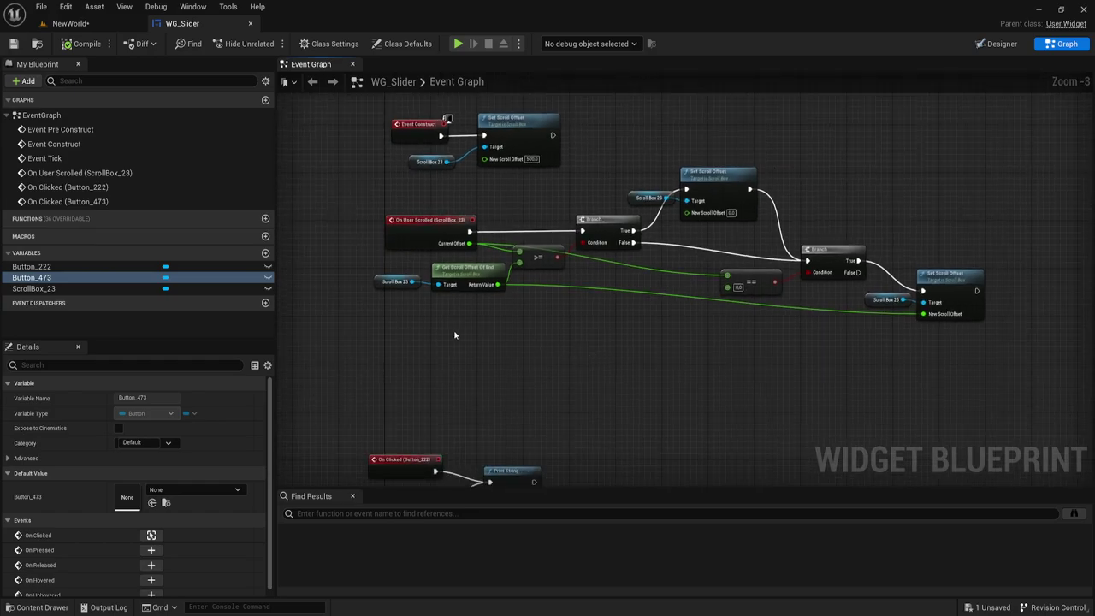
pyautogui.moveTo(343, 321); pyautogui.dragTo(564, 258)
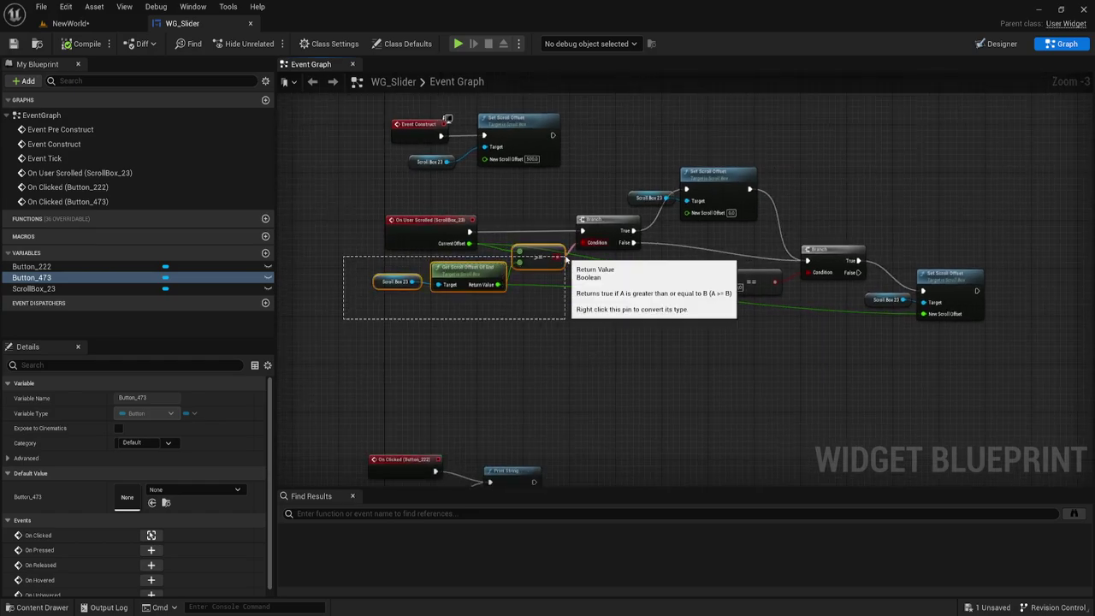
pyautogui.moveTo(564, 259); pyautogui.dragTo(491, 262)
pyautogui.scroll(3, 427, 311)
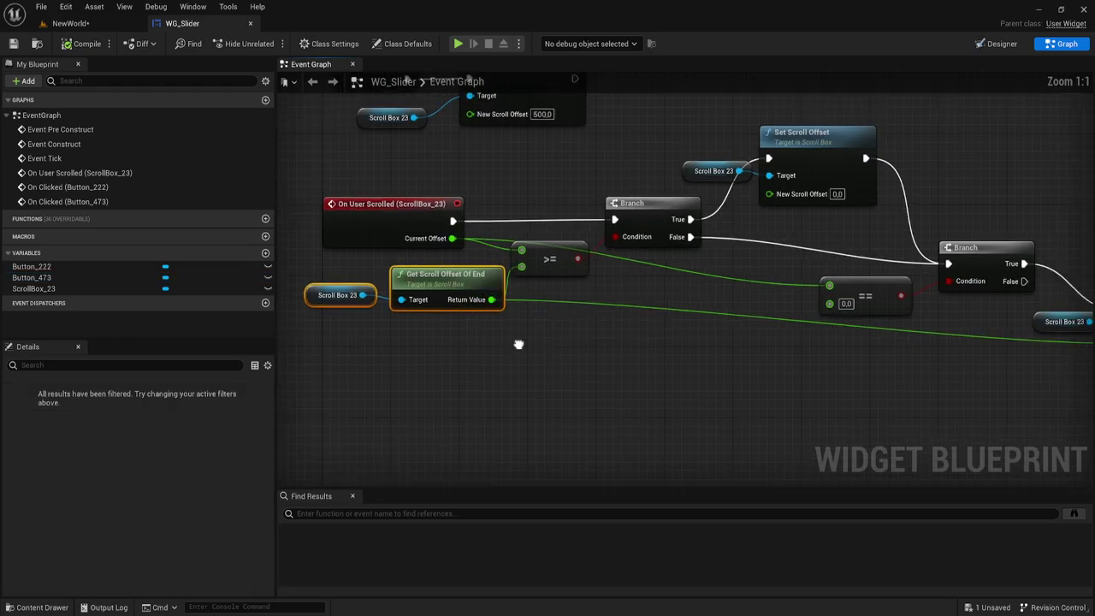
pyautogui.moveTo(427, 311)
pyautogui.mouseDown()
pyautogui.moveTo(481, 261)
pyautogui.moveTo(476, 398)
pyautogui.moveTo(454, 382)
pyautogui.mouseUp()
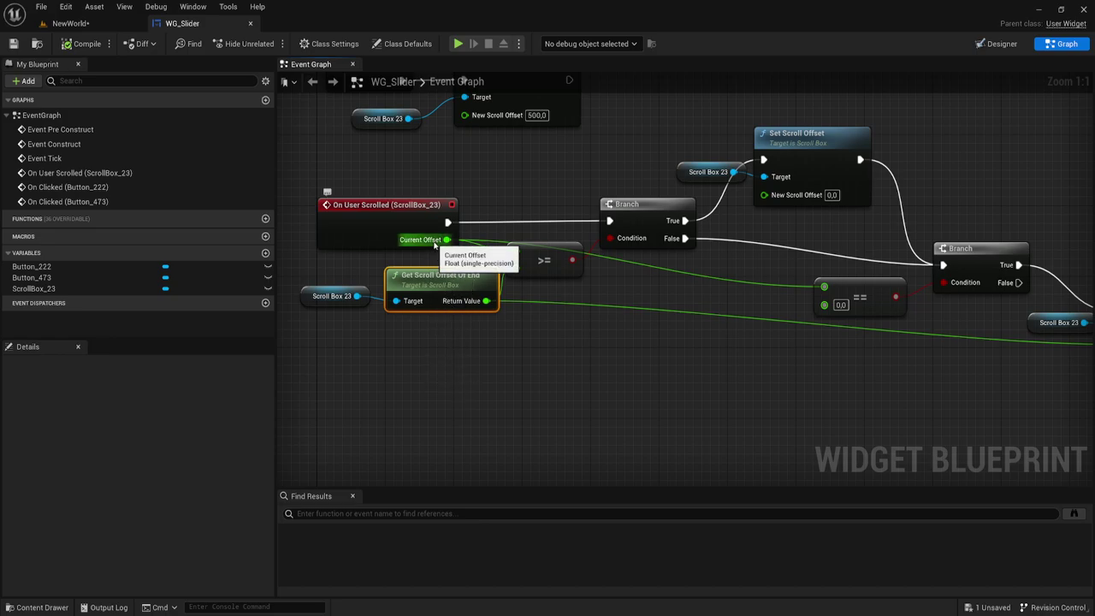
# Pan across the whole scroll logic and the On Clicked (Button_222) event, then return to the Designer.
pyautogui.scroll(-3, 436, 244)
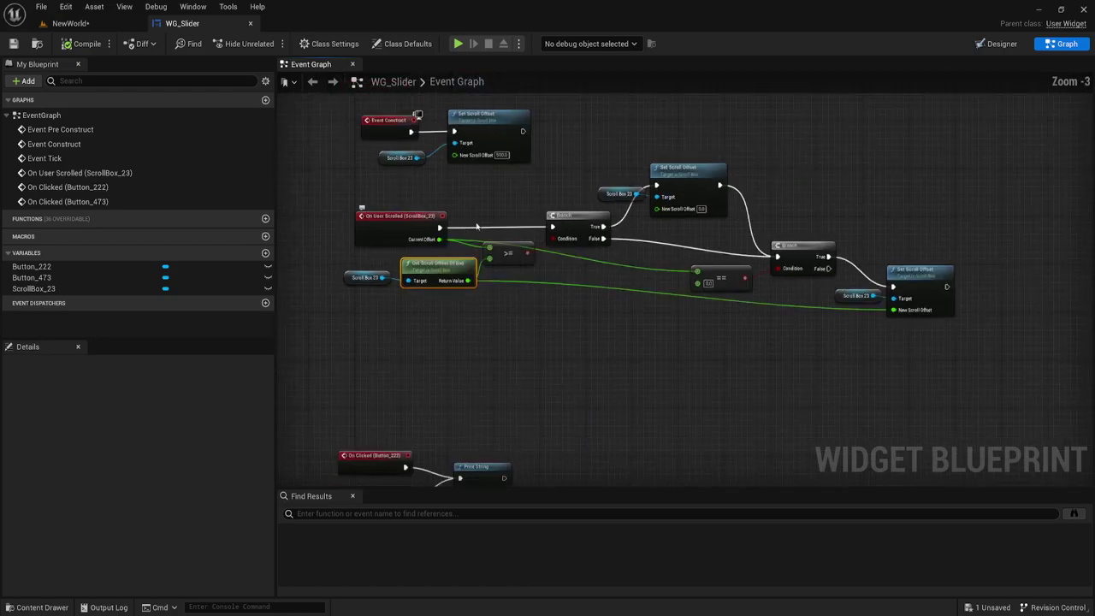
pyautogui.moveTo(550, 178); pyautogui.dragTo(566, 241, button='right')
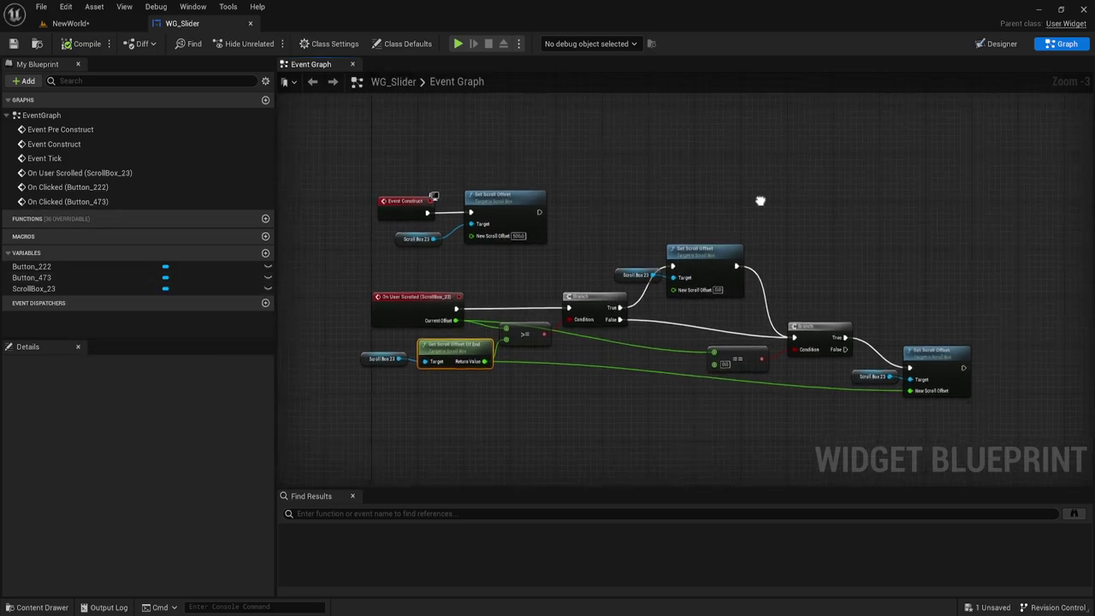
pyautogui.moveTo(754, 186); pyautogui.dragTo(639, 215, button='right')
pyautogui.scroll(-3, 731, 220)
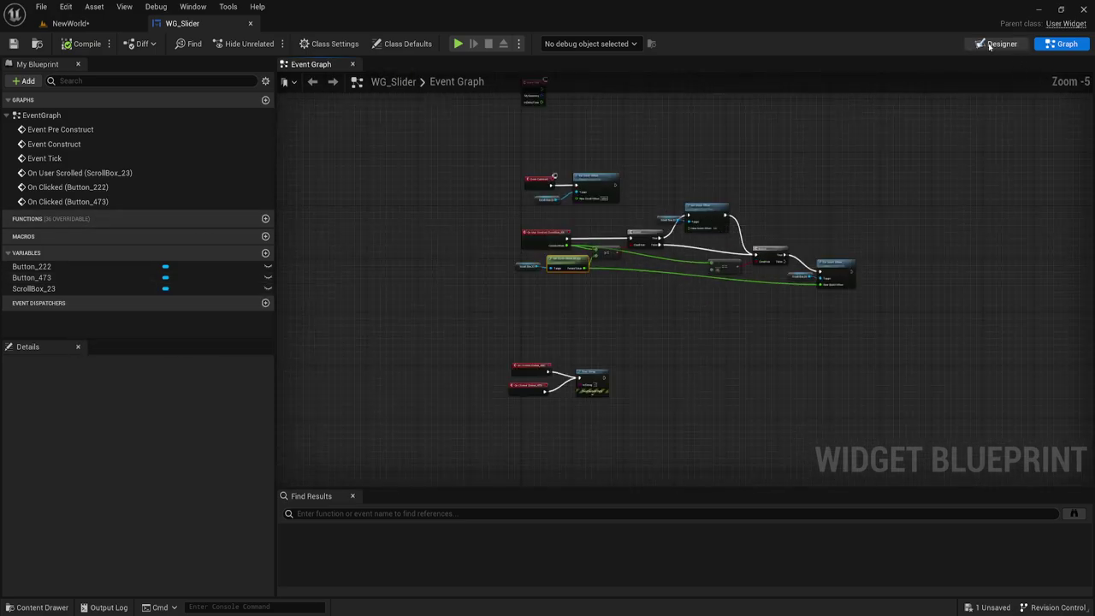
pyautogui.click(999, 44)
pyautogui.moveTo(679, 188); pyautogui.dragTo(638, 191, button='right')
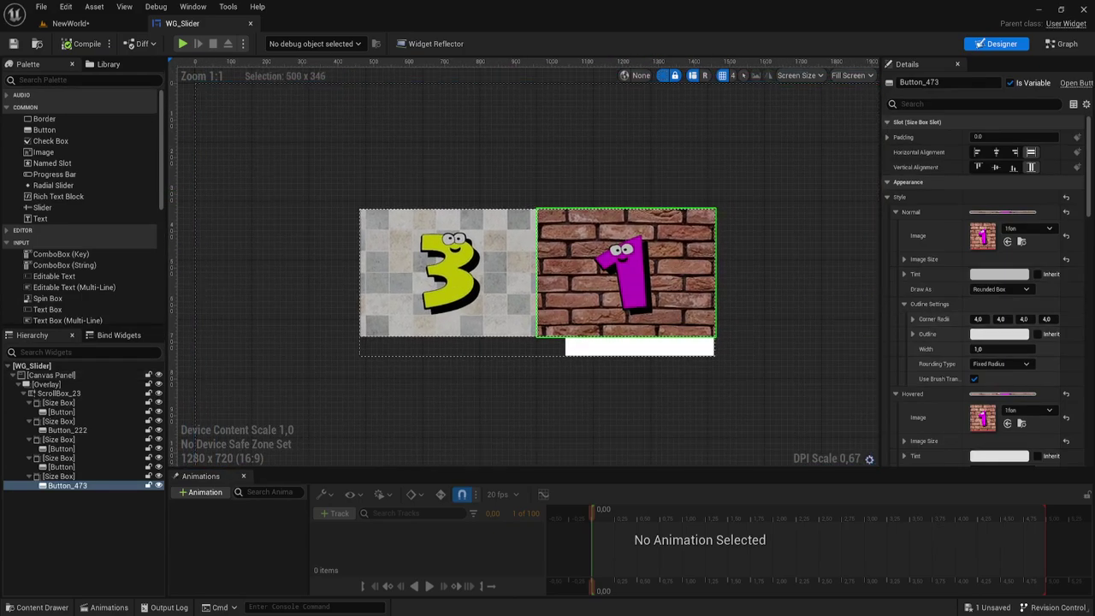